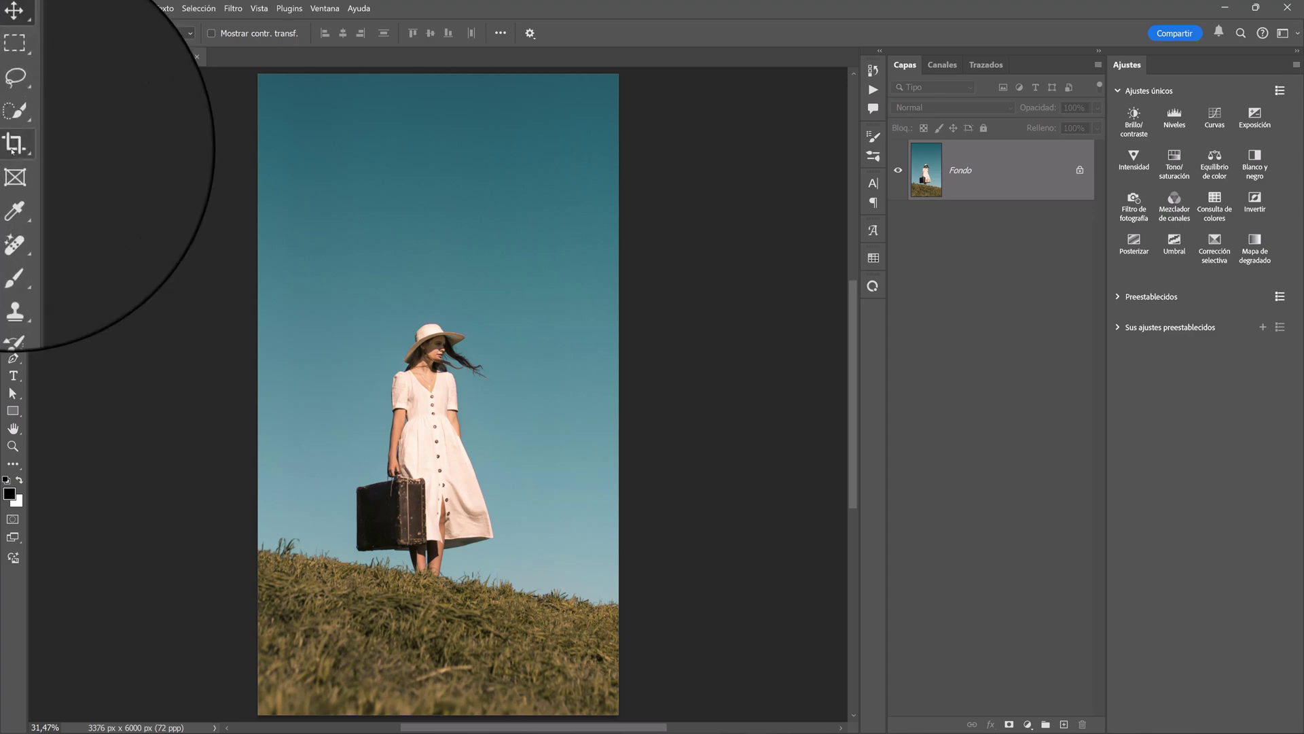
Crop the photo to a 5:7 portrait ratio (3376 × 4726 px), shifting the woman higher in frame.
click(15, 146)
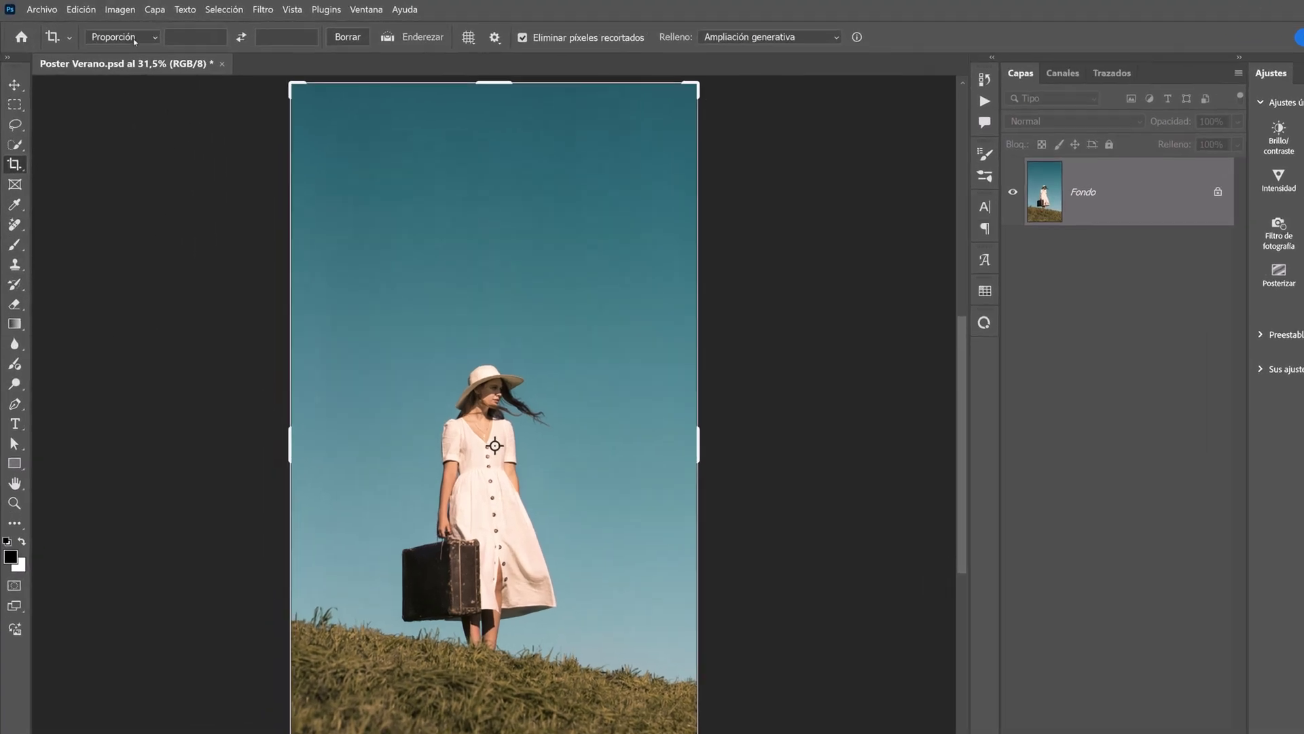
click(109, 33)
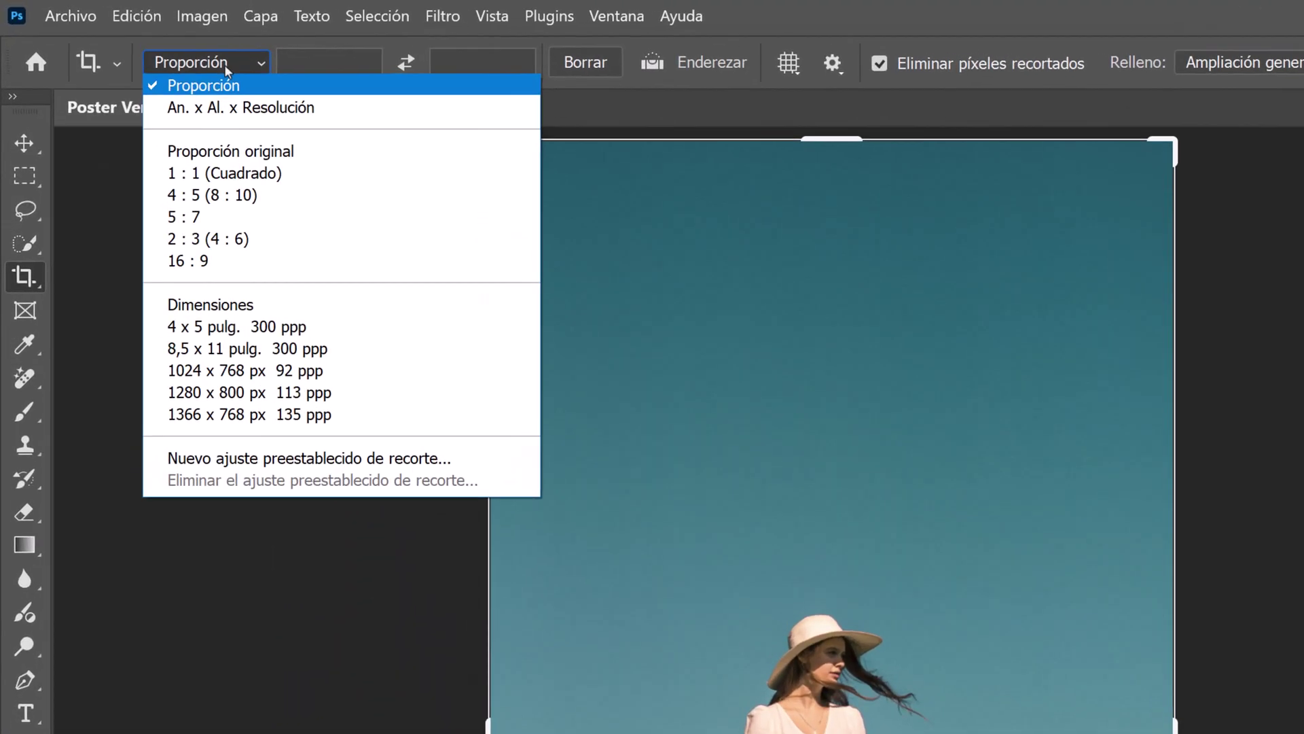
click(233, 217)
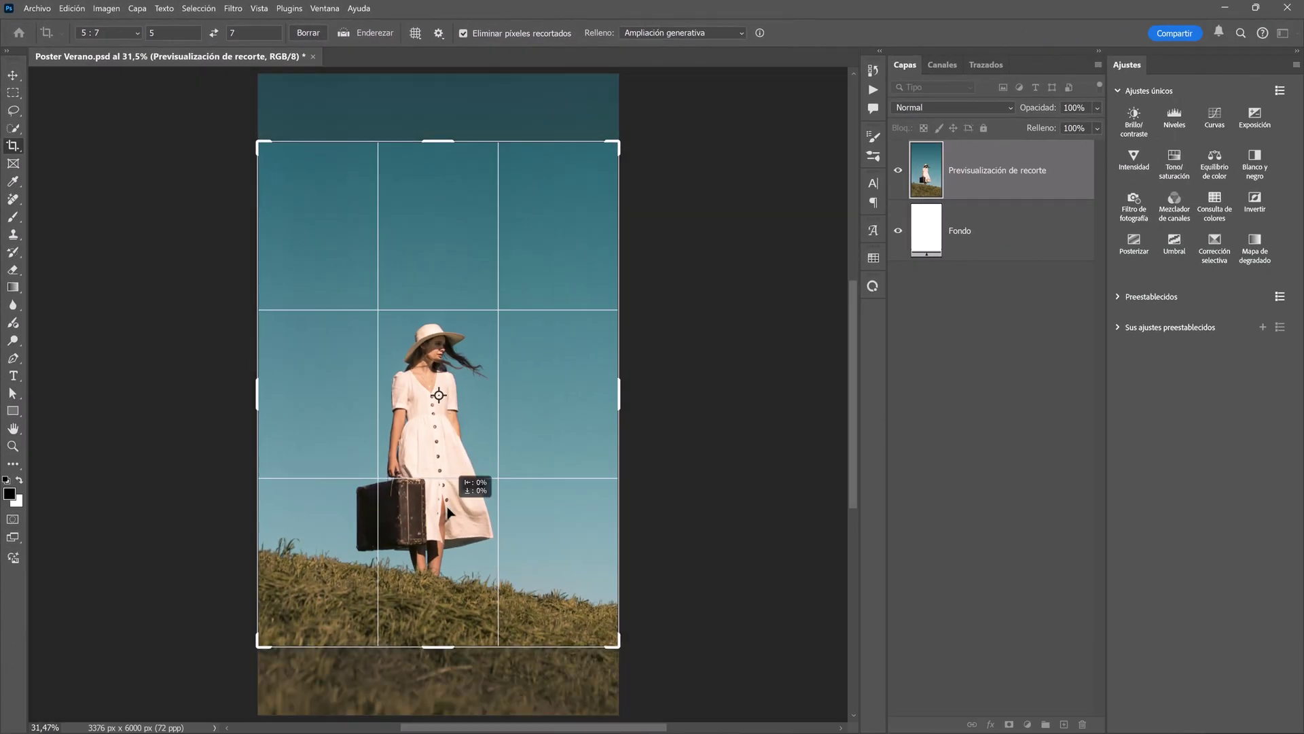
drag(471, 486, 449, 419)
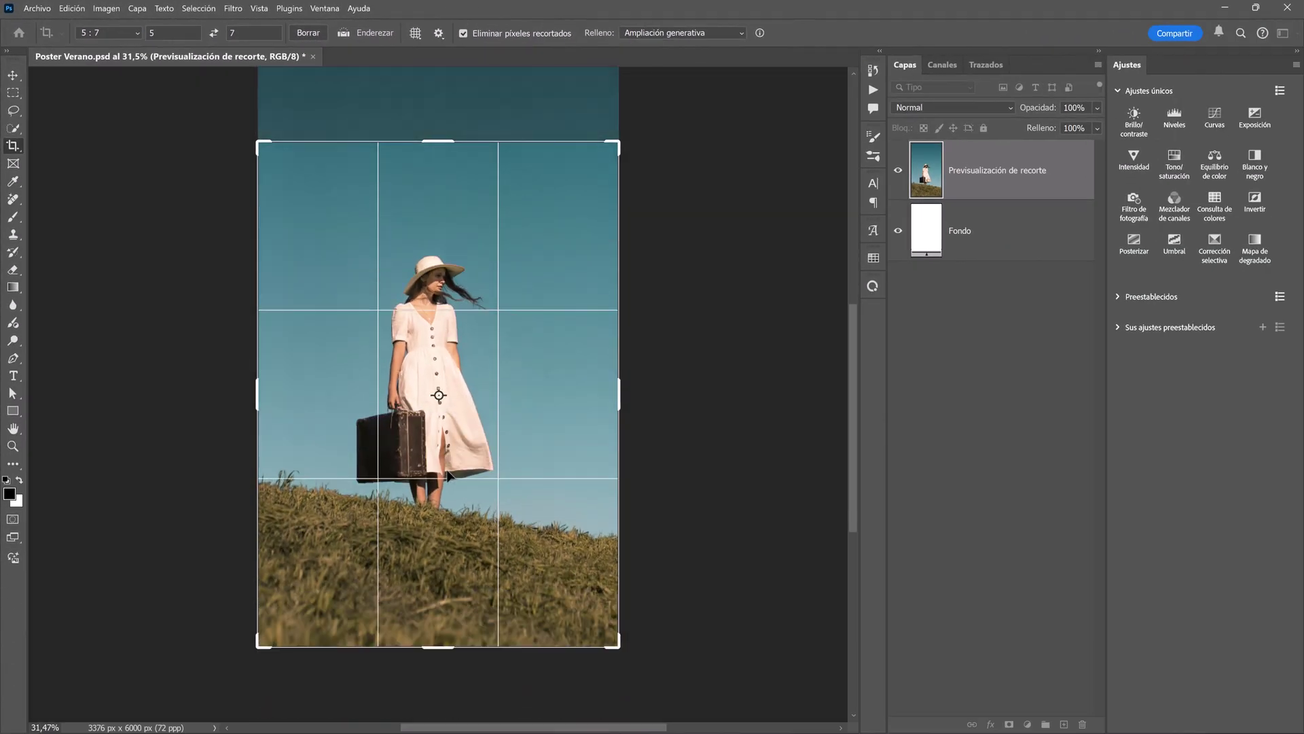
key(Return)
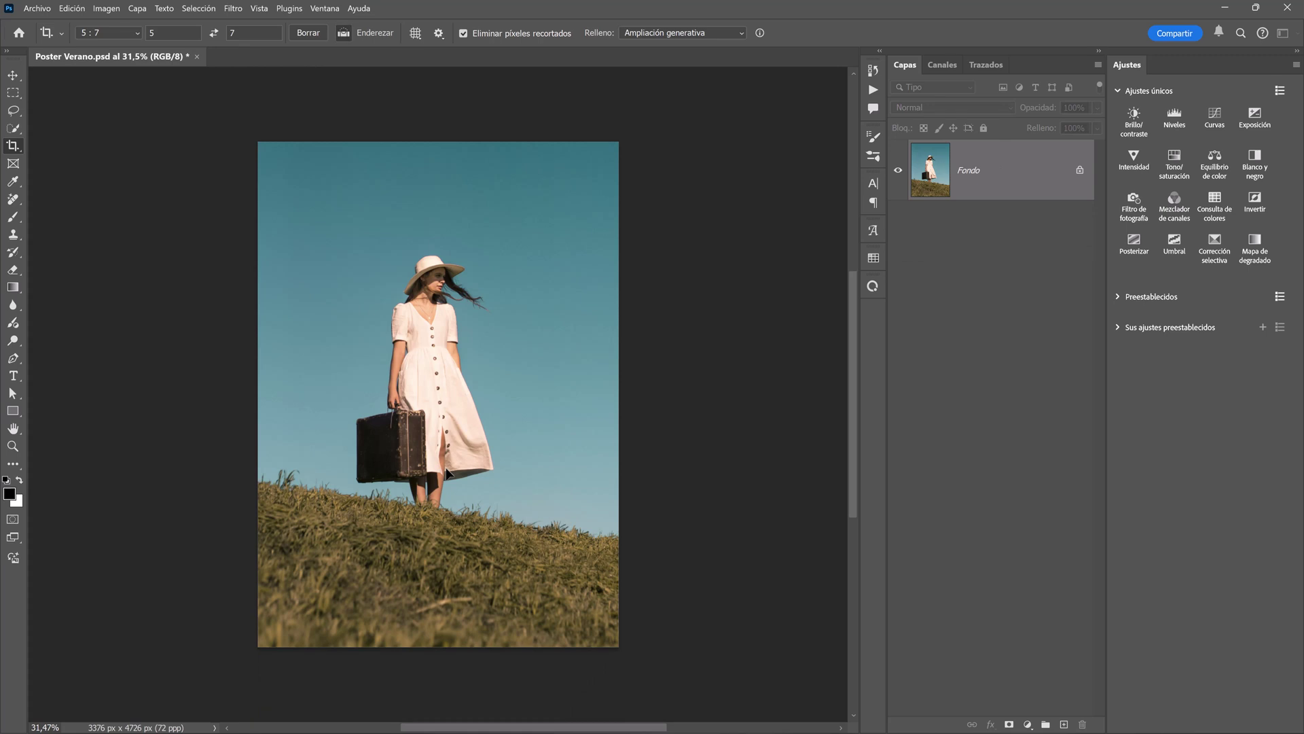
key(ctrl+0)
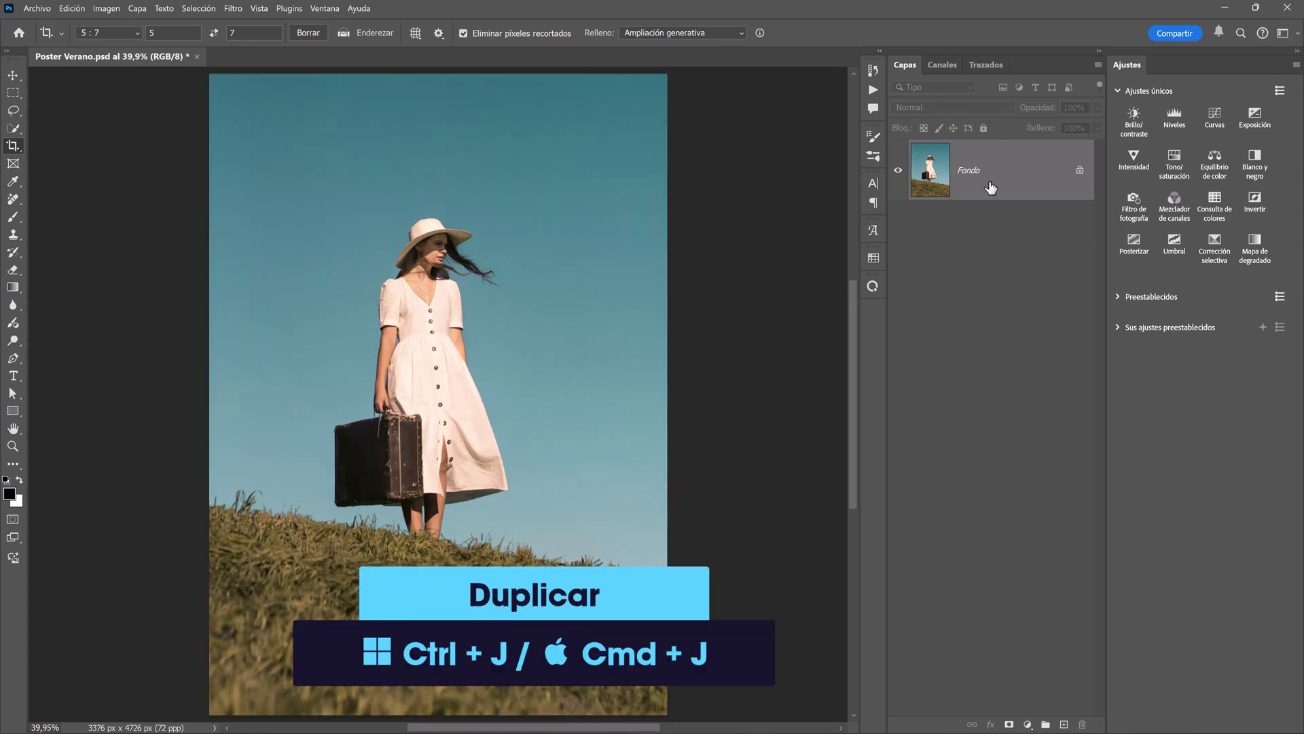
Duplicate the background photo as a new layer named Sujeto.
key(ctrl+j)
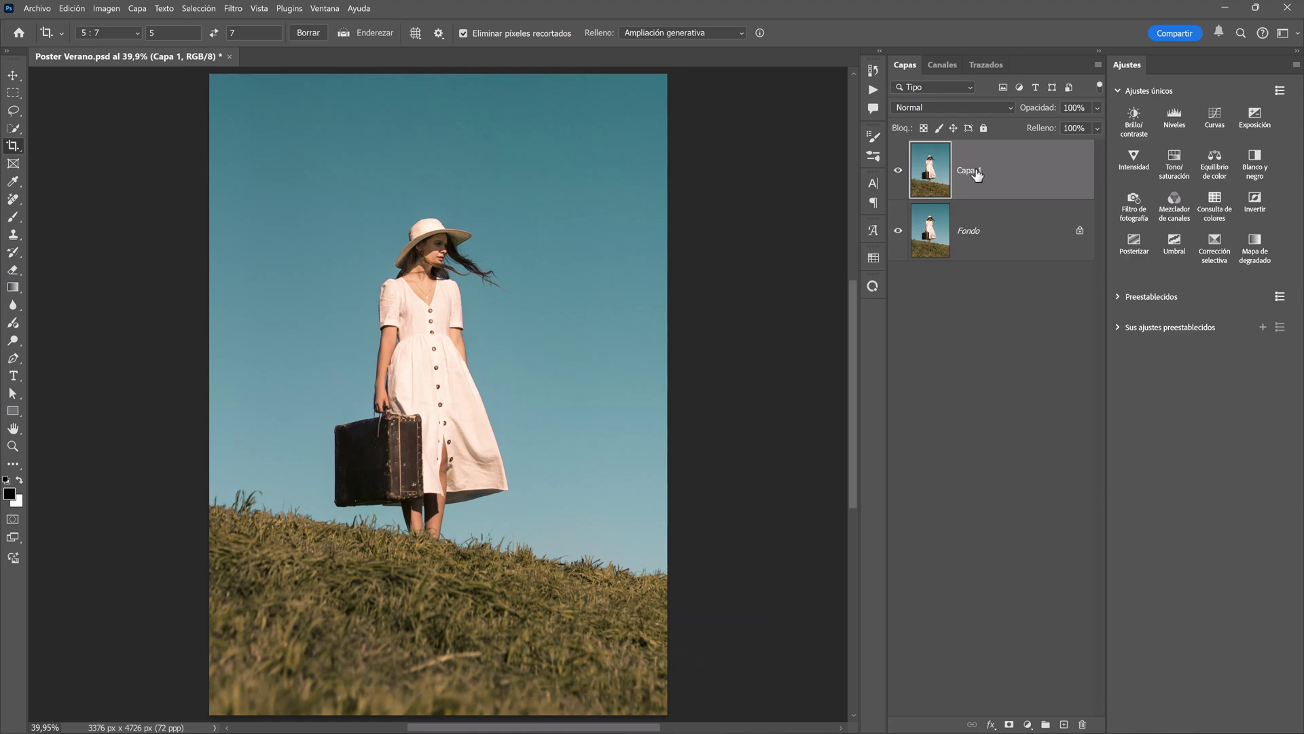
double_click(976, 175)
key(Return)
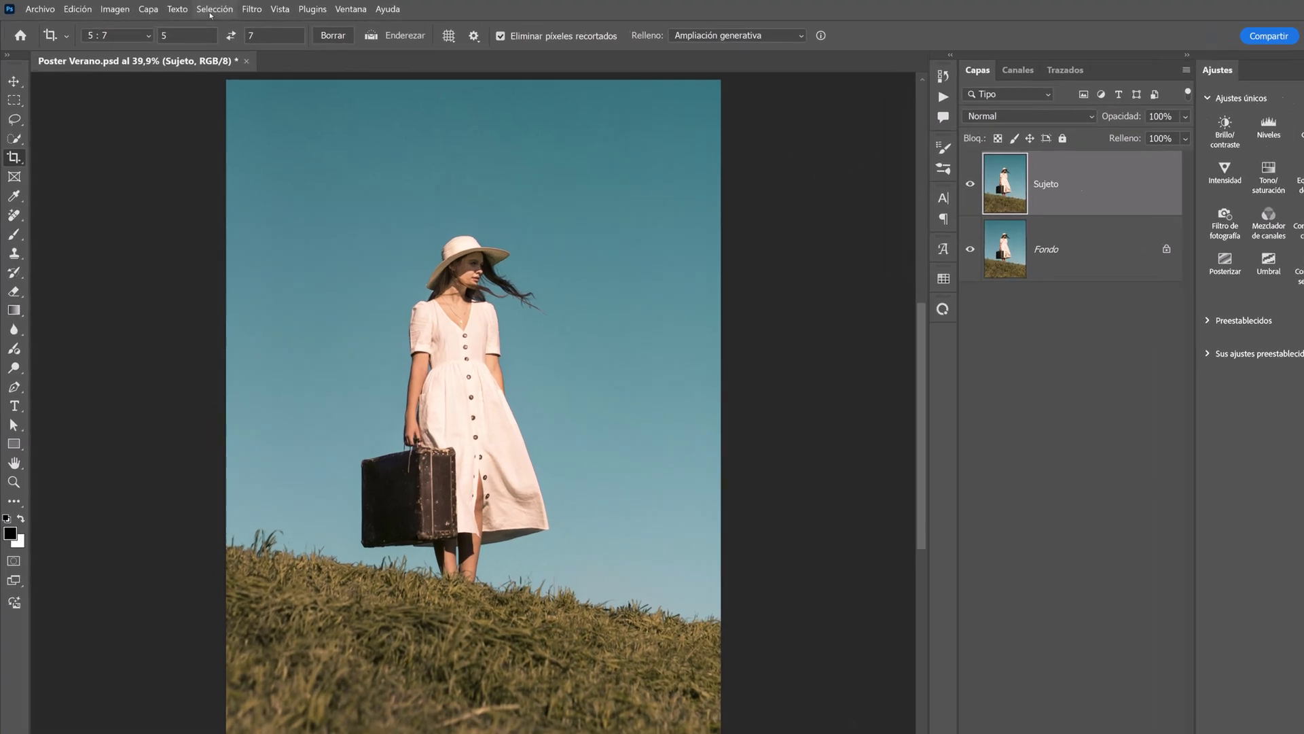
Select the woman and the grassy hill, refining the grass edge in Select and Mask.
click(198, 8)
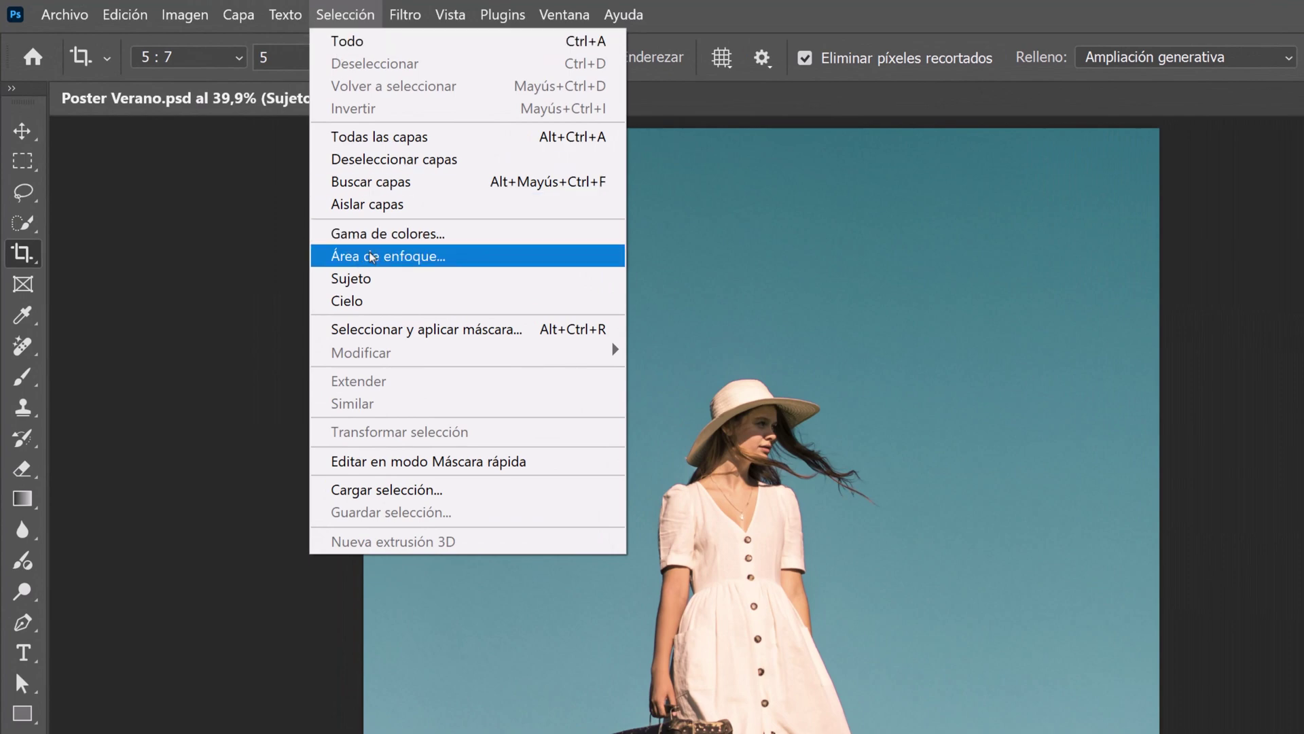
click(373, 279)
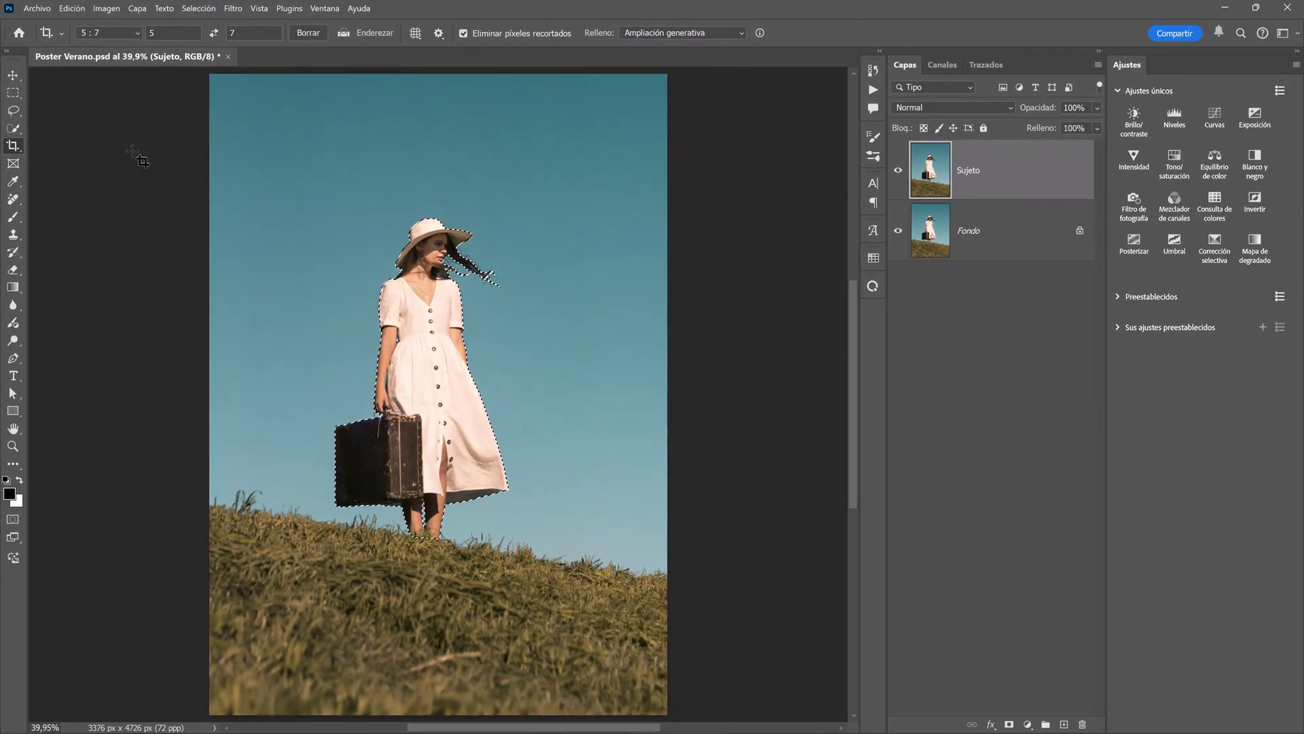
click(13, 129)
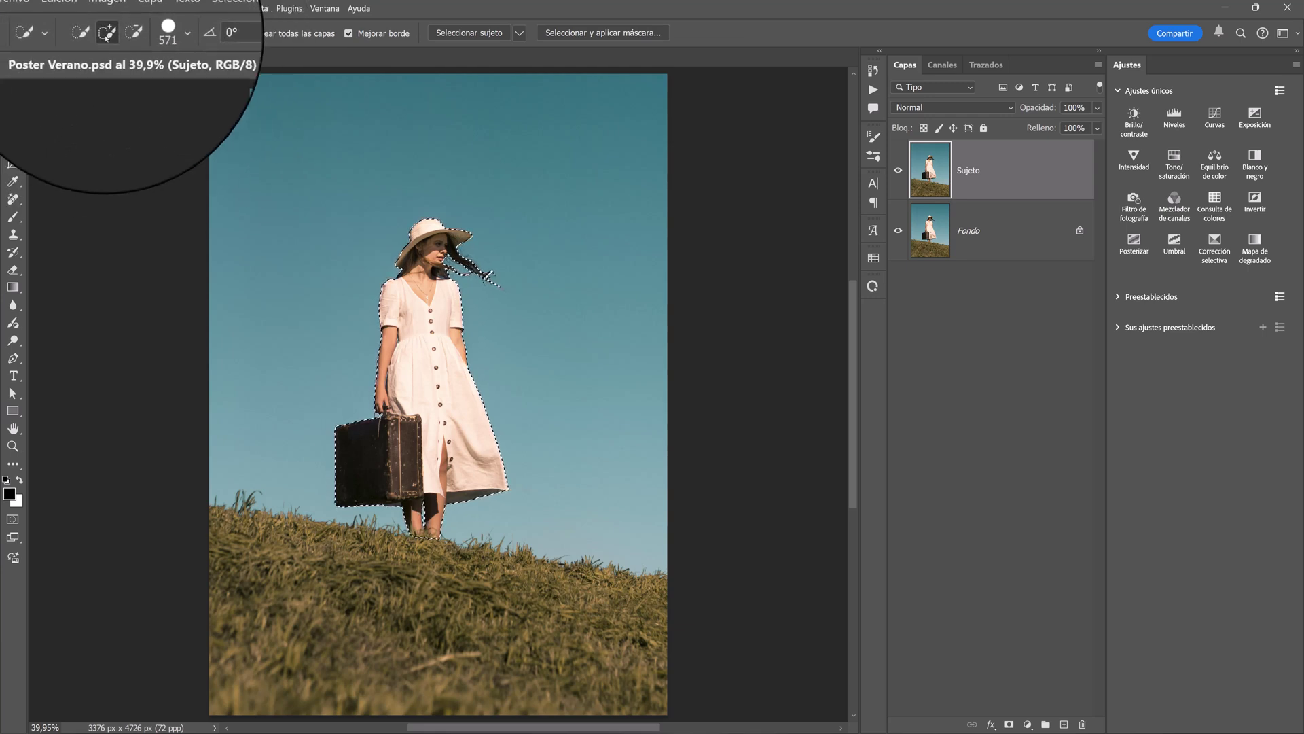
drag(253, 570, 612, 647)
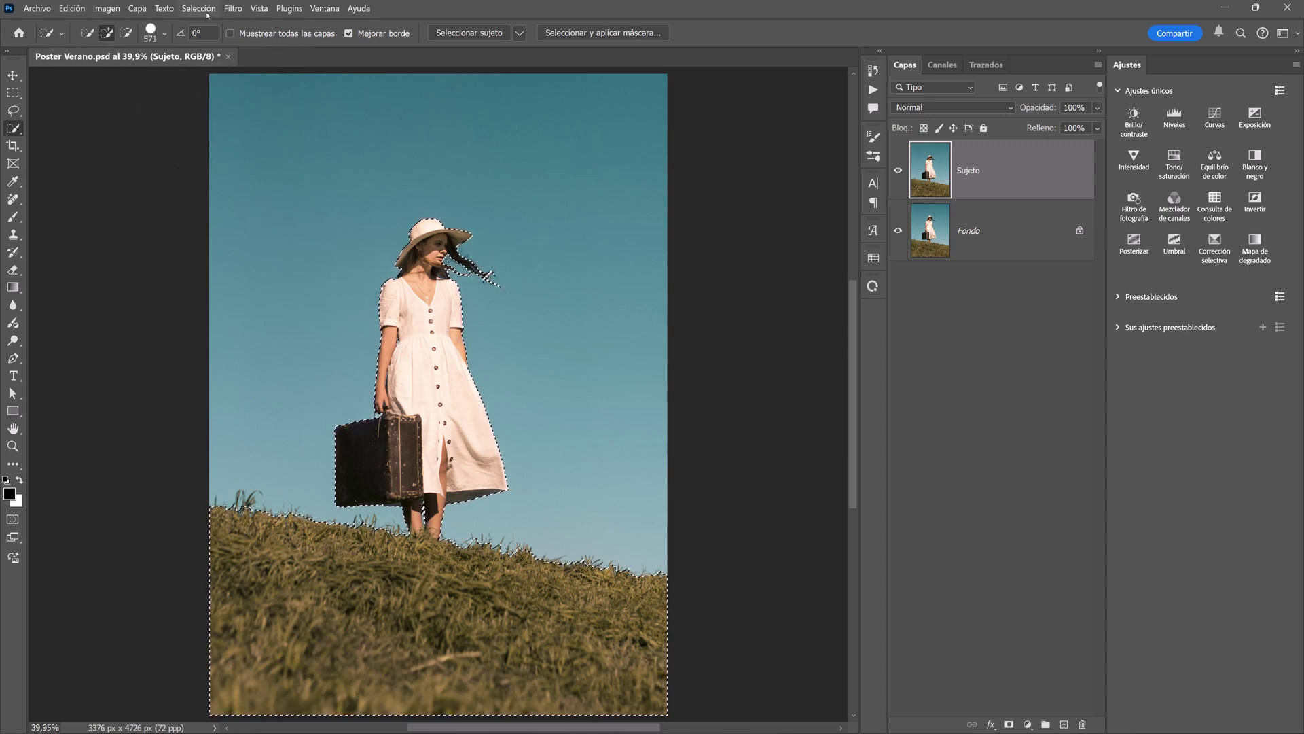
click(558, 37)
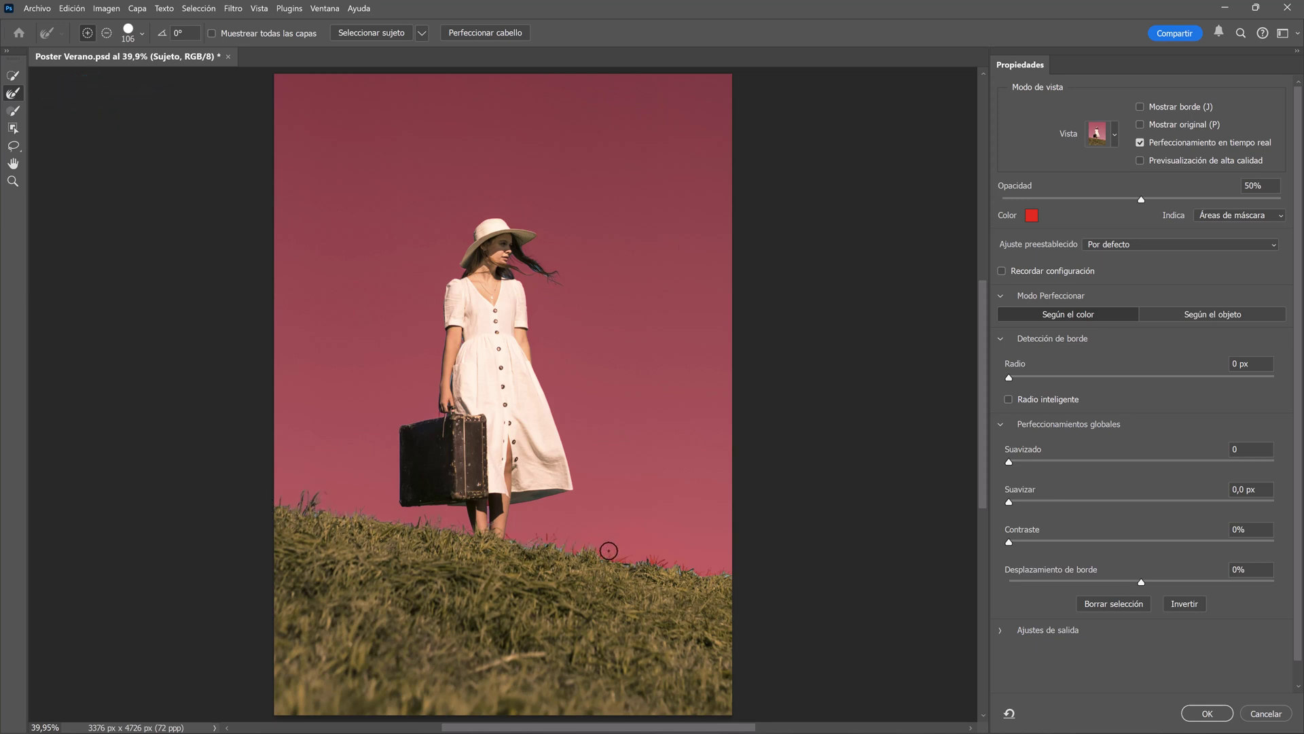
drag(489, 512, 578, 546)
click(1201, 713)
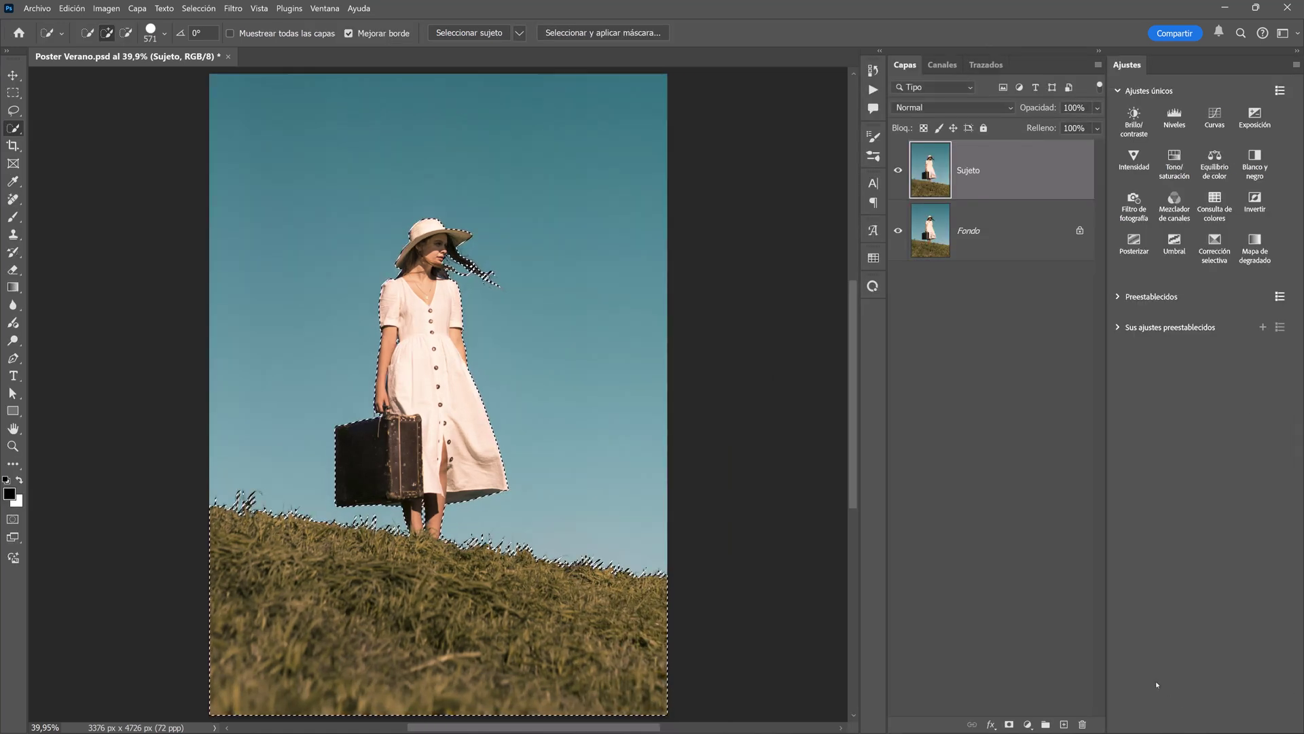
Mask Sujeto to the selection, check the cutout, and make Fondo the active layer.
drag(1013, 516, 1010, 693)
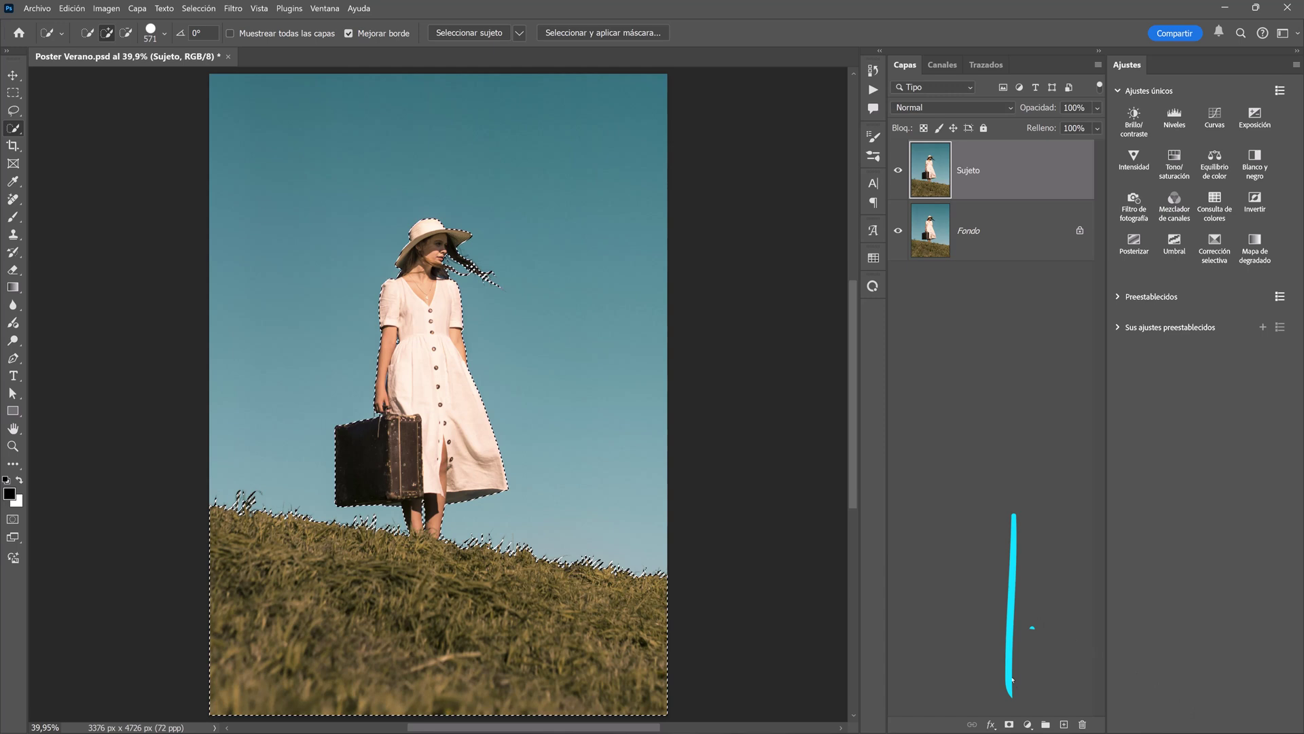
click(1010, 725)
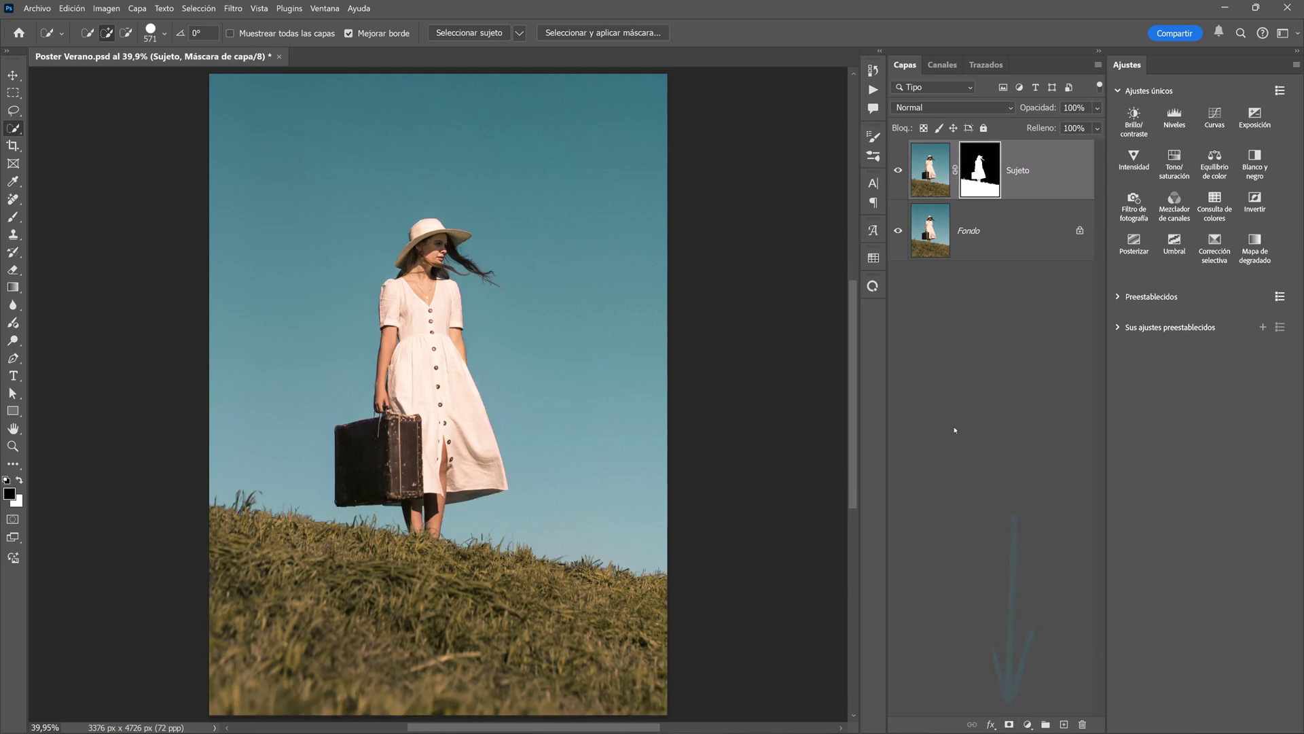
click(898, 234)
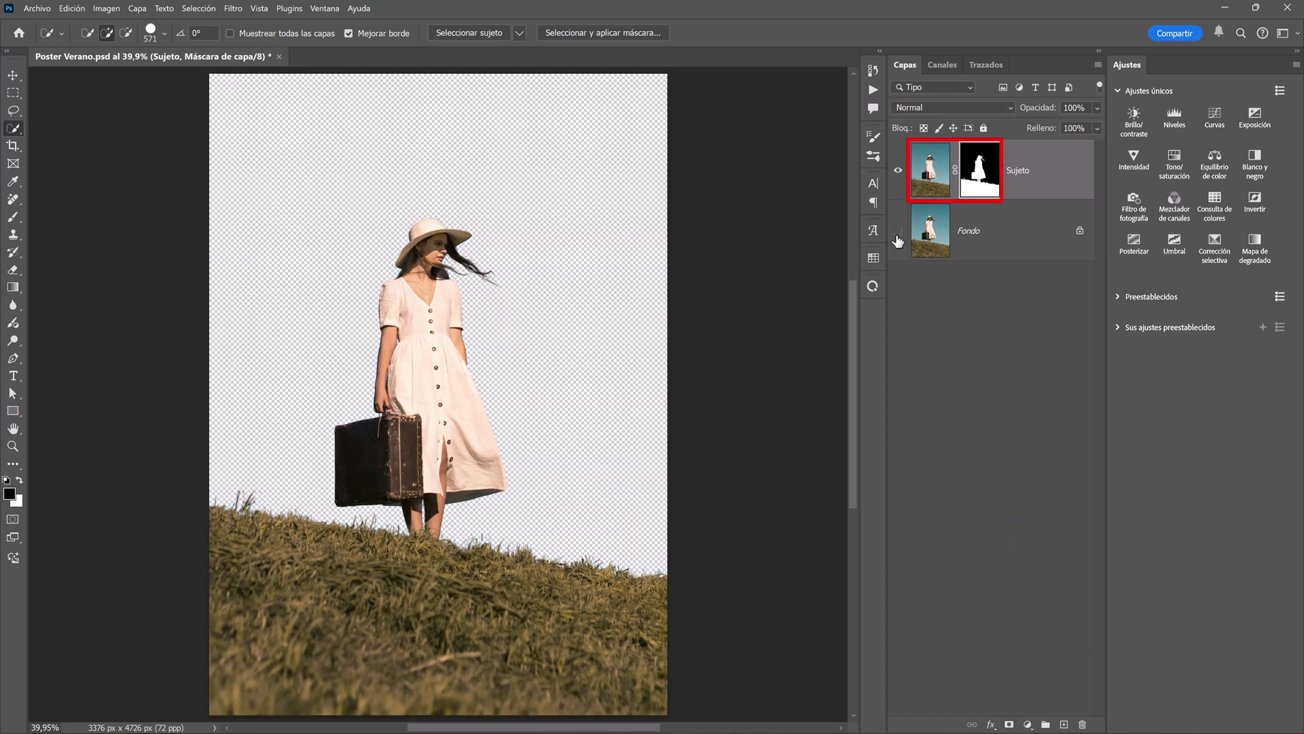
click(898, 233)
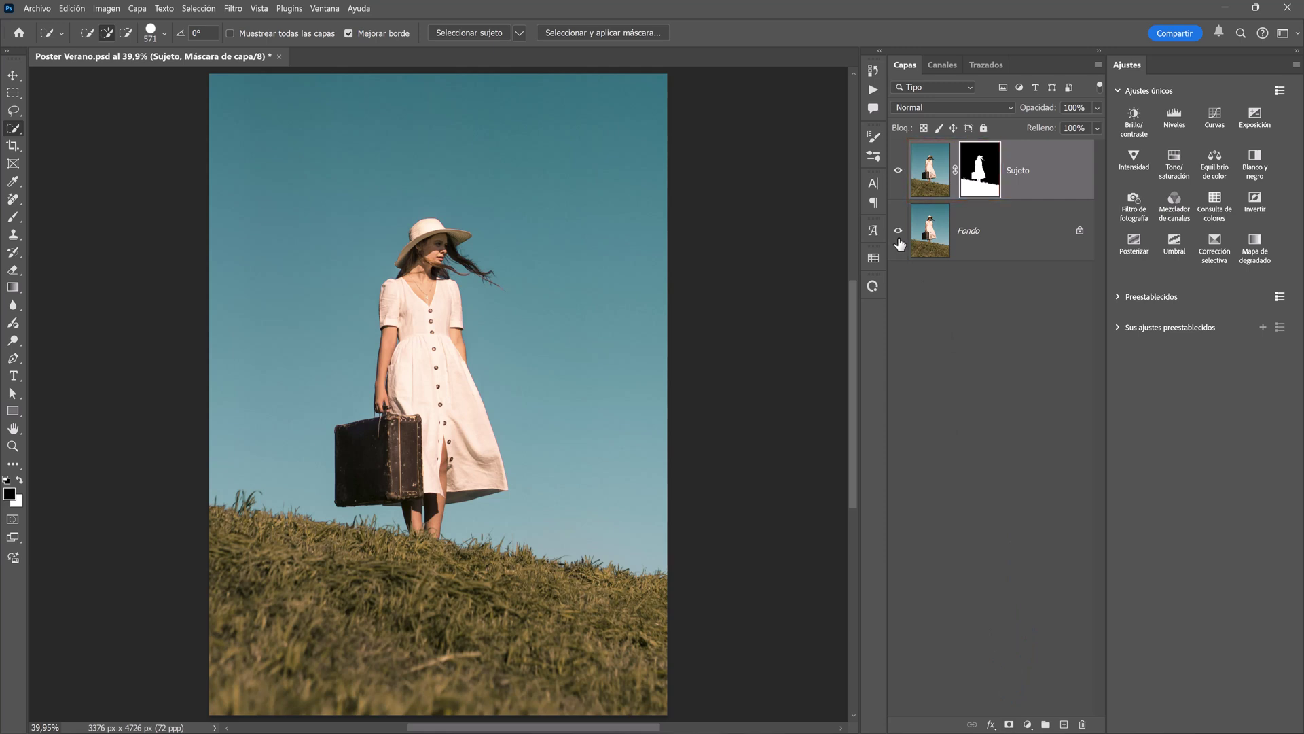
click(1015, 234)
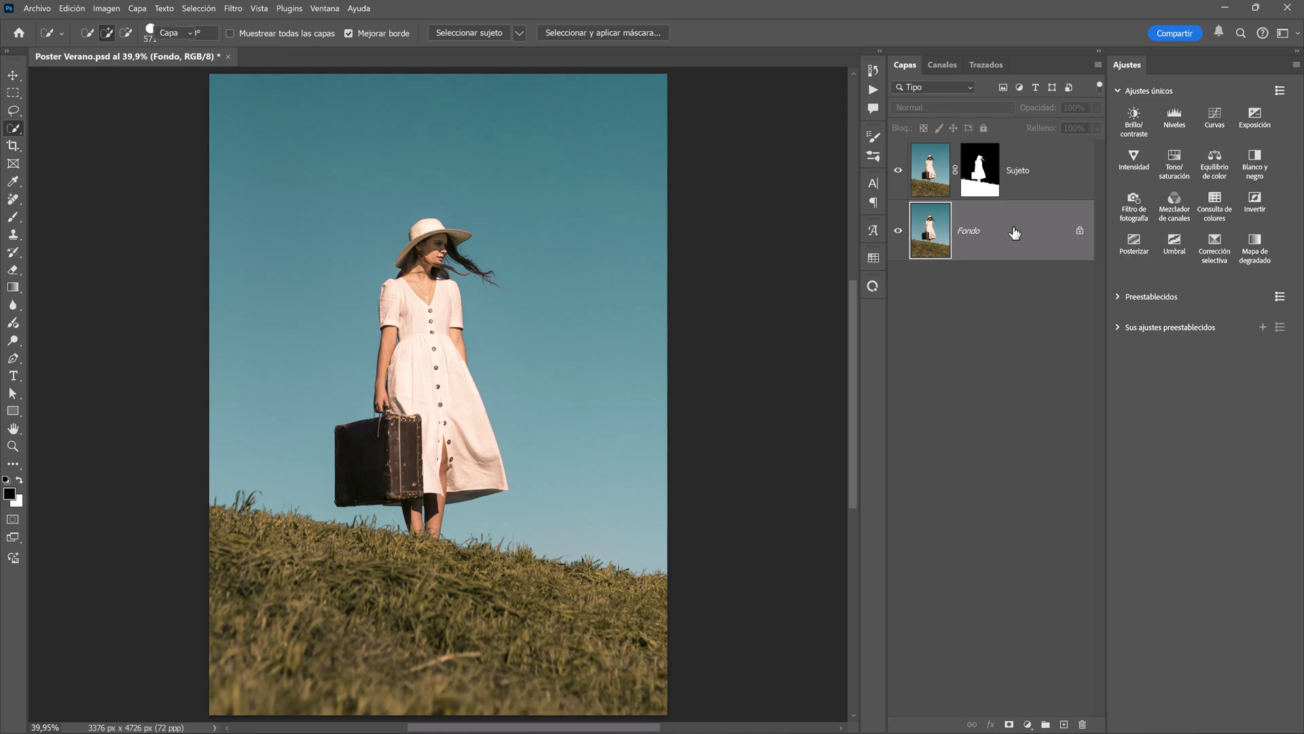
key(v)
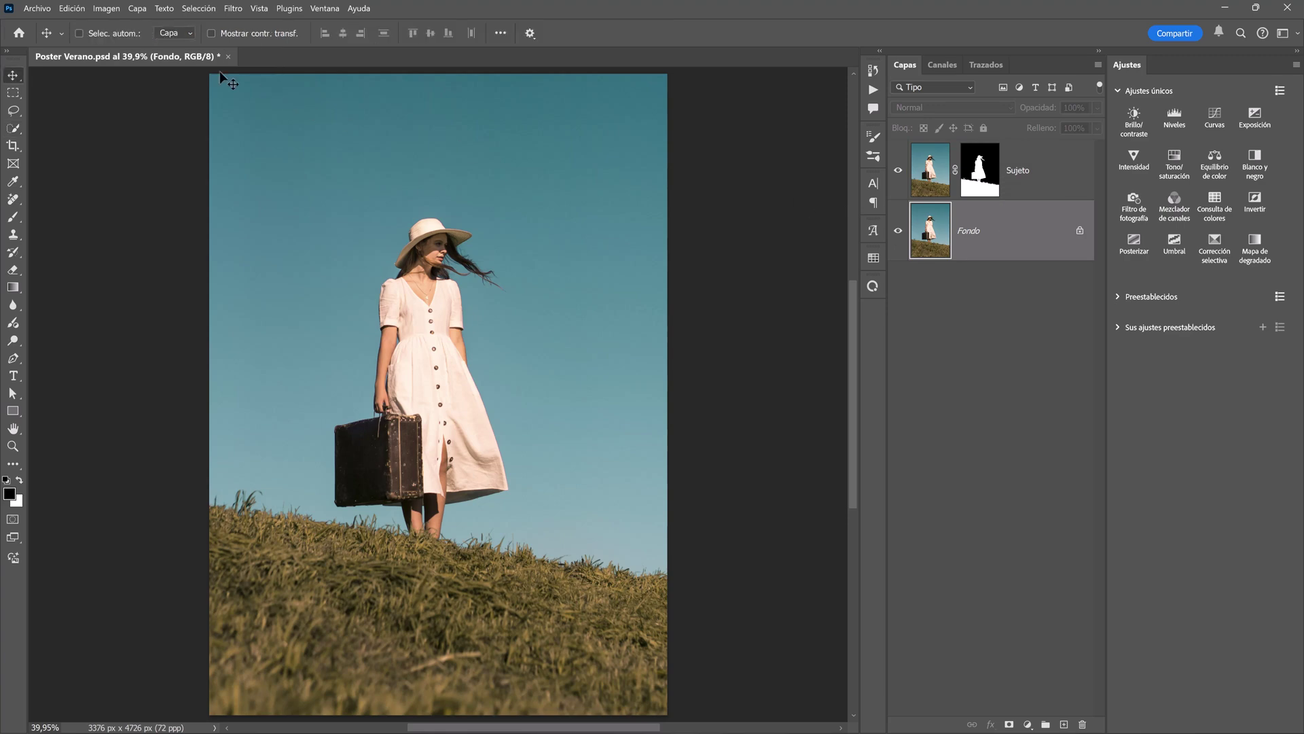
Place Nubes.jpg as an embedded image, scaled across the canvas over the lower sky.
click(37, 8)
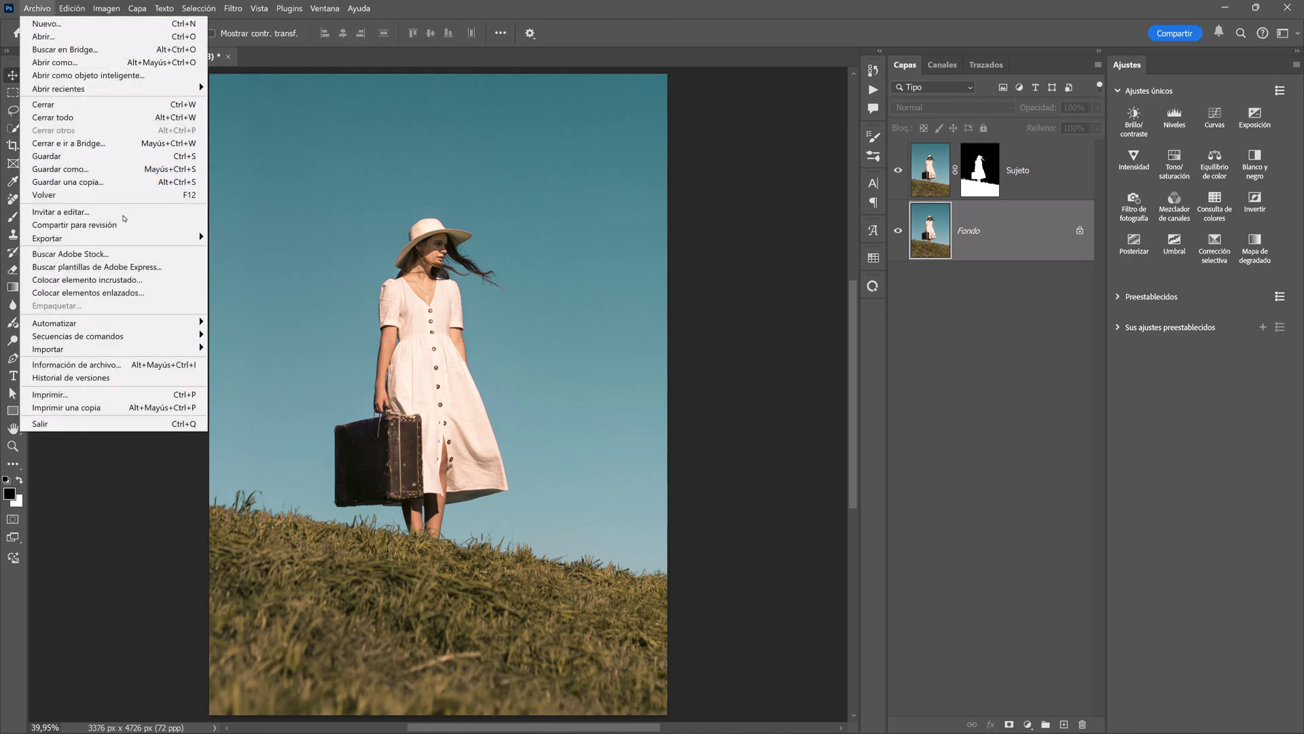
click(152, 285)
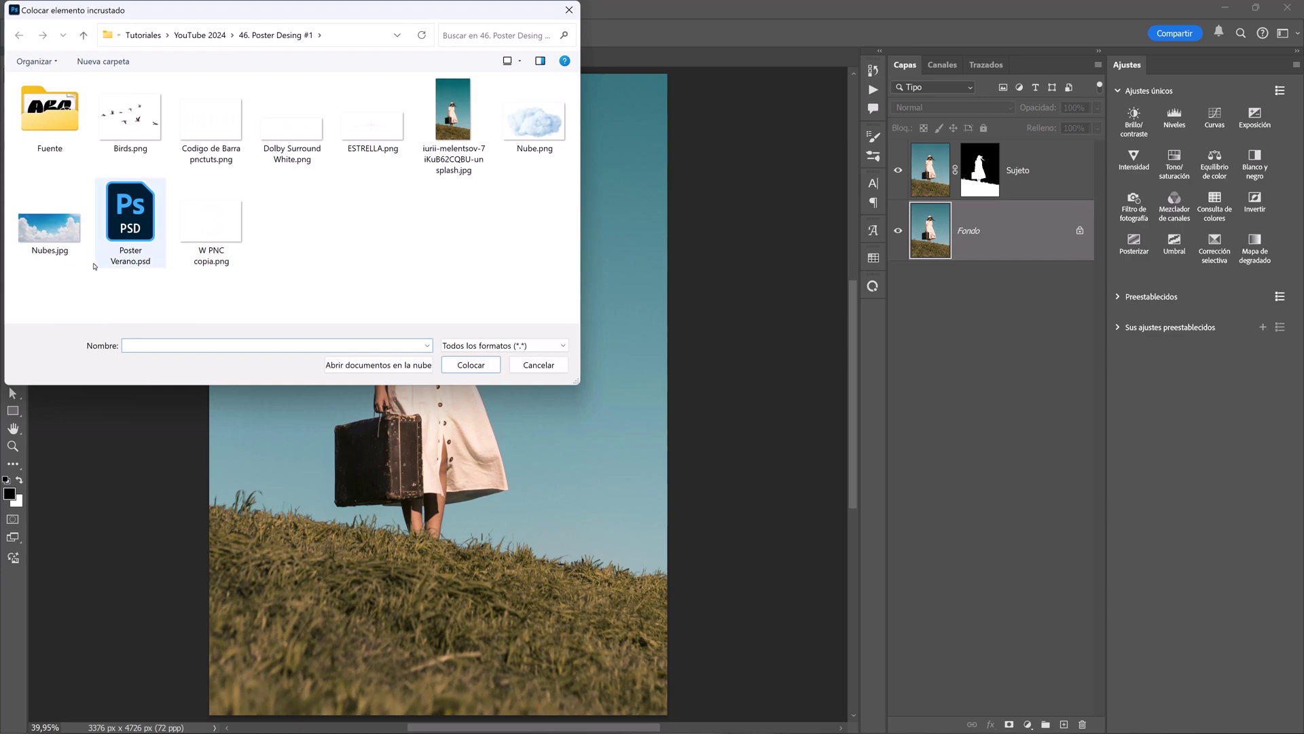
click(51, 235)
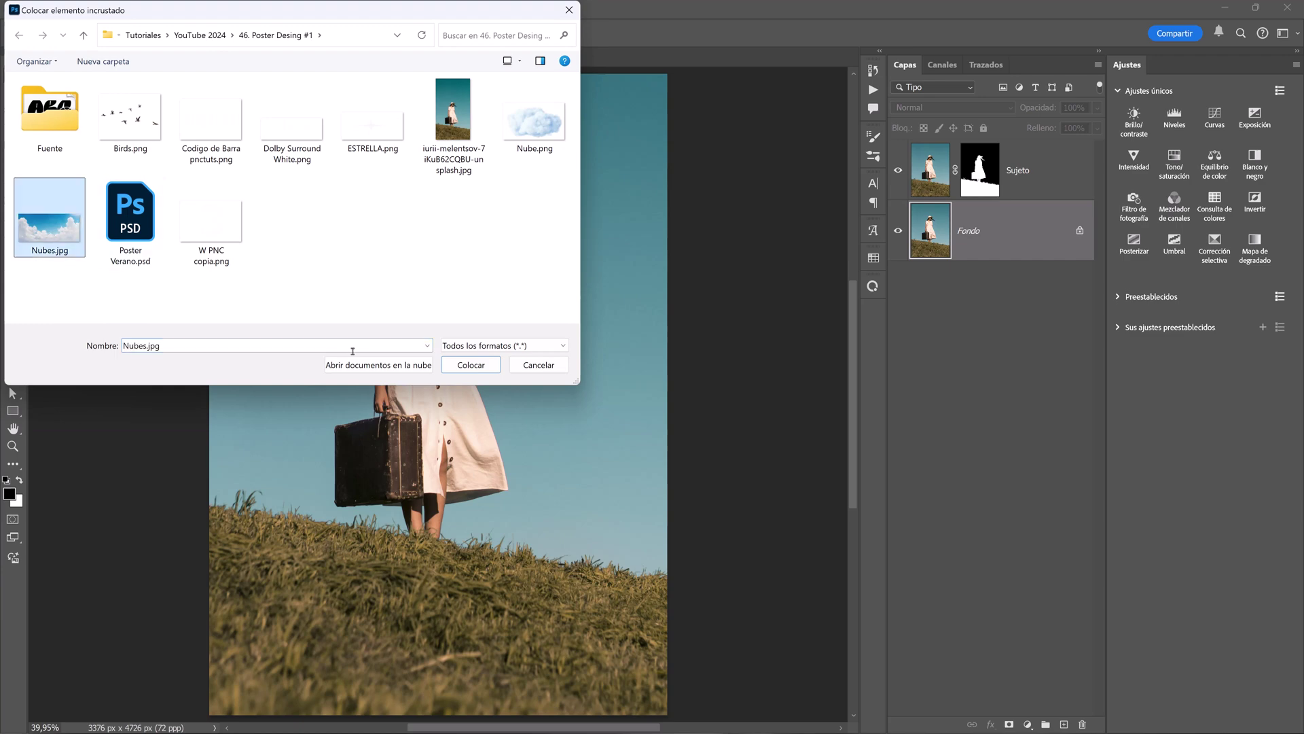
click(470, 367)
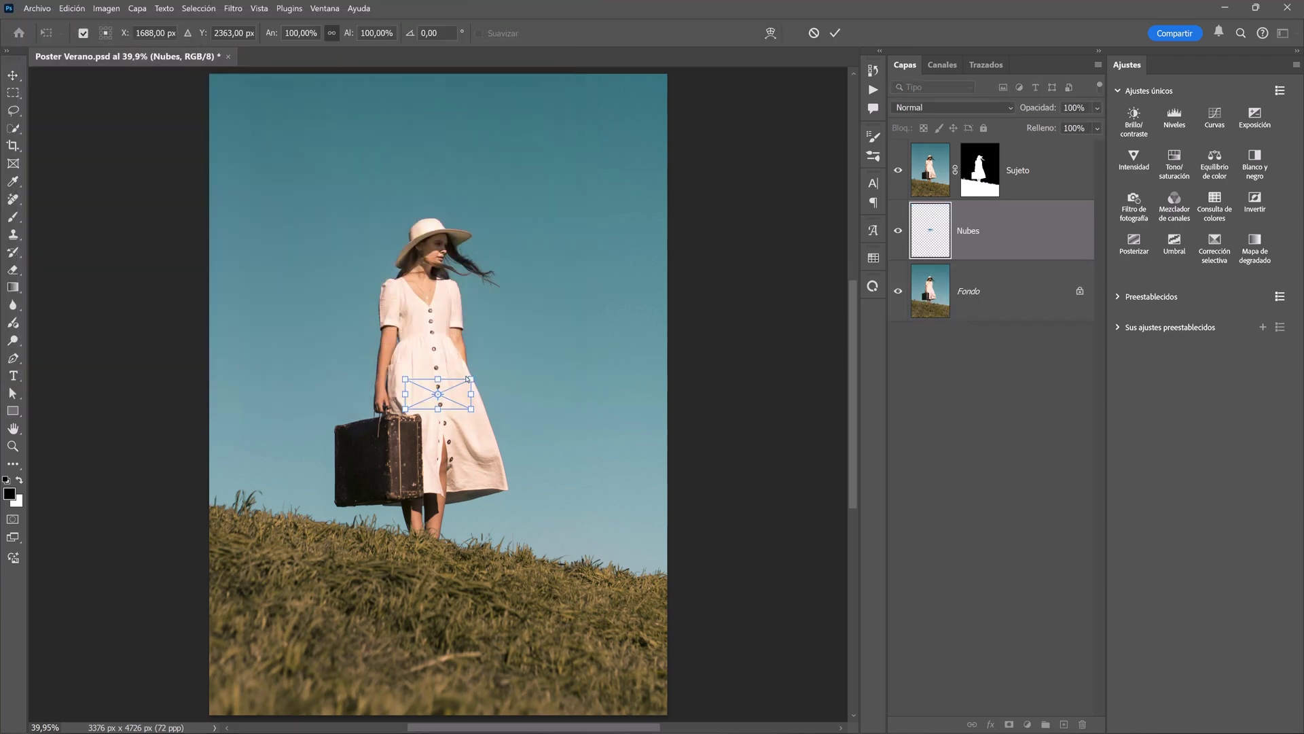
drag(333, 396, 208, 396)
drag(349, 390, 760, 367)
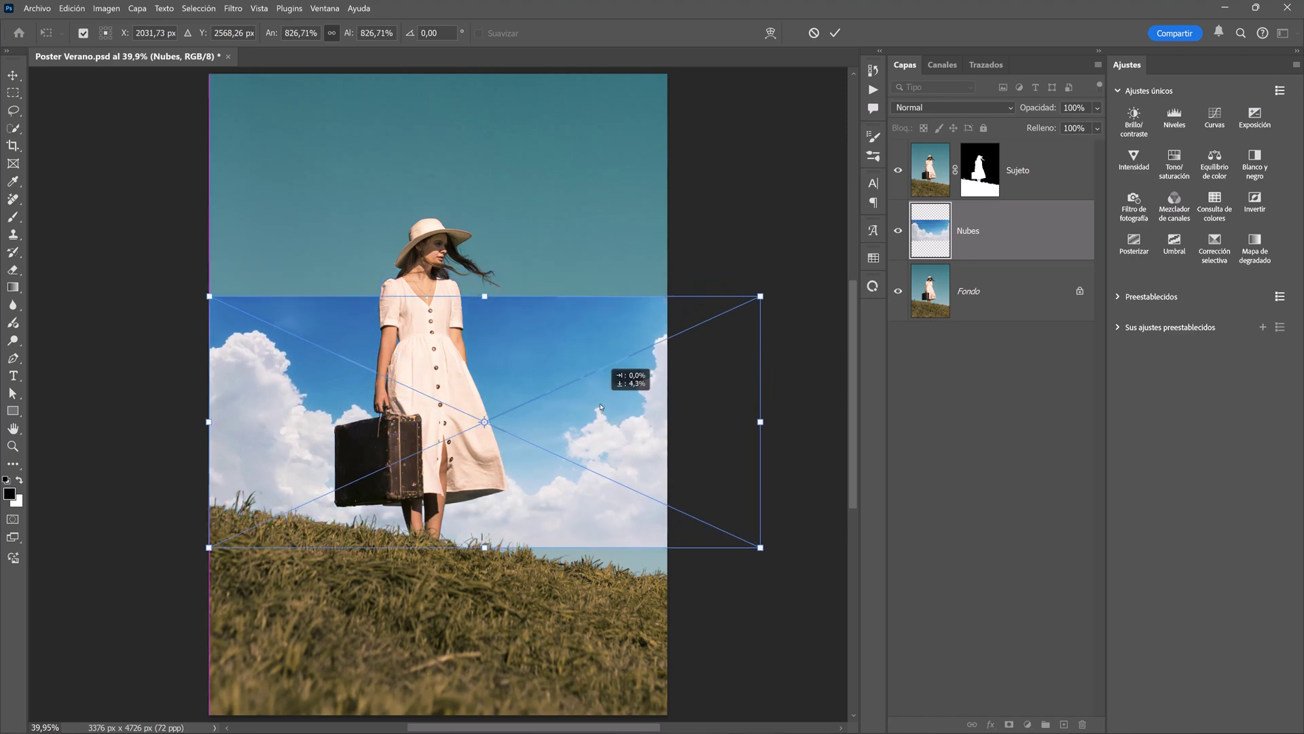
drag(601, 400, 600, 441)
key(Return)
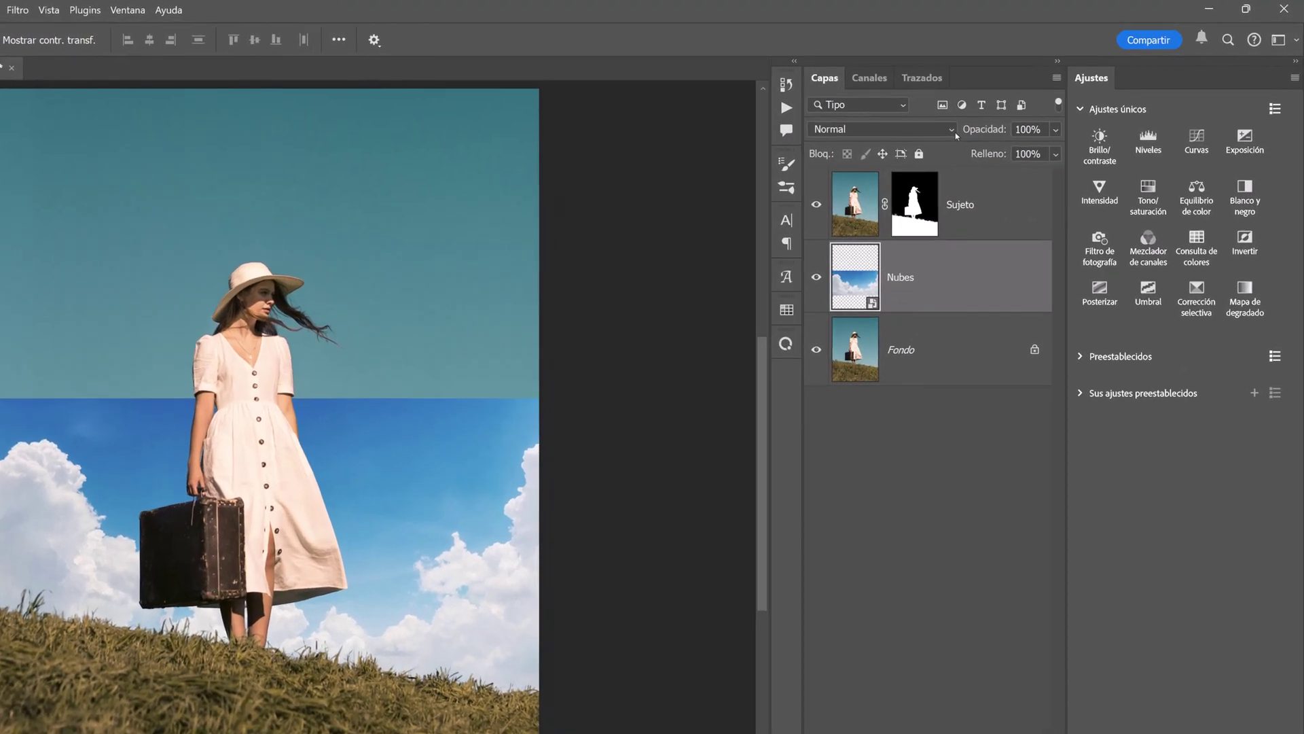
Blend the Nubes layer in Trama mode and add a Blanco y negro adjustment above it.
click(1010, 107)
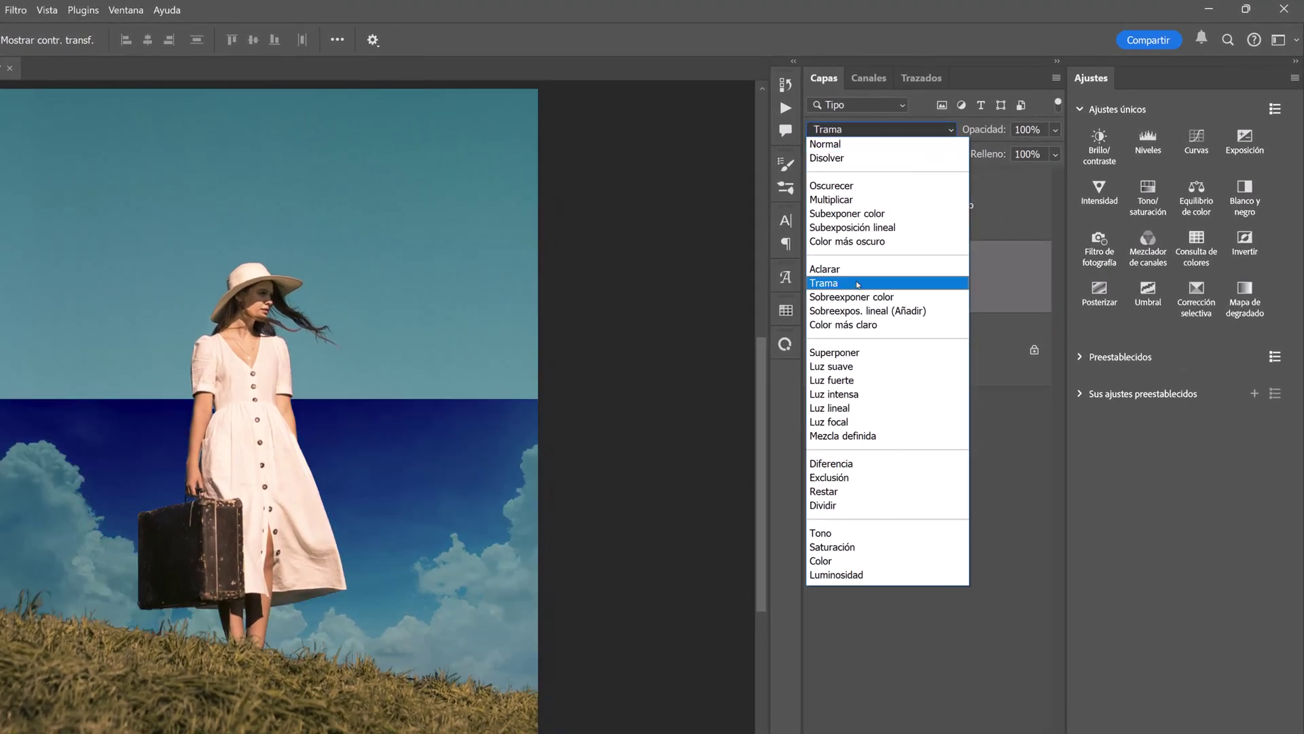
click(856, 283)
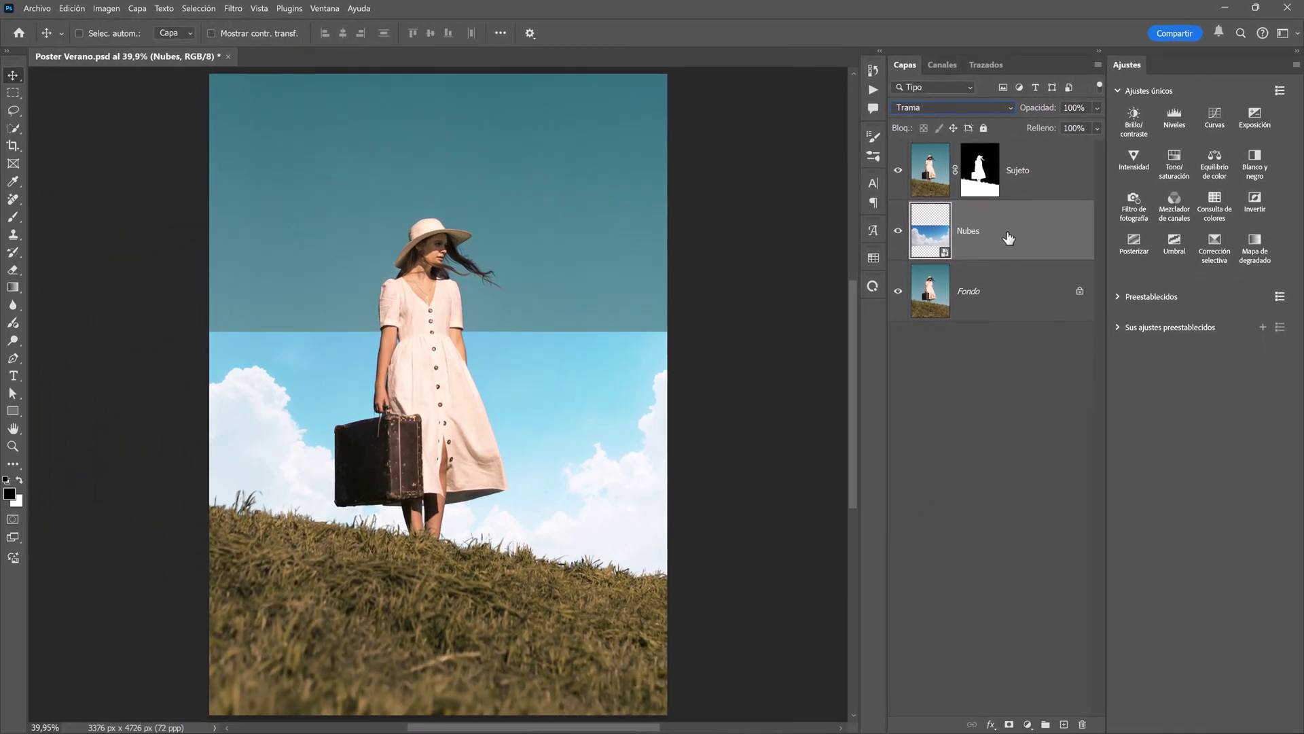
click(1255, 160)
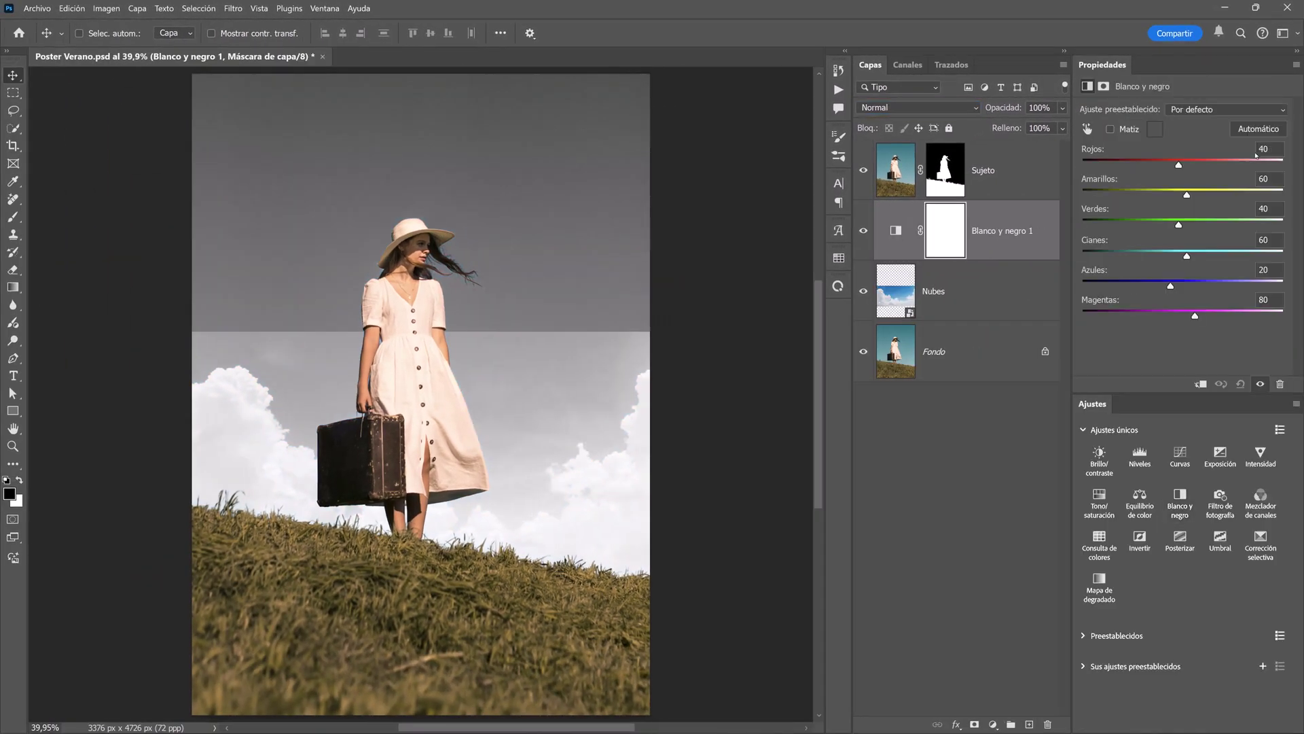
Clip Blanco y negro 1 to Nubes with Cianes -186 and Azules -1, turning the pale sky teal.
click(1202, 385)
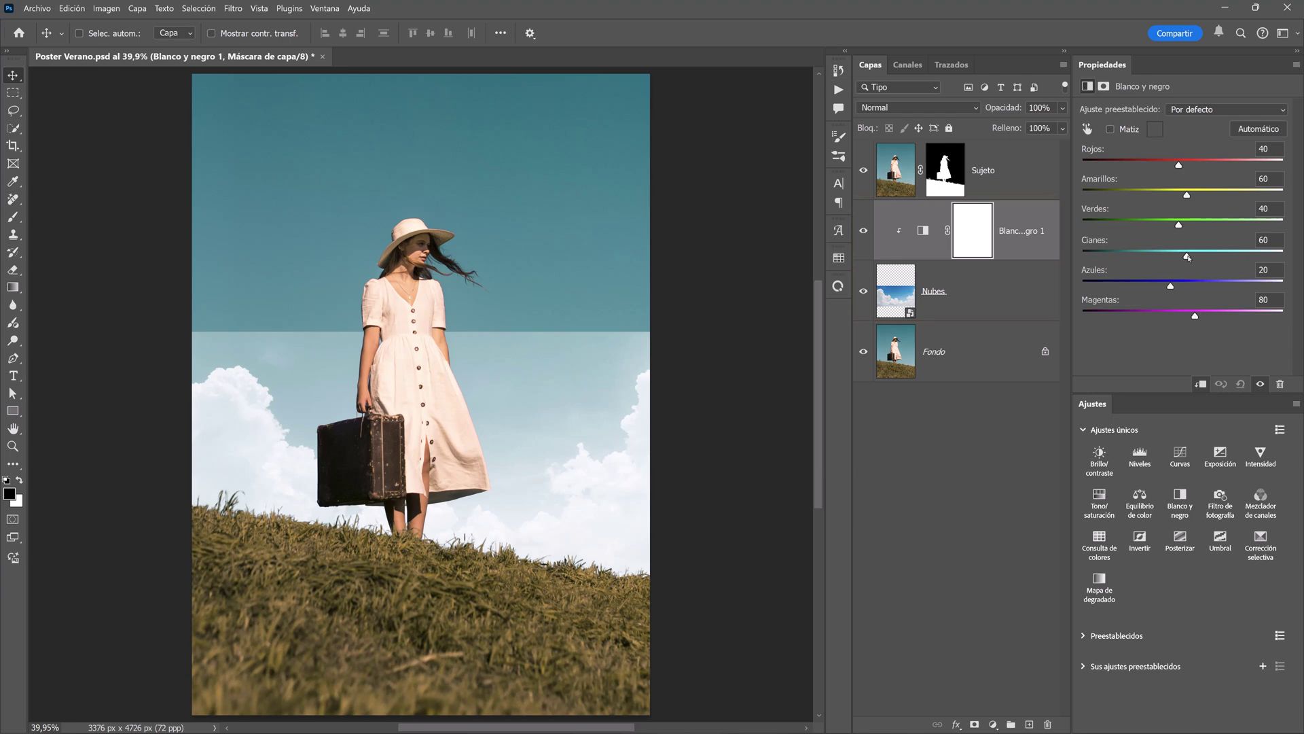
drag(1189, 257, 1091, 262)
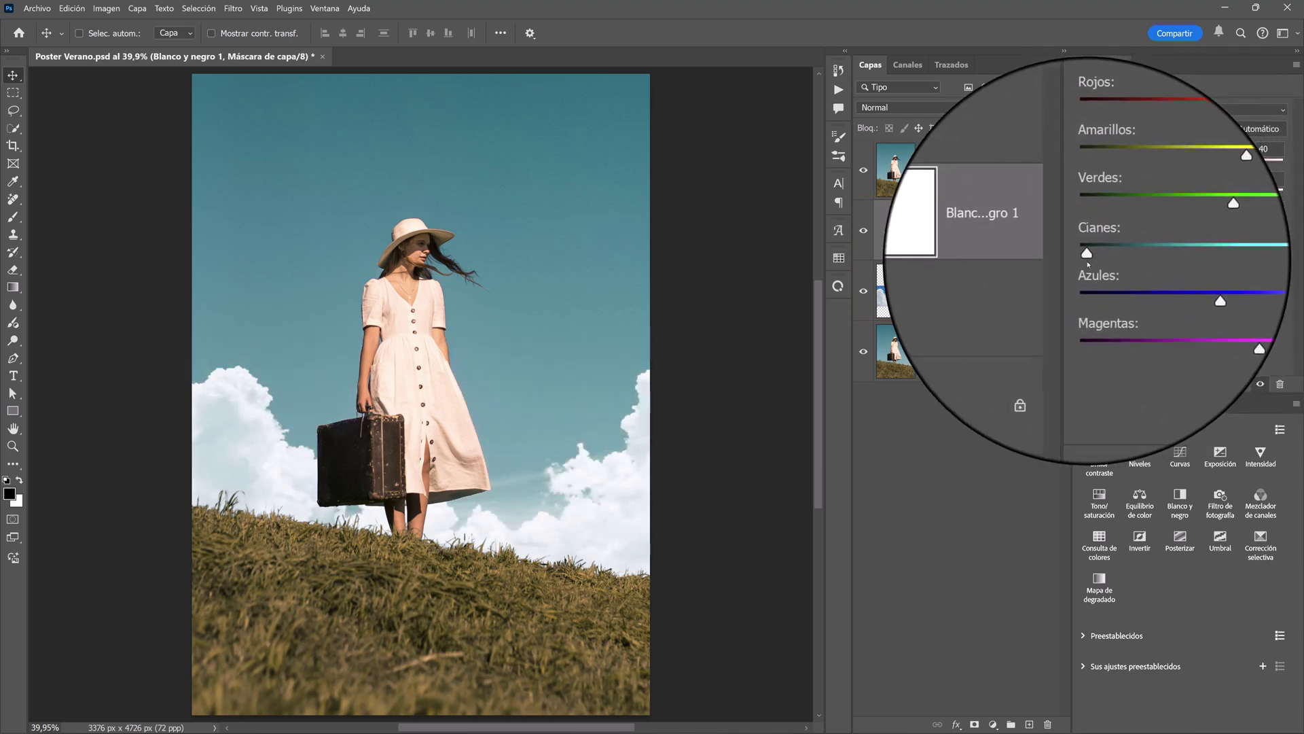
drag(1172, 286, 1163, 286)
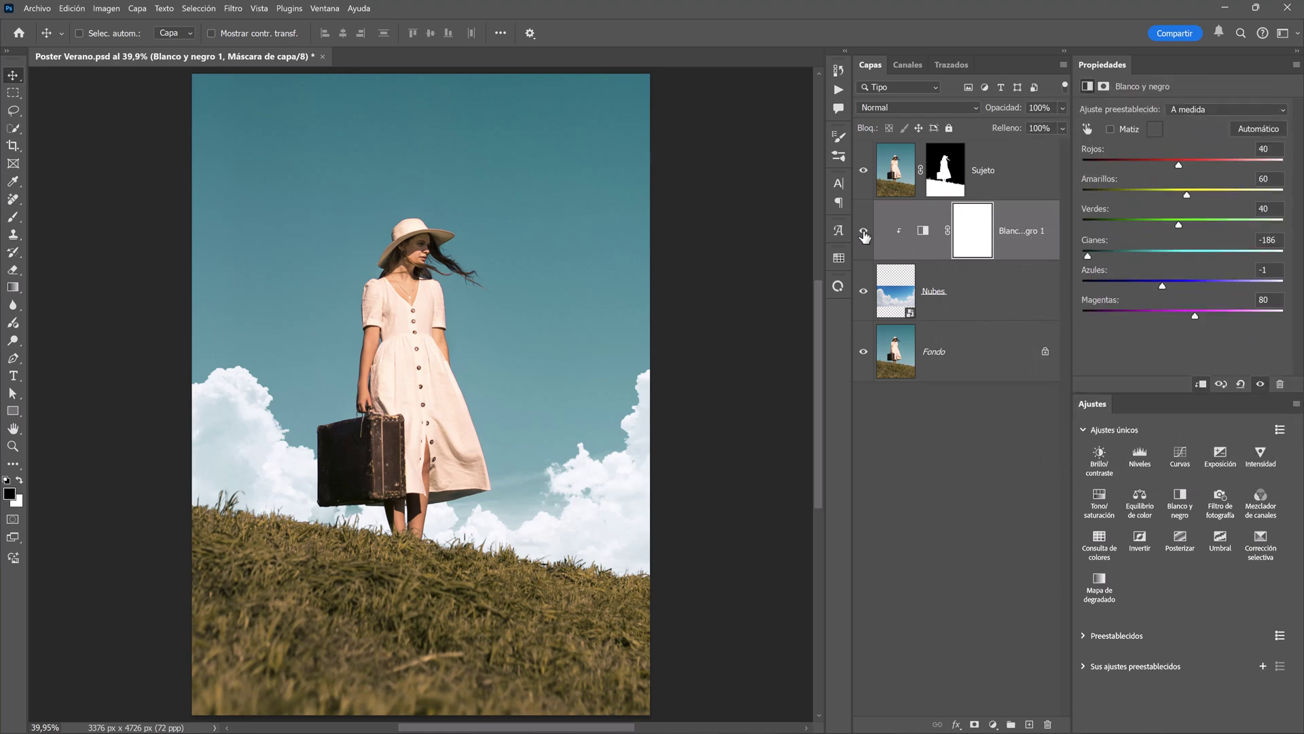
click(864, 231)
click(889, 290)
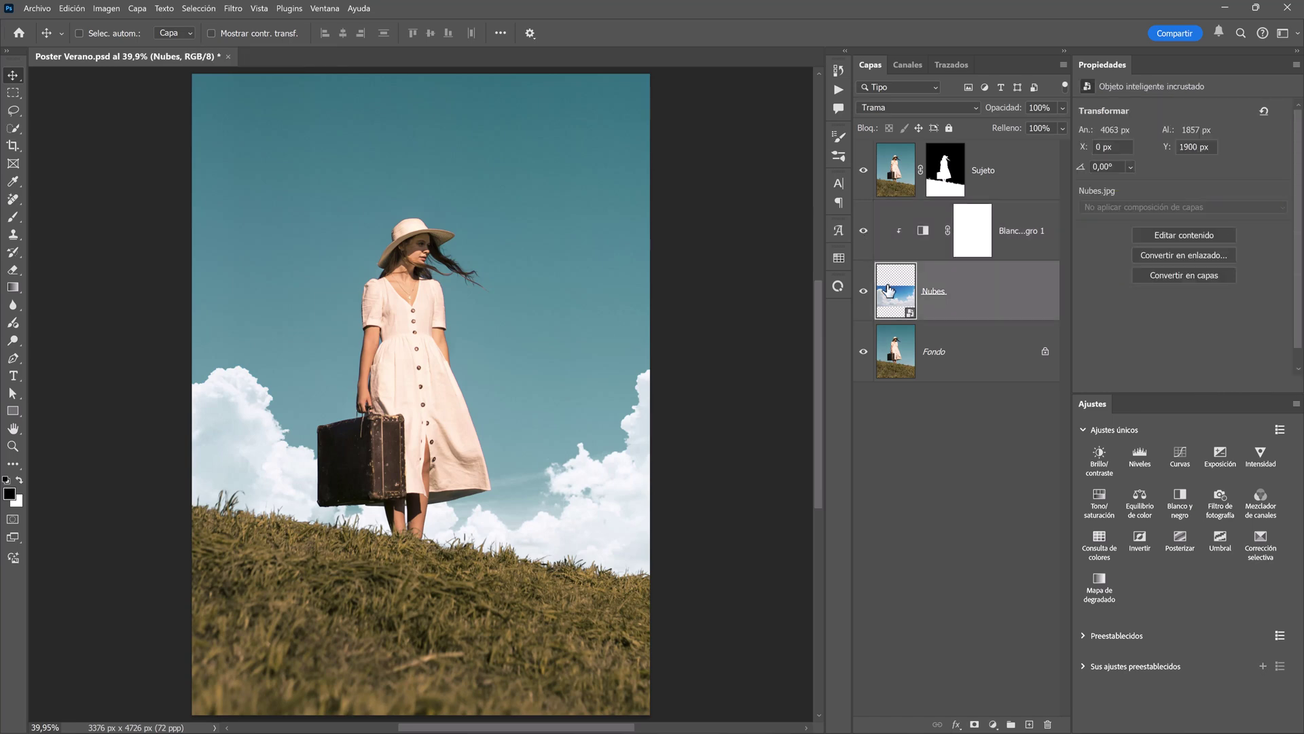
Apply a 20-pixel Desenfoque gaussiano smart filter to Nubes and collapse its filter list.
click(234, 10)
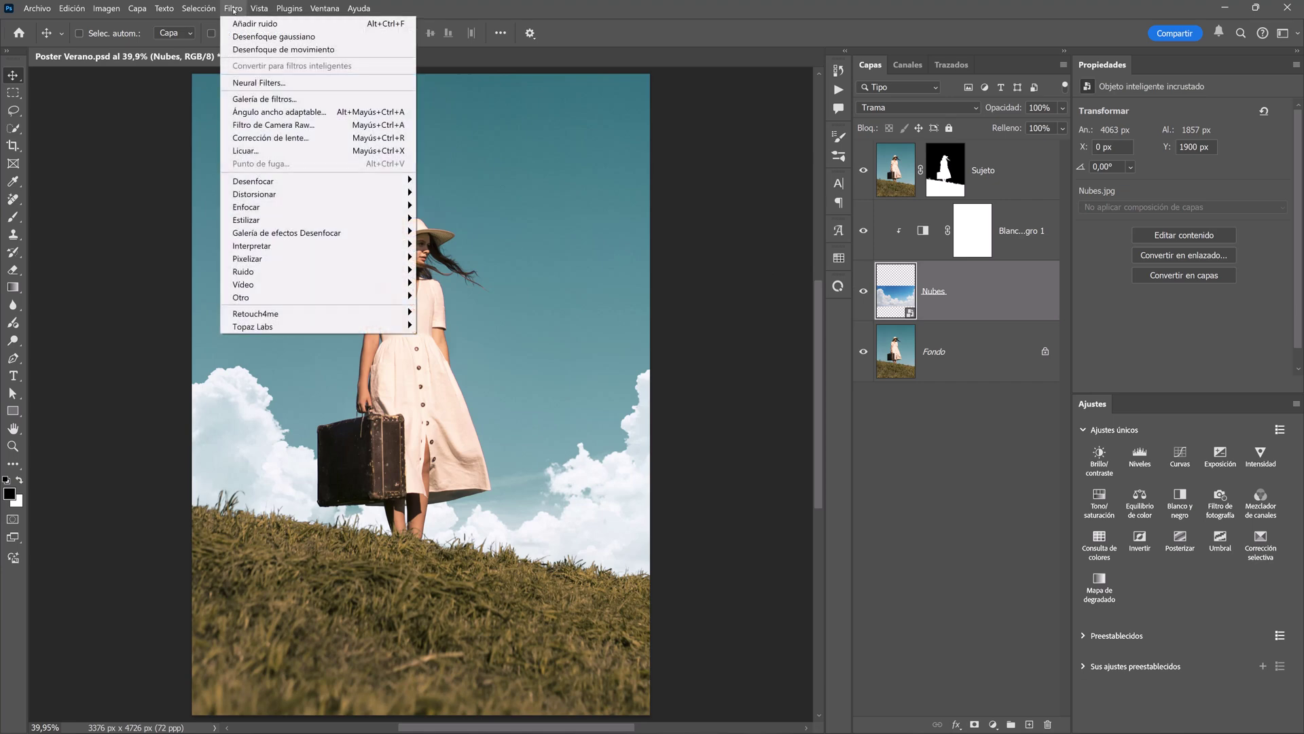
mouse_move(253, 181)
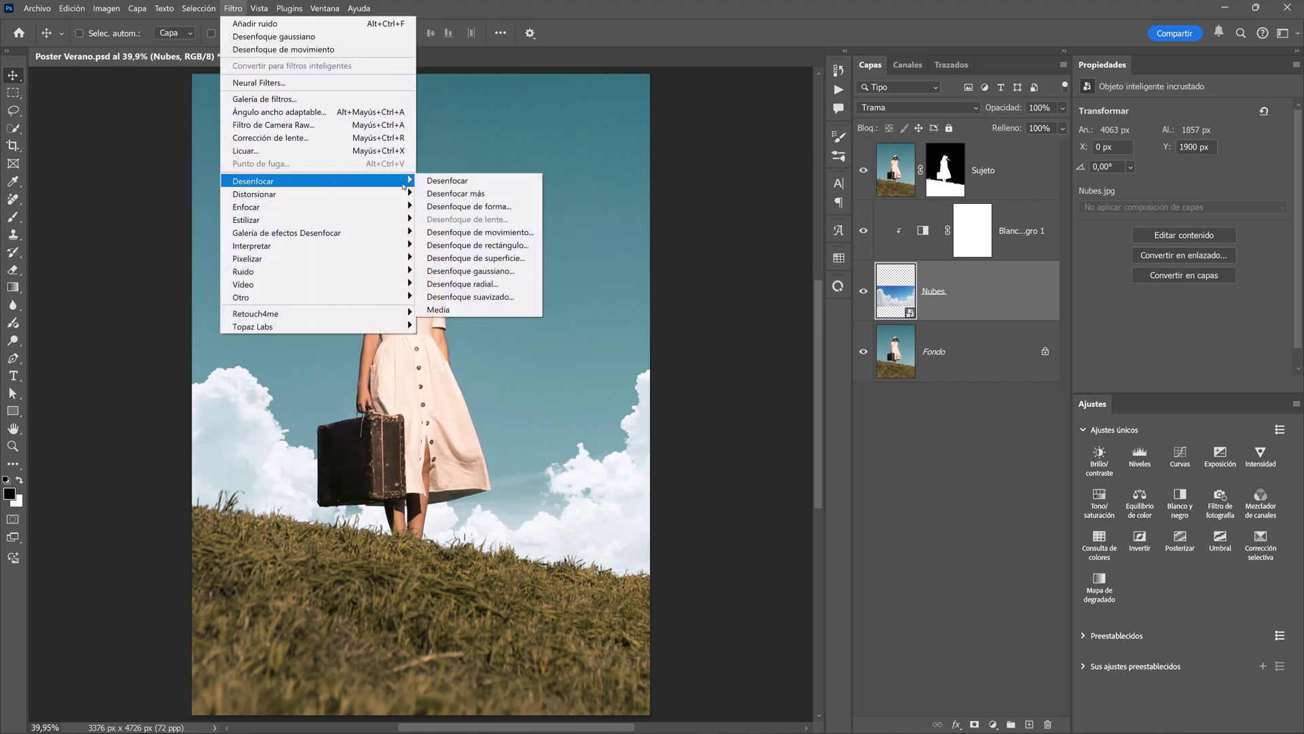
click(514, 270)
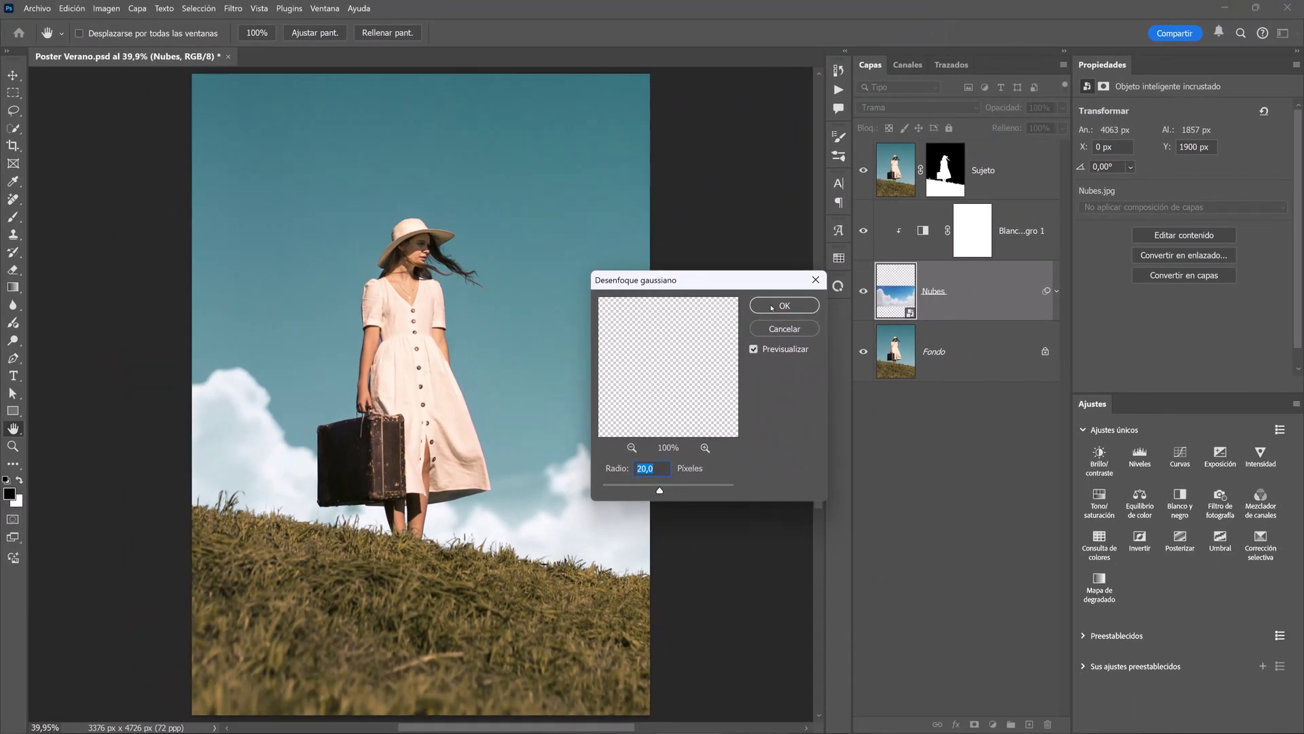
click(772, 308)
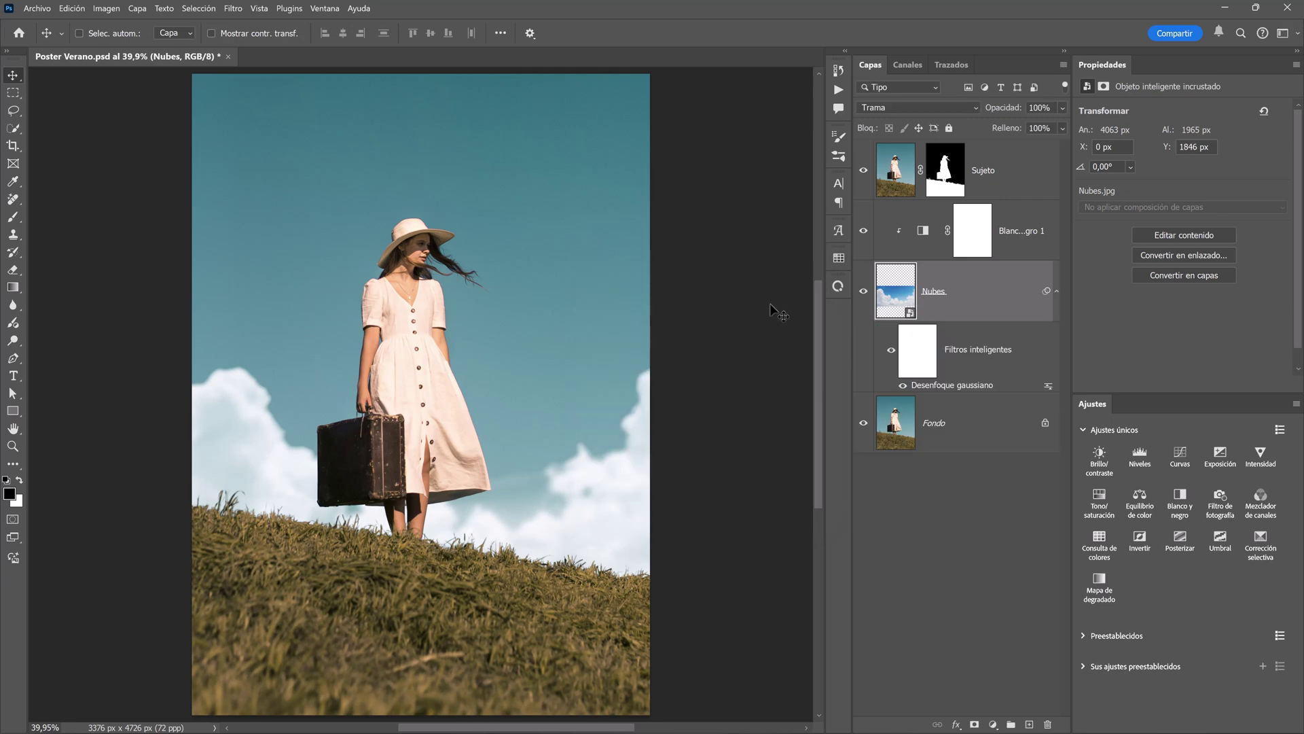
click(1056, 292)
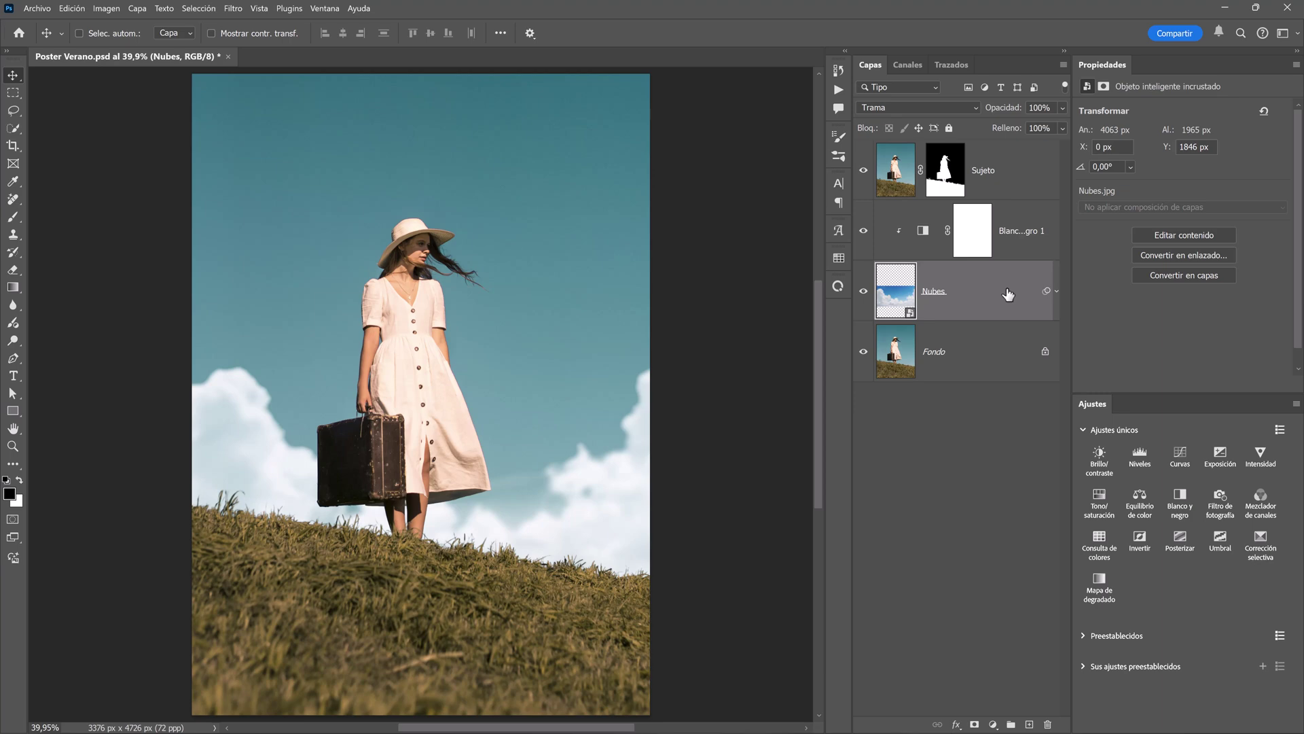
click(1000, 188)
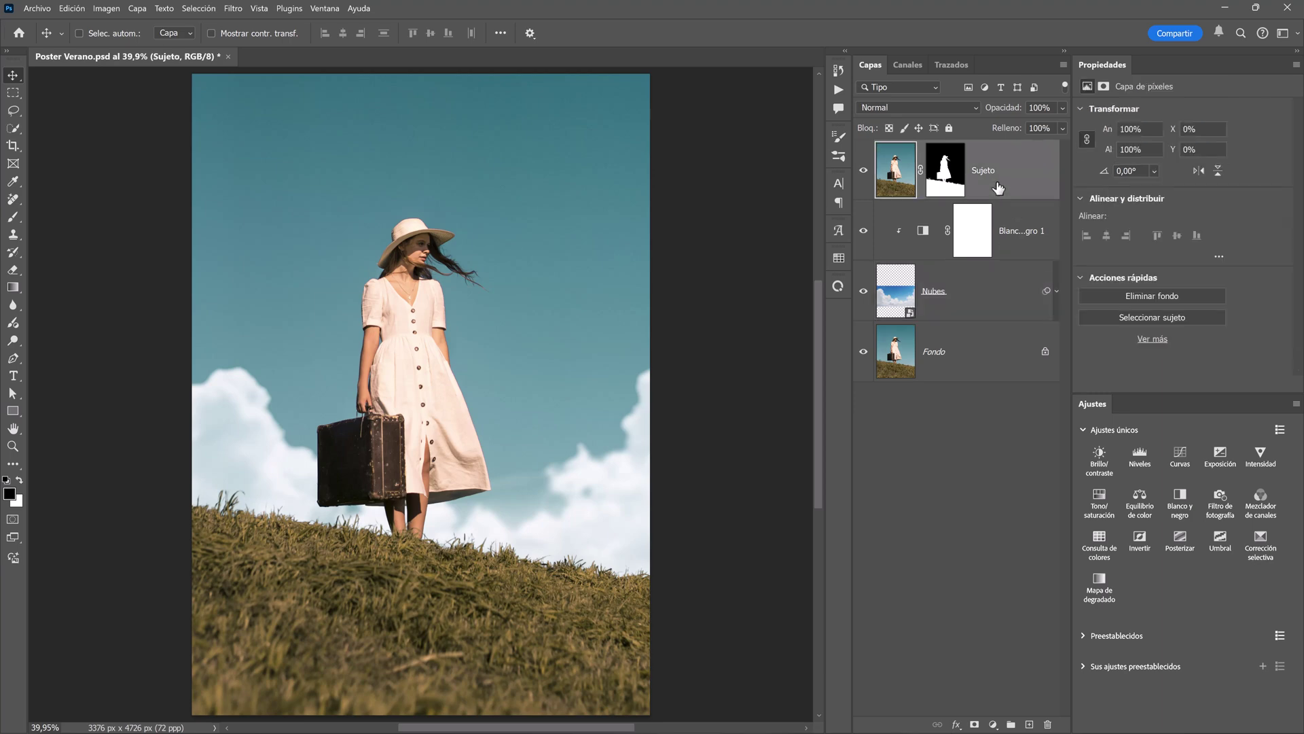
Place Nube.png as an embedded smart object positioned over the woman's head.
click(37, 8)
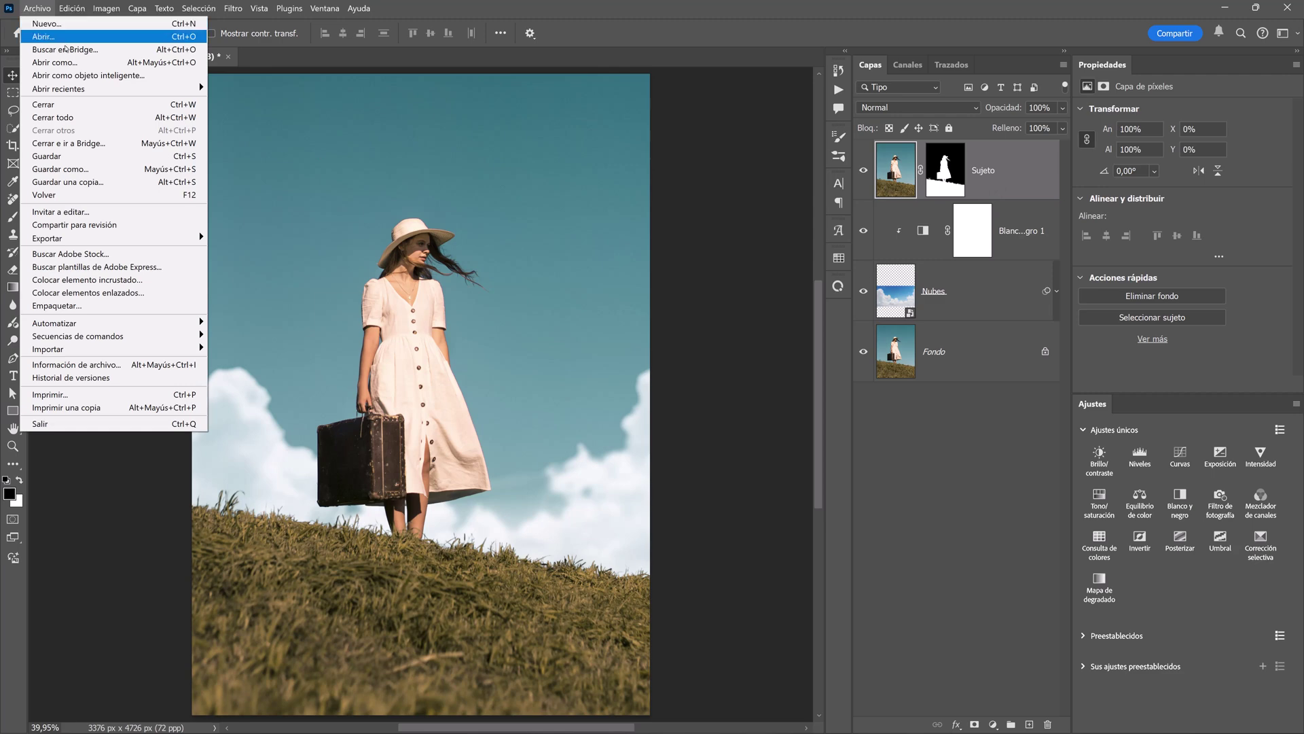
click(157, 280)
click(547, 132)
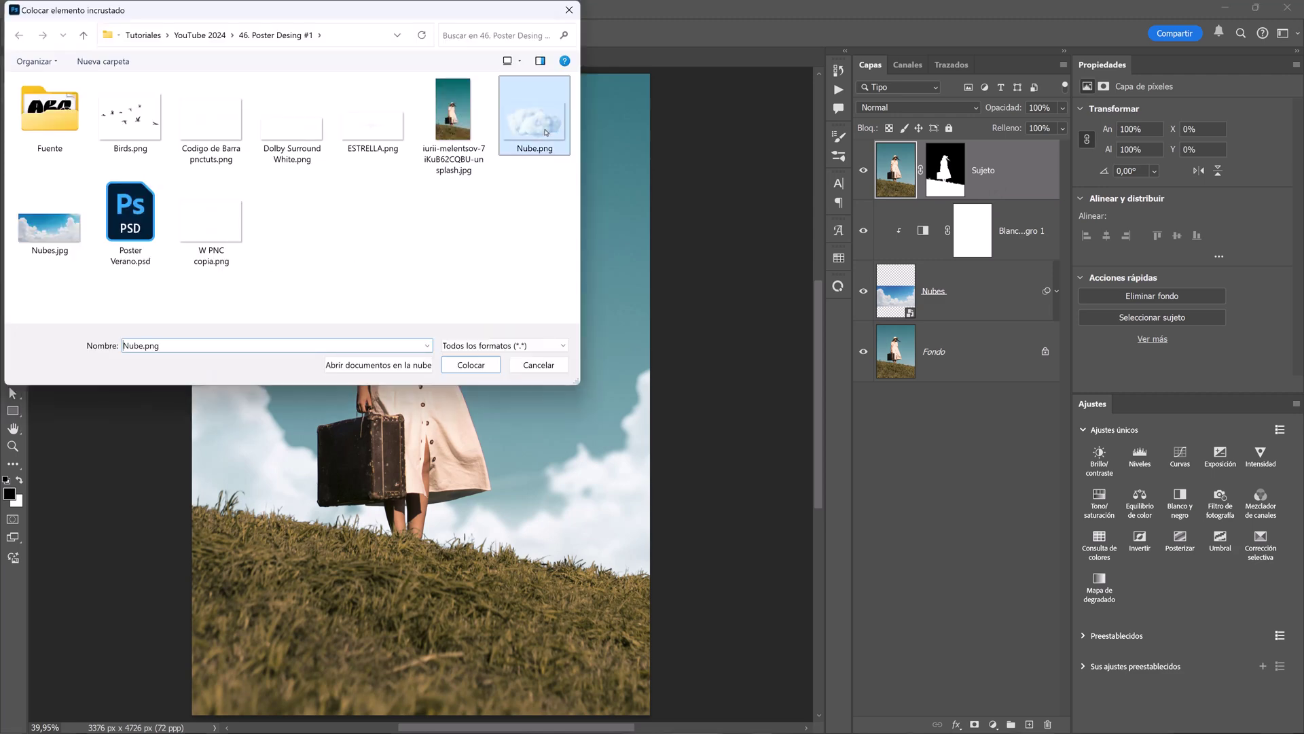
click(471, 365)
drag(454, 394, 445, 211)
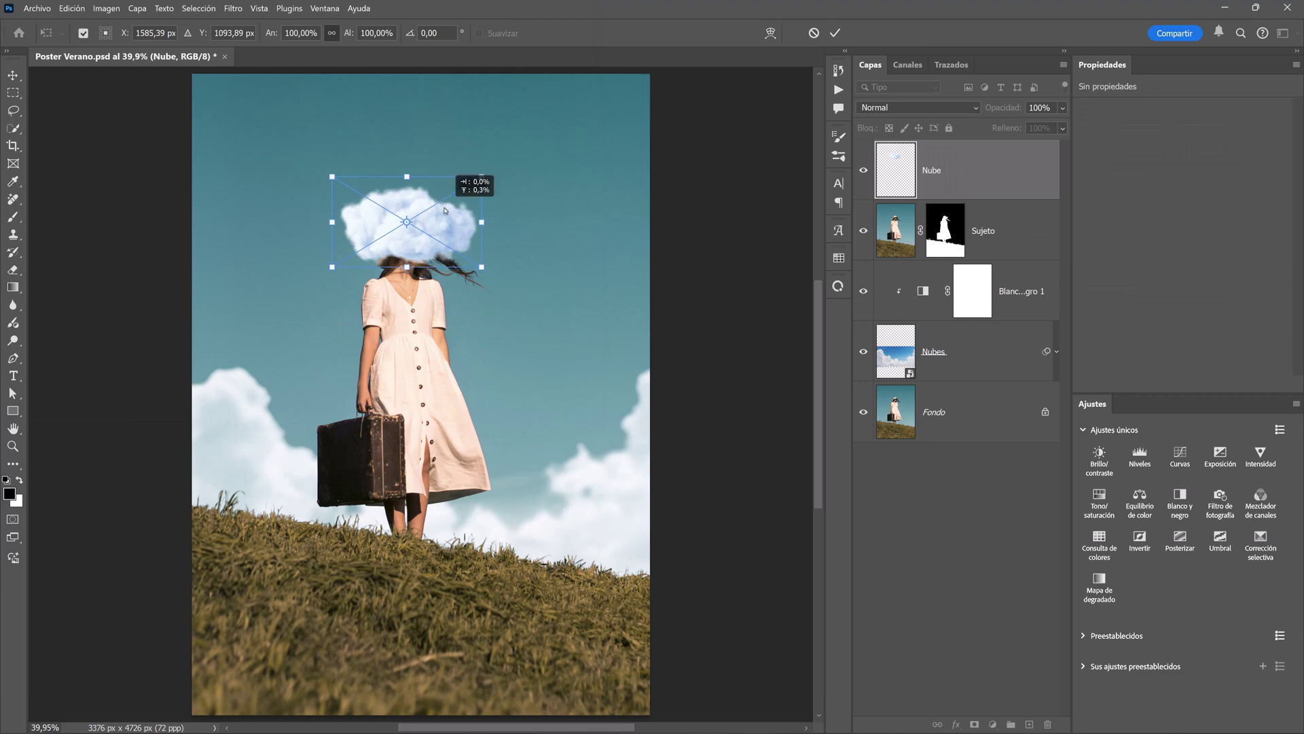
key(Return)
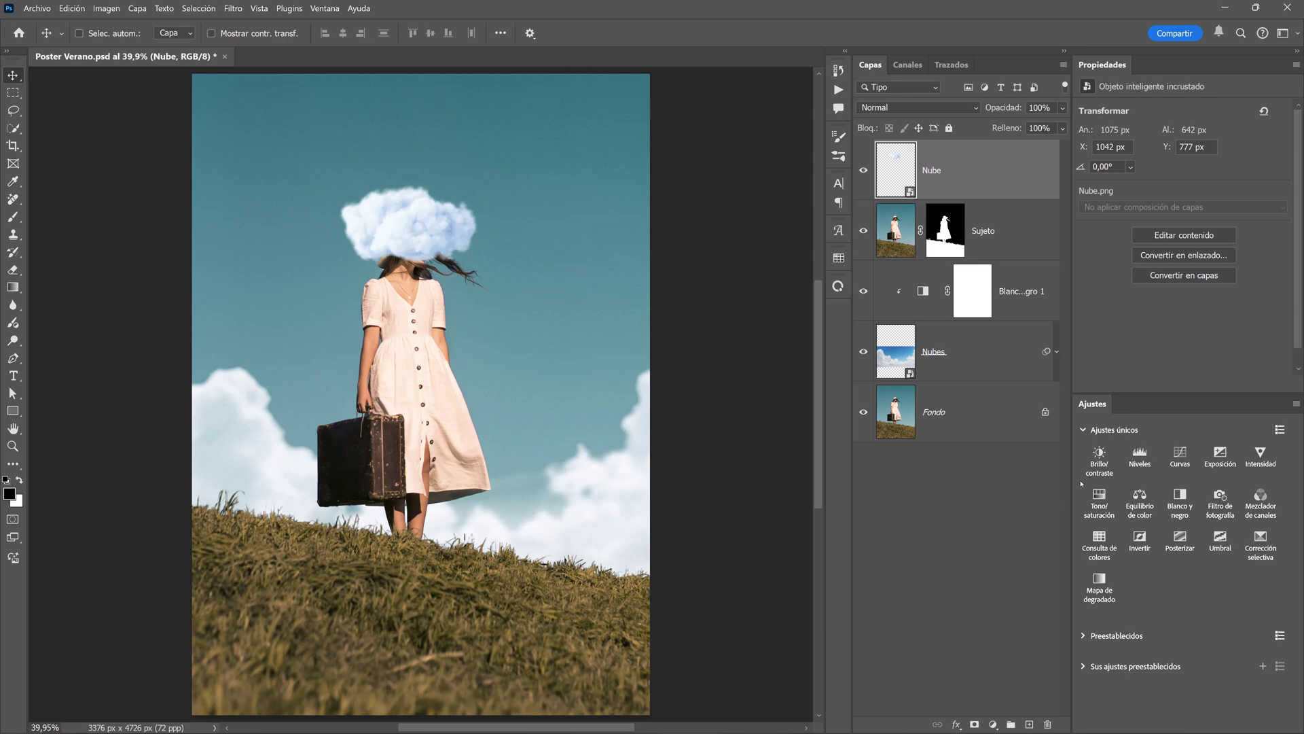
Add a Tono/saturación layer clipped to Nube with Tono -18, Saturación -45, Luminosidad +9.
click(1099, 500)
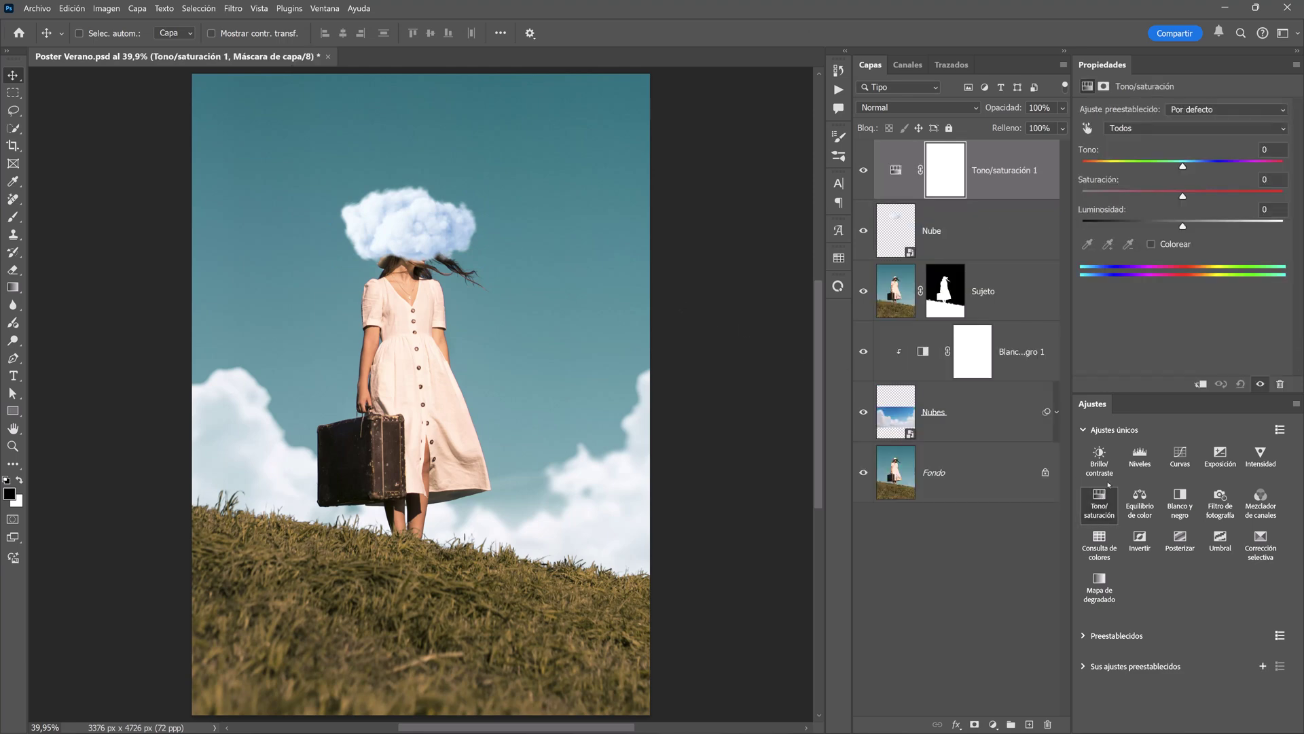
click(1201, 384)
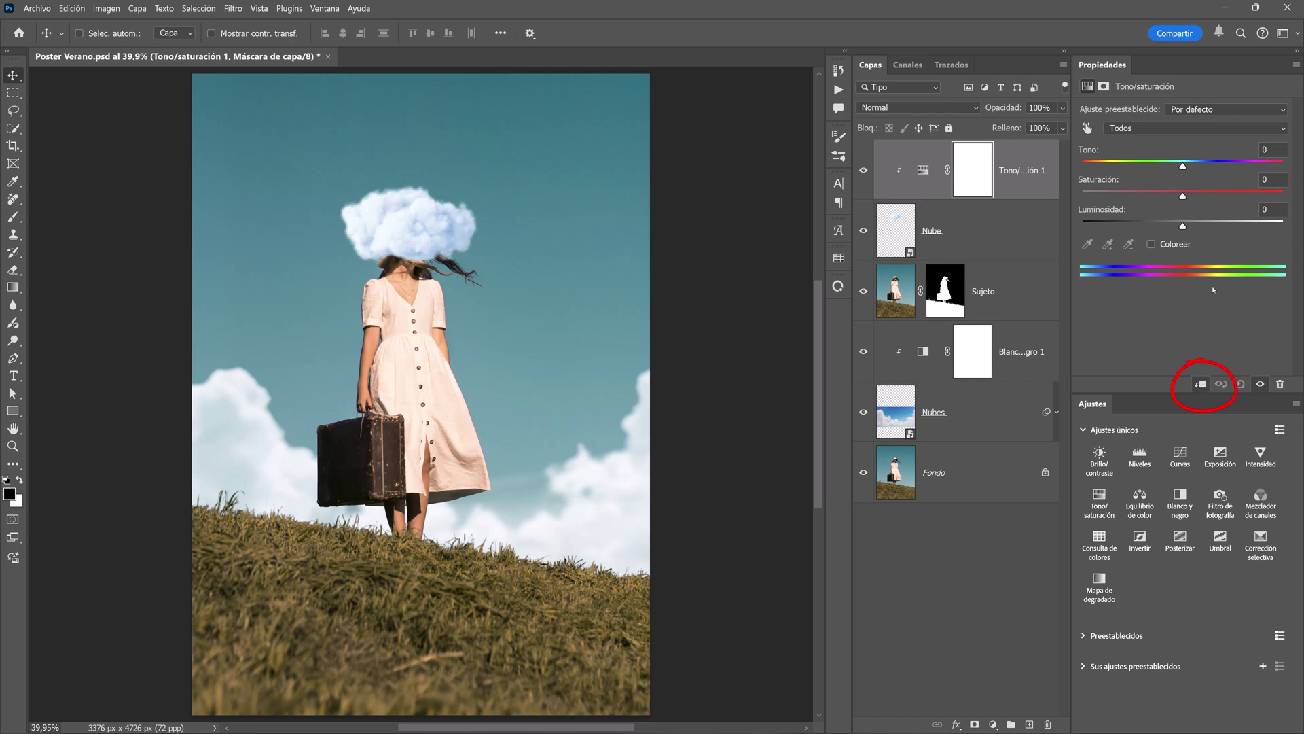
drag(1183, 167, 1173, 167)
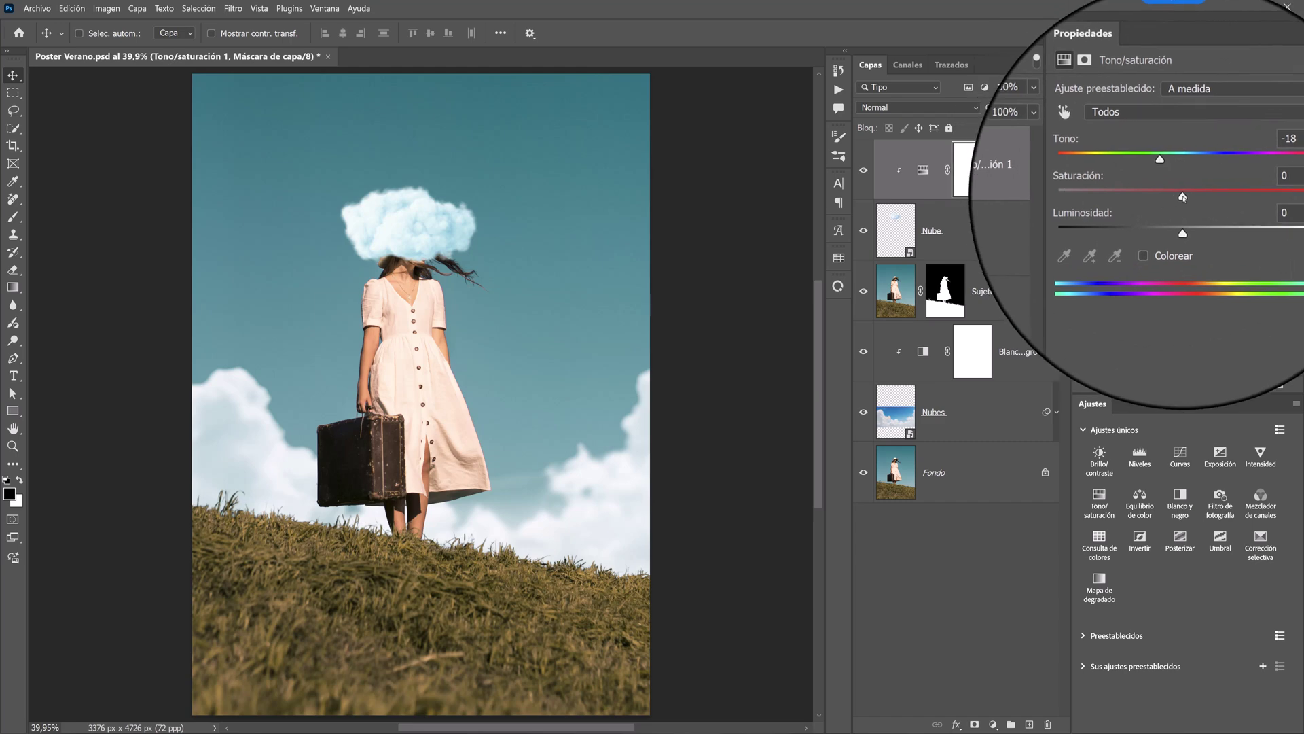
mouse_move(1183, 197)
mouse_down()
mouse_move(1137, 198)
mouse_move(1192, 226)
mouse_up()
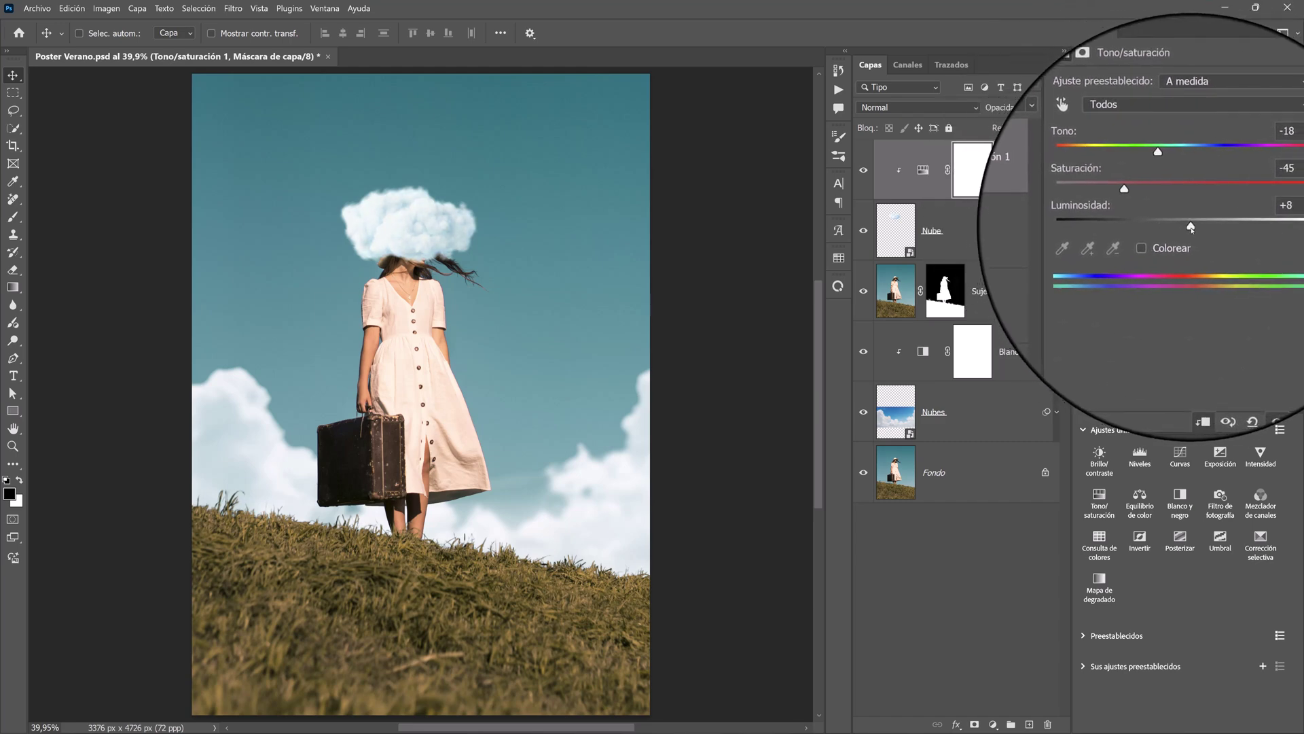
click(863, 170)
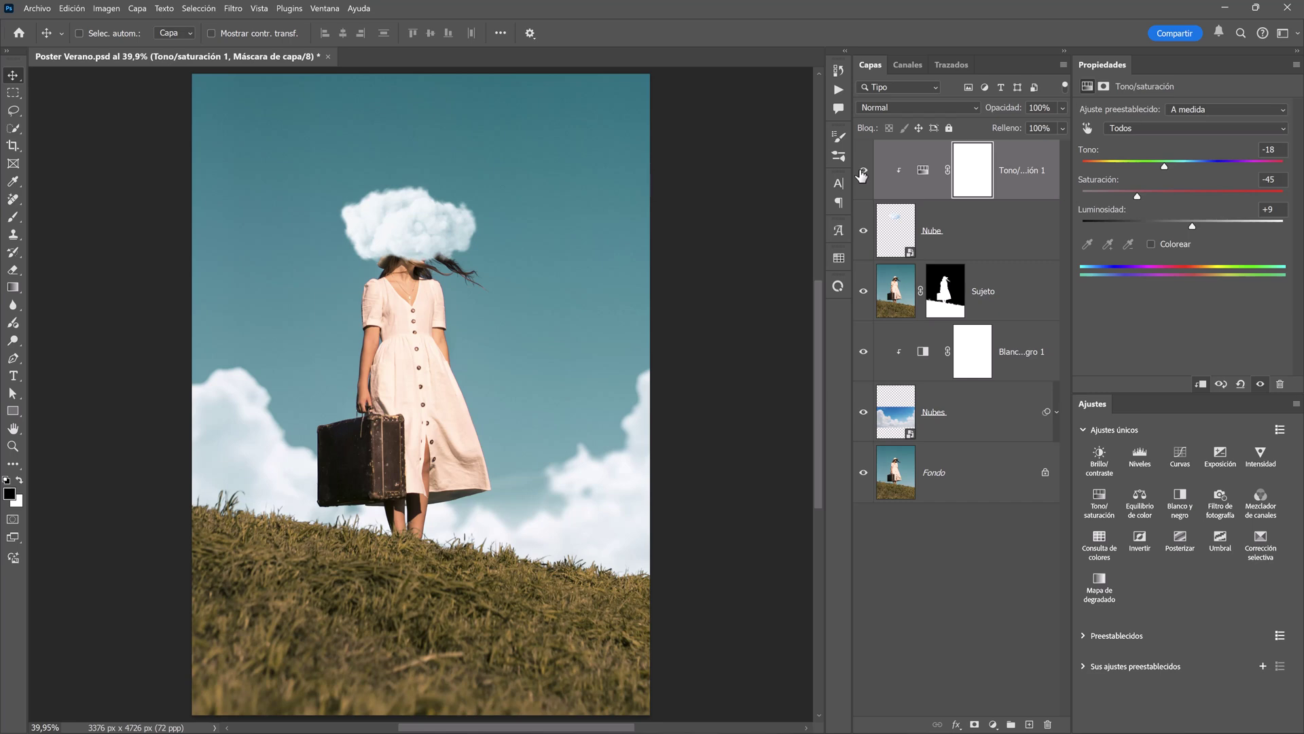
Create a Sombra Nube layer above Sujeto and fill the Nube cloud's shape with black.
click(1019, 297)
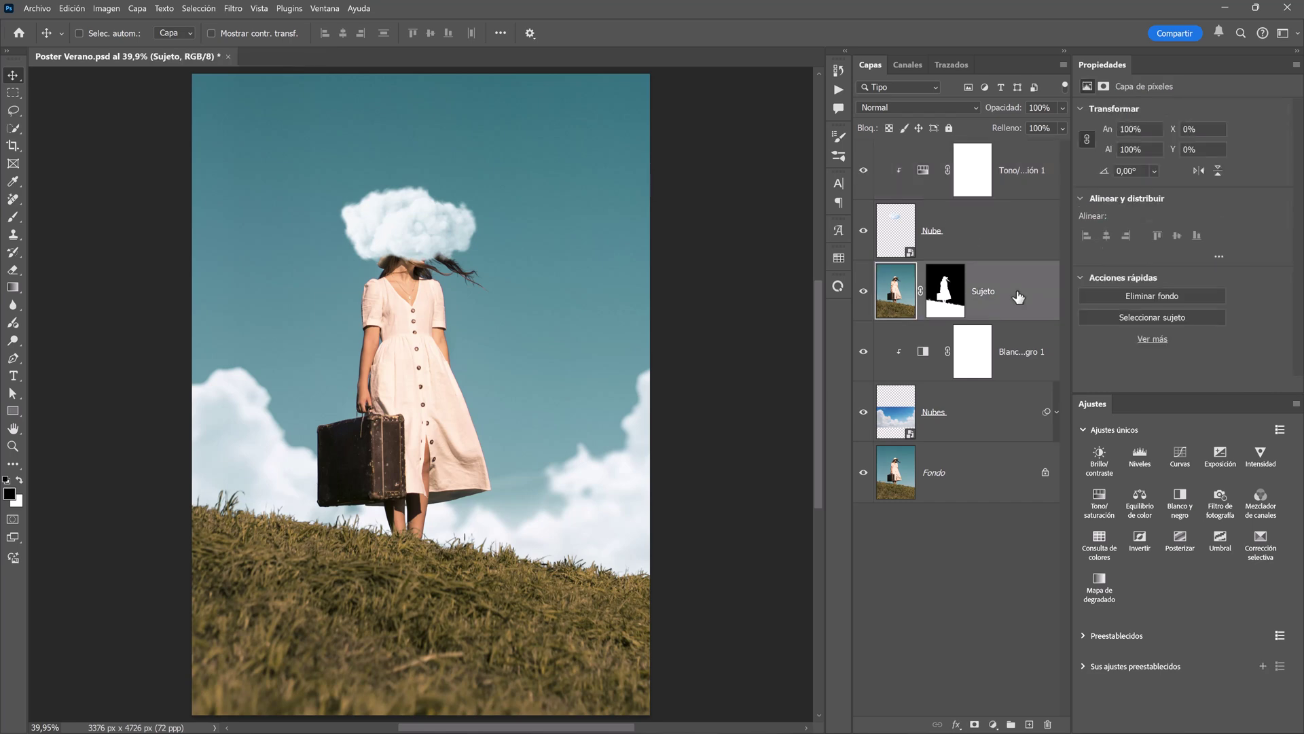
click(1029, 723)
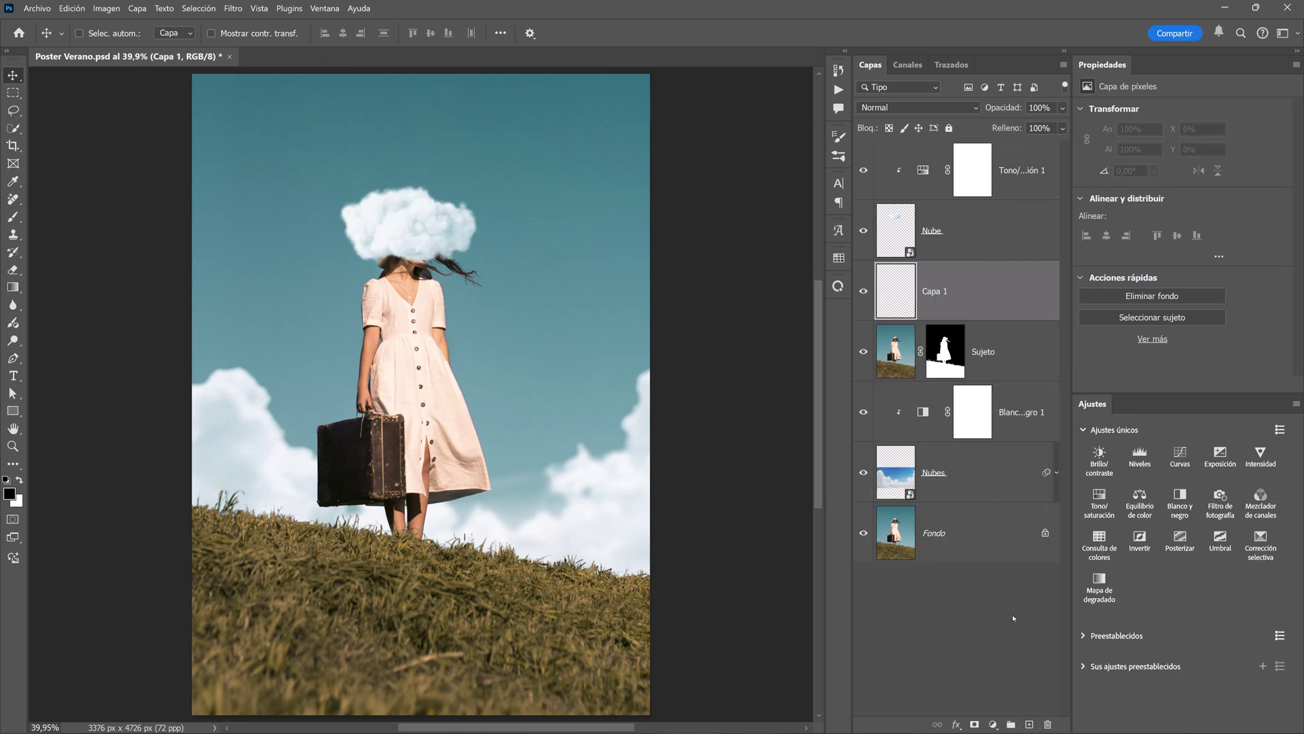
double_click(936, 291)
text(Sombra Nube)
key(Return)
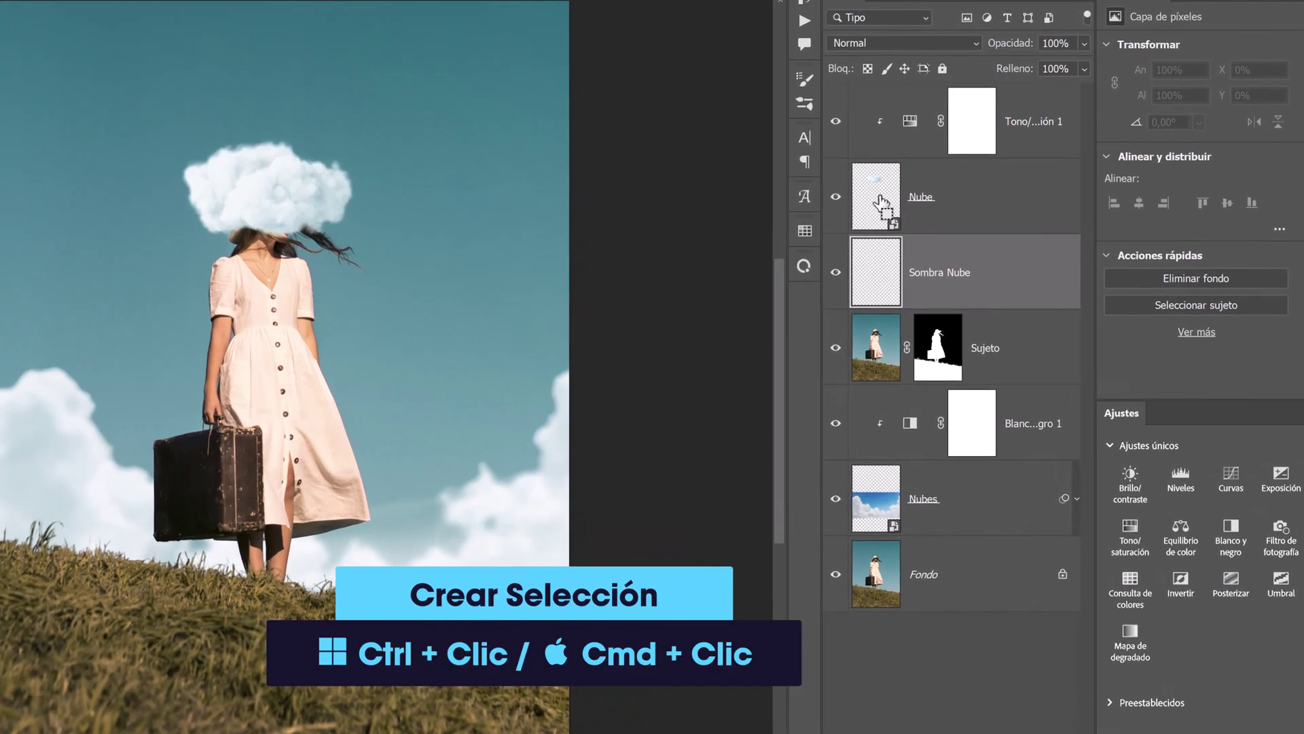
ctrl+click(881, 203)
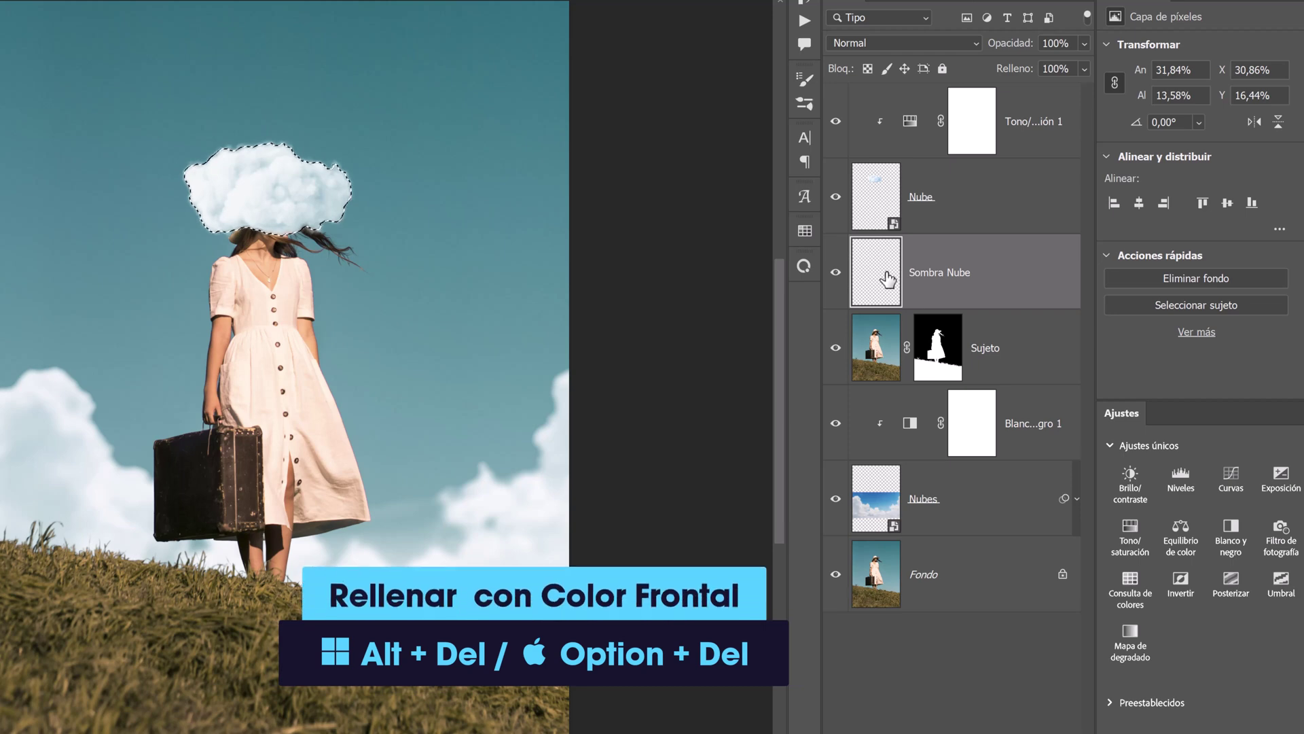
key(alt+Delete)
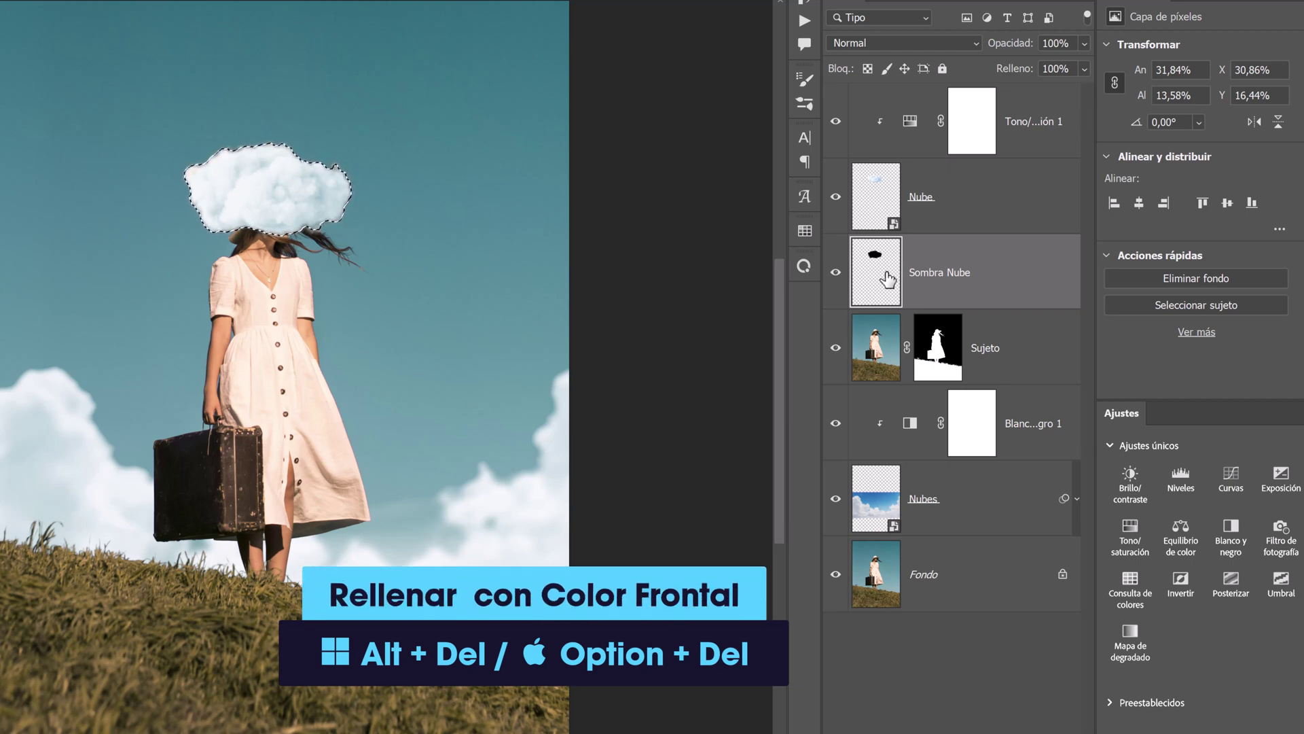
key(ctrl+d)
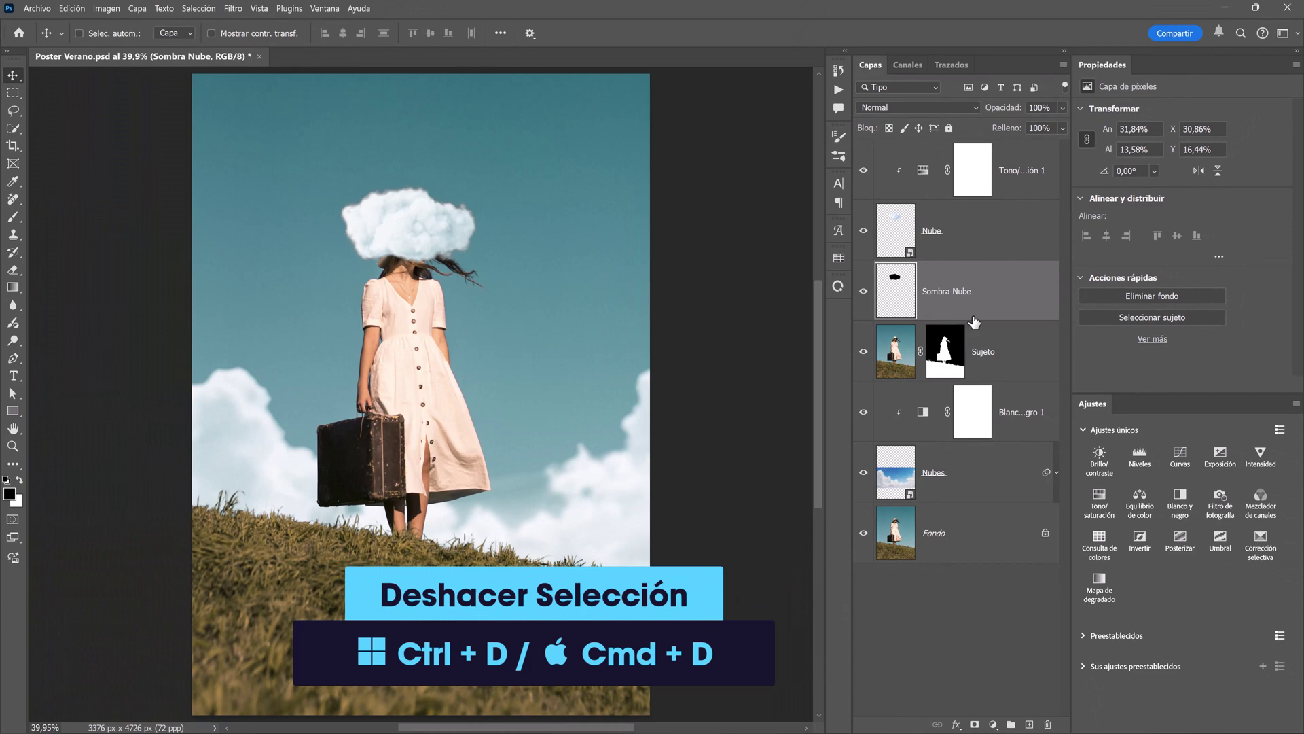
Clip Sombra Nube to Sujeto and nudge the shadow down slightly.
right_click(974, 310)
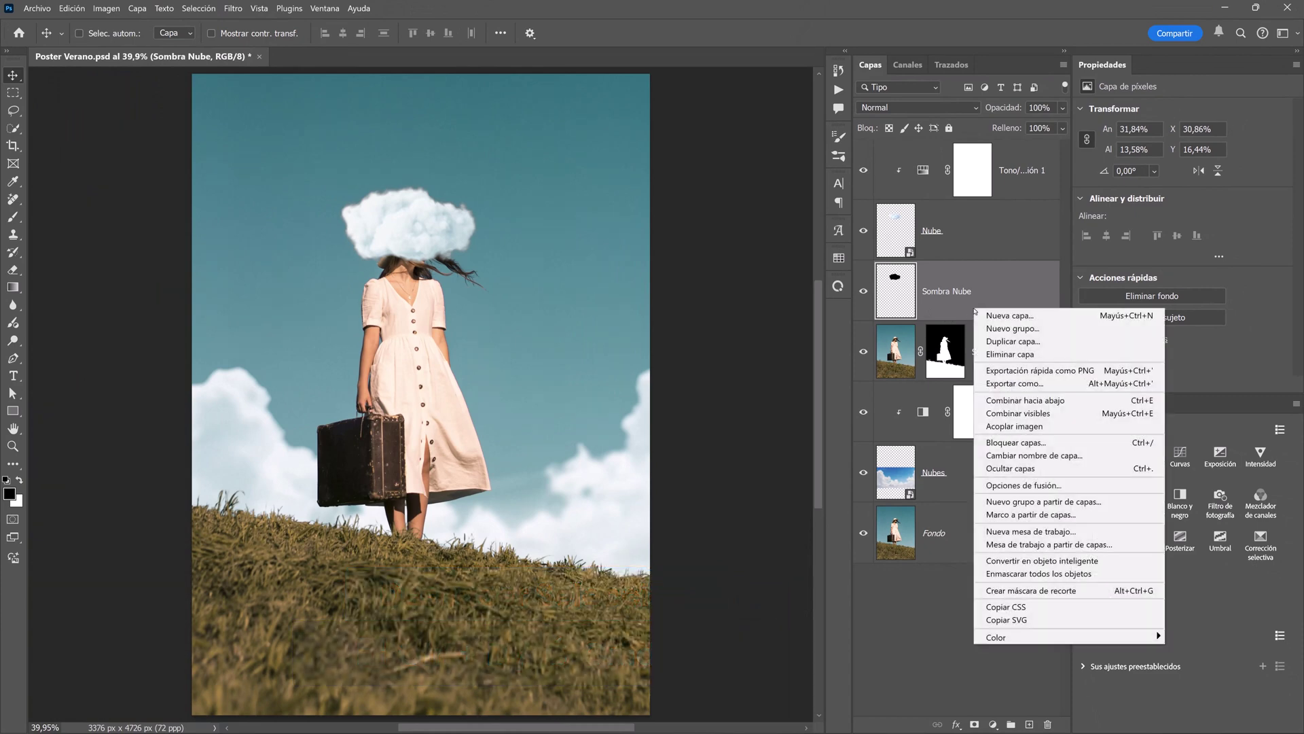
click(1093, 595)
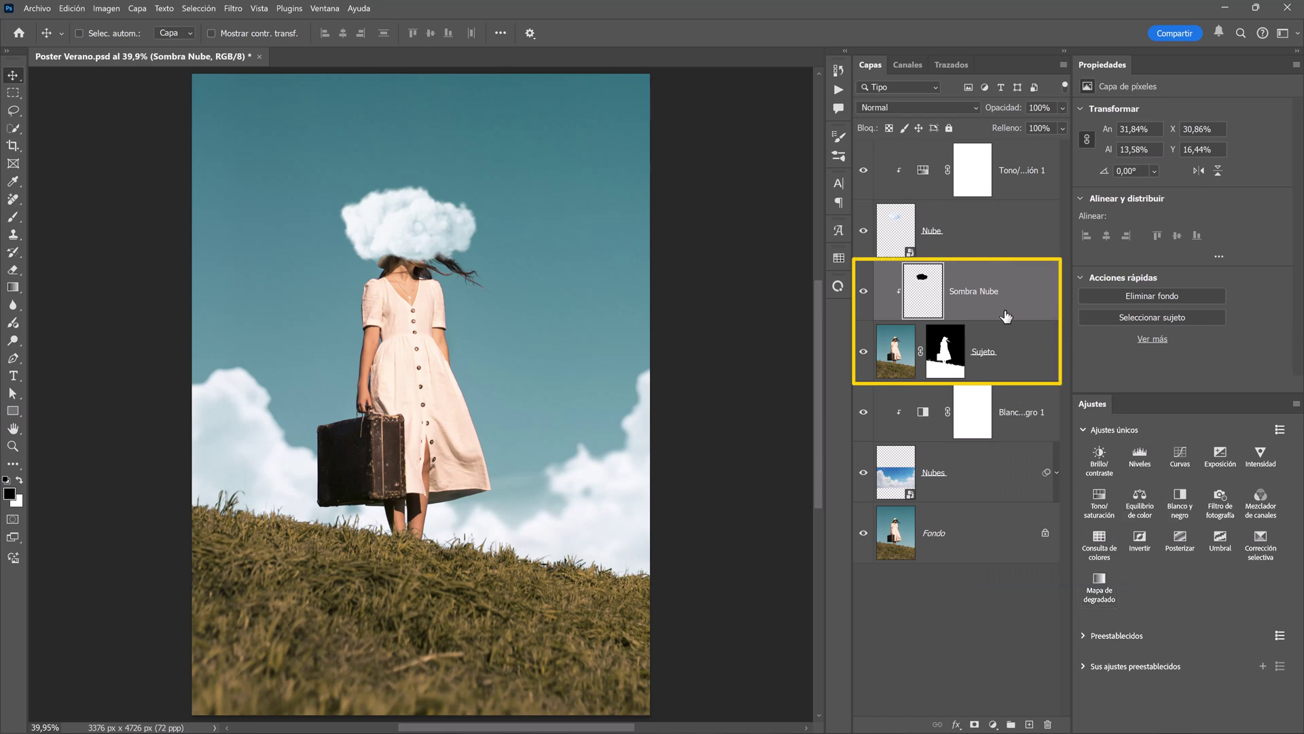
key(shift+Down)
key(shift+Down)
key(shift+Down)
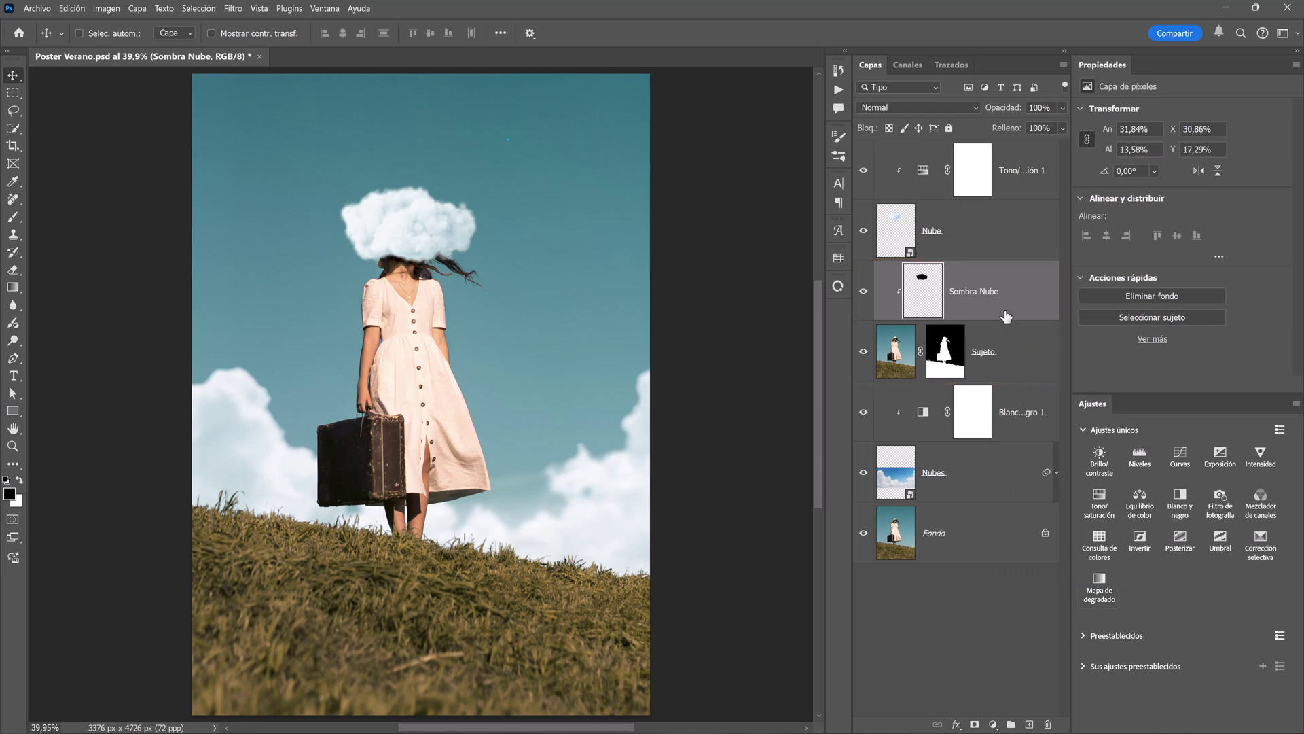
key(shift+Down)
key(shift+Down)
key(shift+Down)
key(shift+Down)
key(shift+Down)
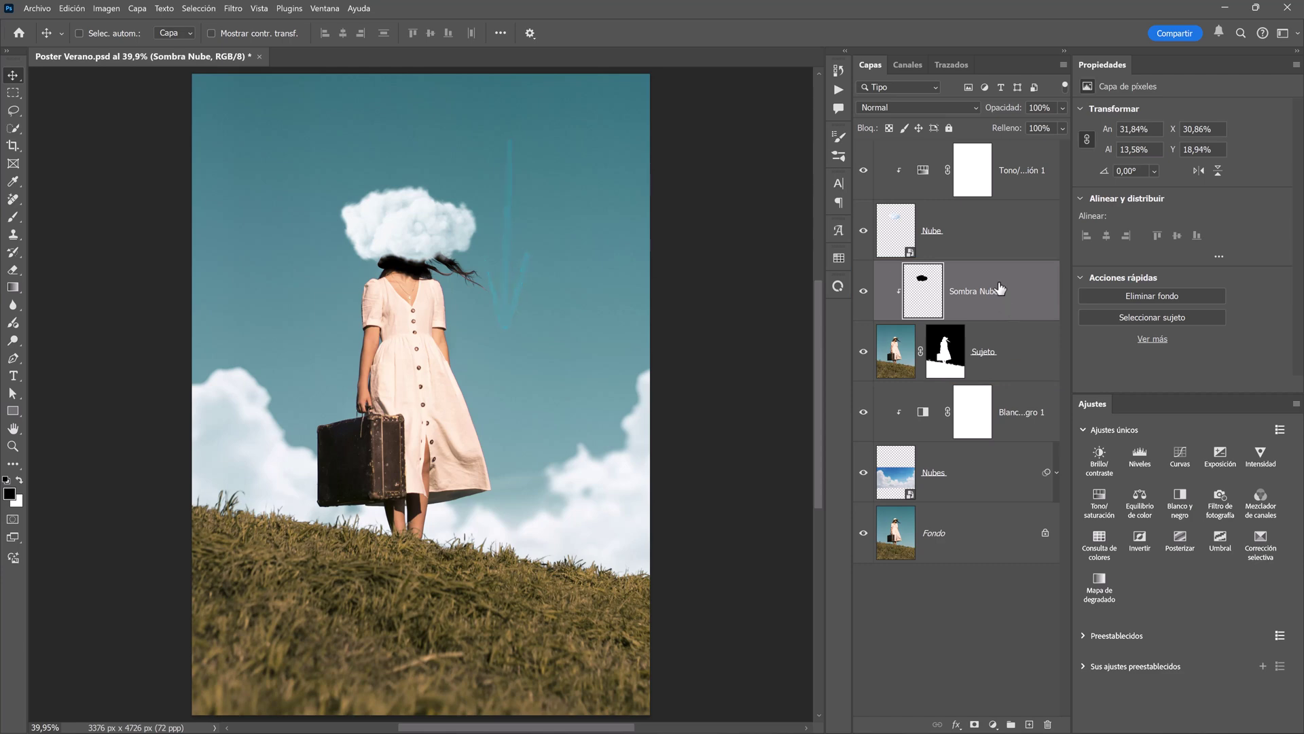
Set the cloud shadow to Multiplicar blending at 30% opacity and compare it on and off.
click(938, 108)
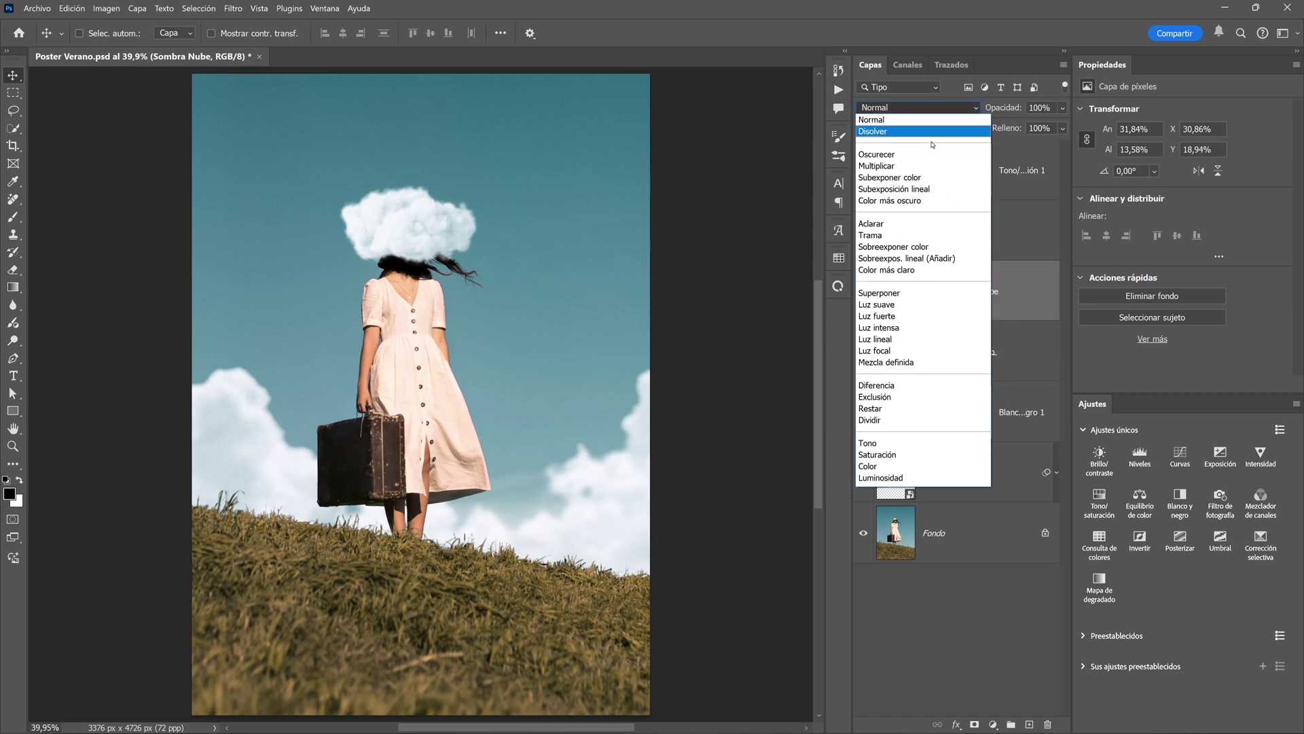
click(883, 166)
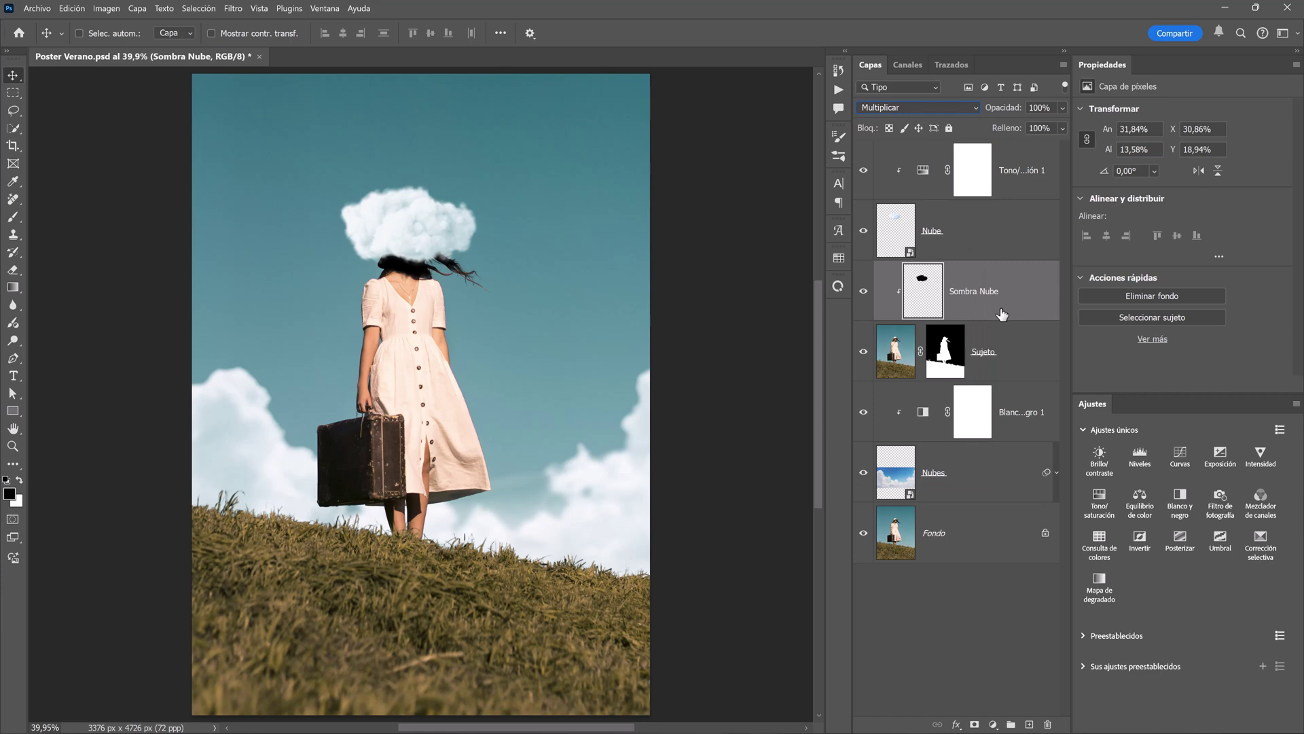
key(2)
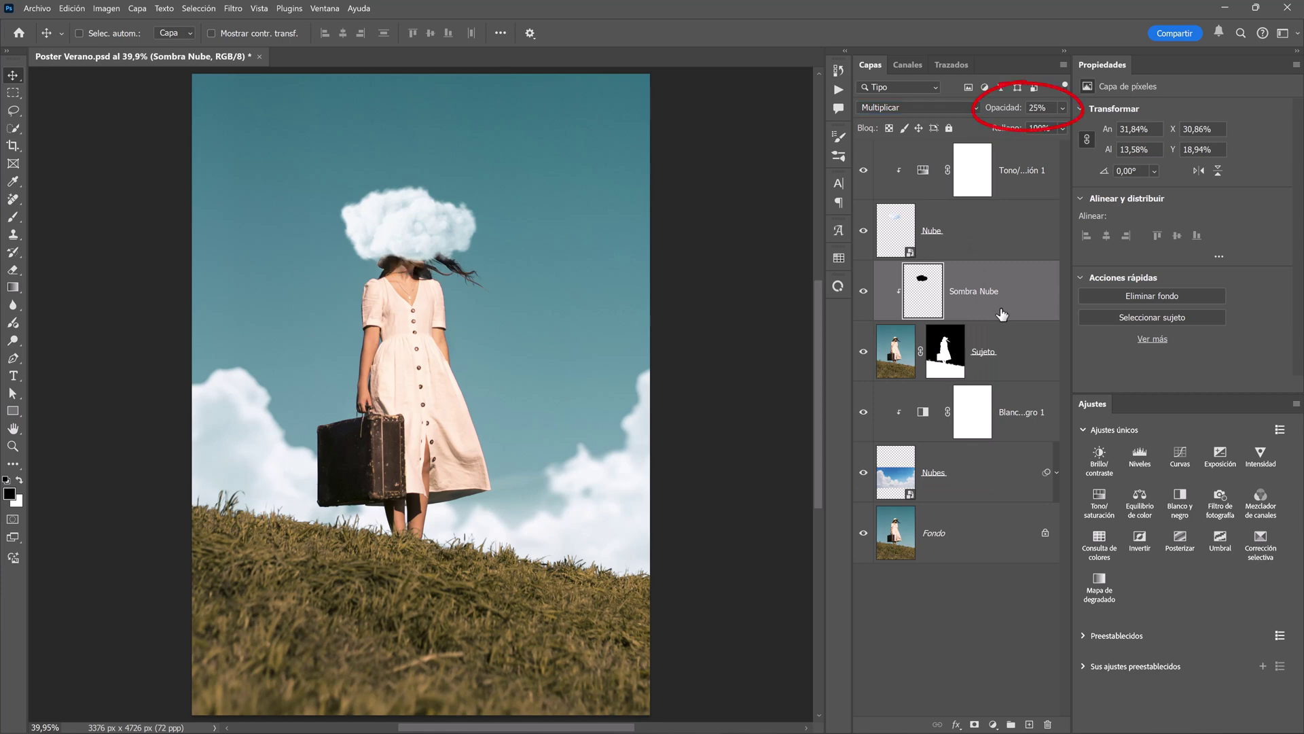
click(863, 292)
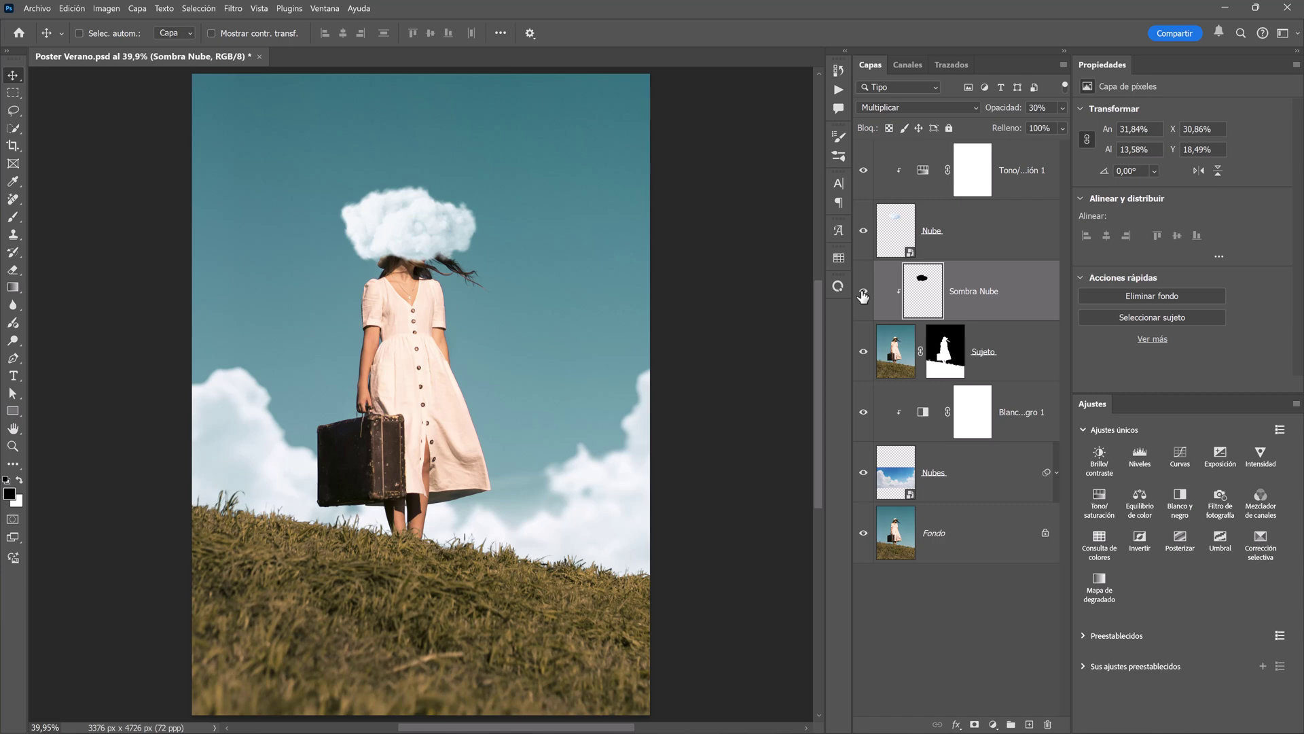
key(shift+alt+n)
click(1026, 406)
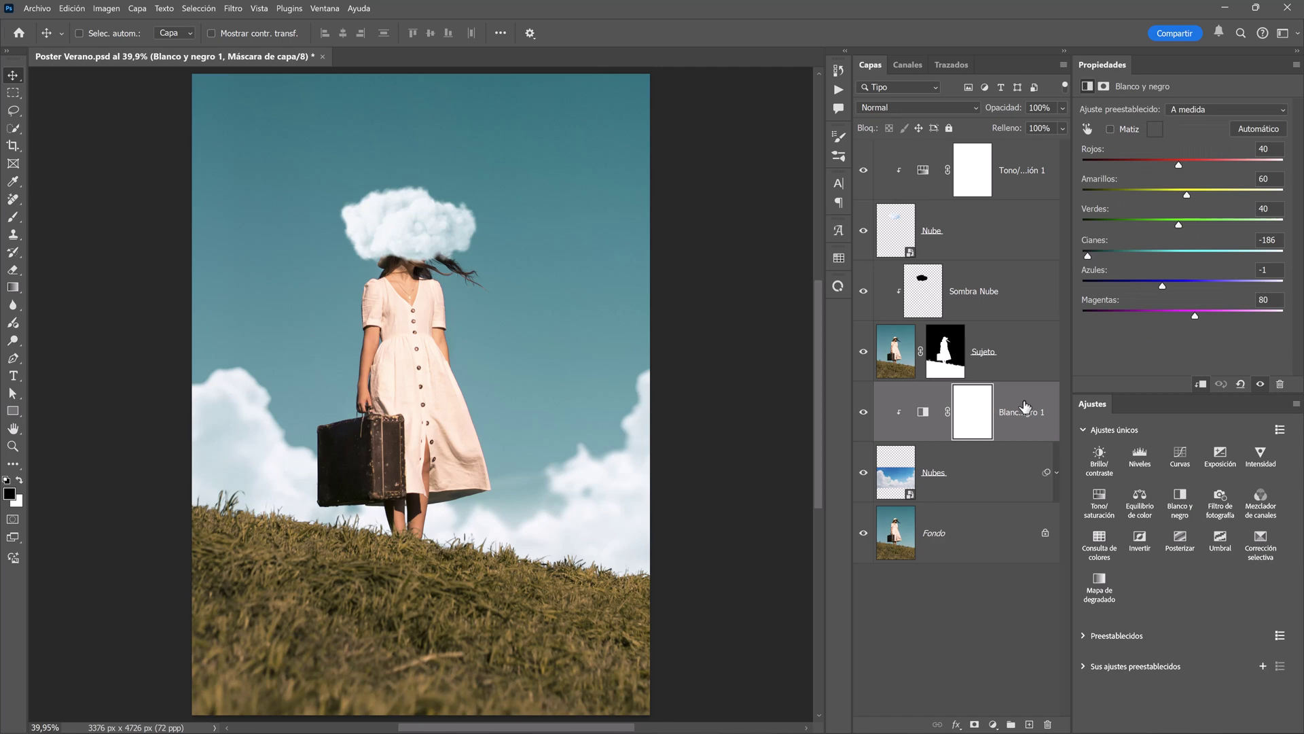
Place Birds.png as an embedded image enlarged to about 450%.
click(36, 8)
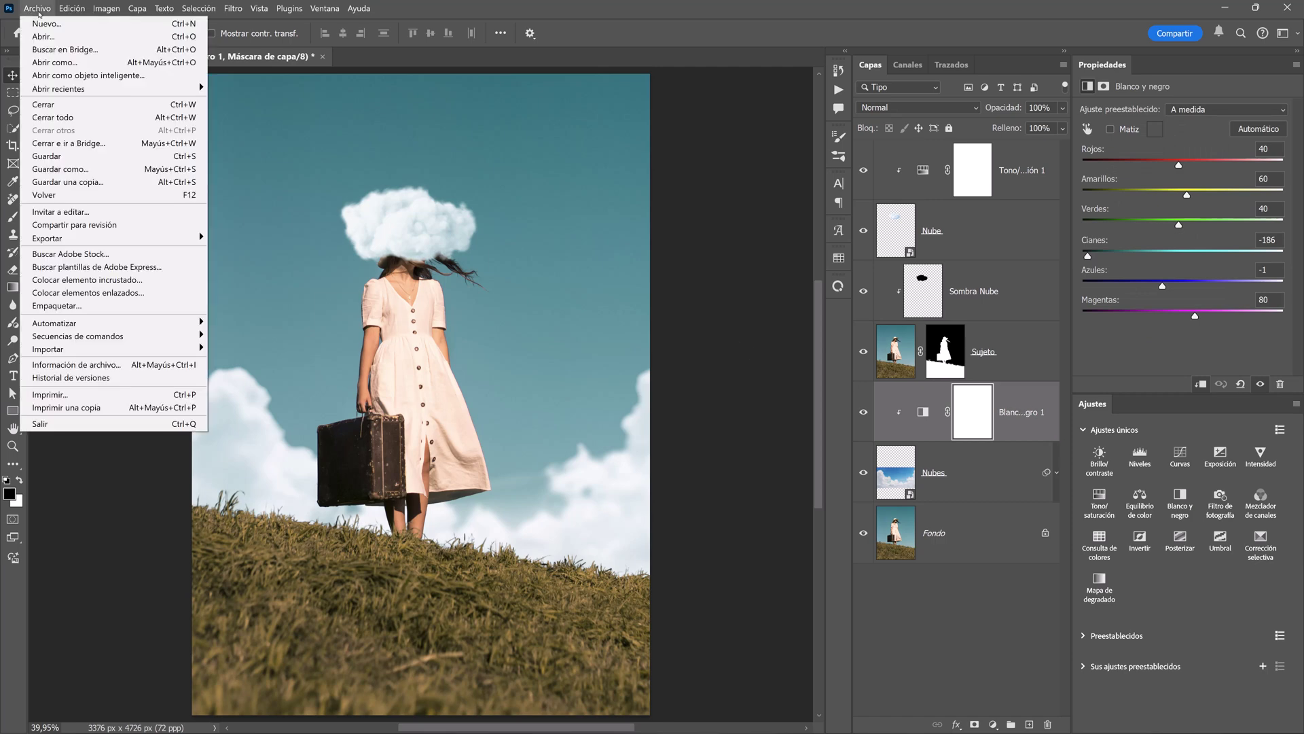
click(139, 280)
click(133, 115)
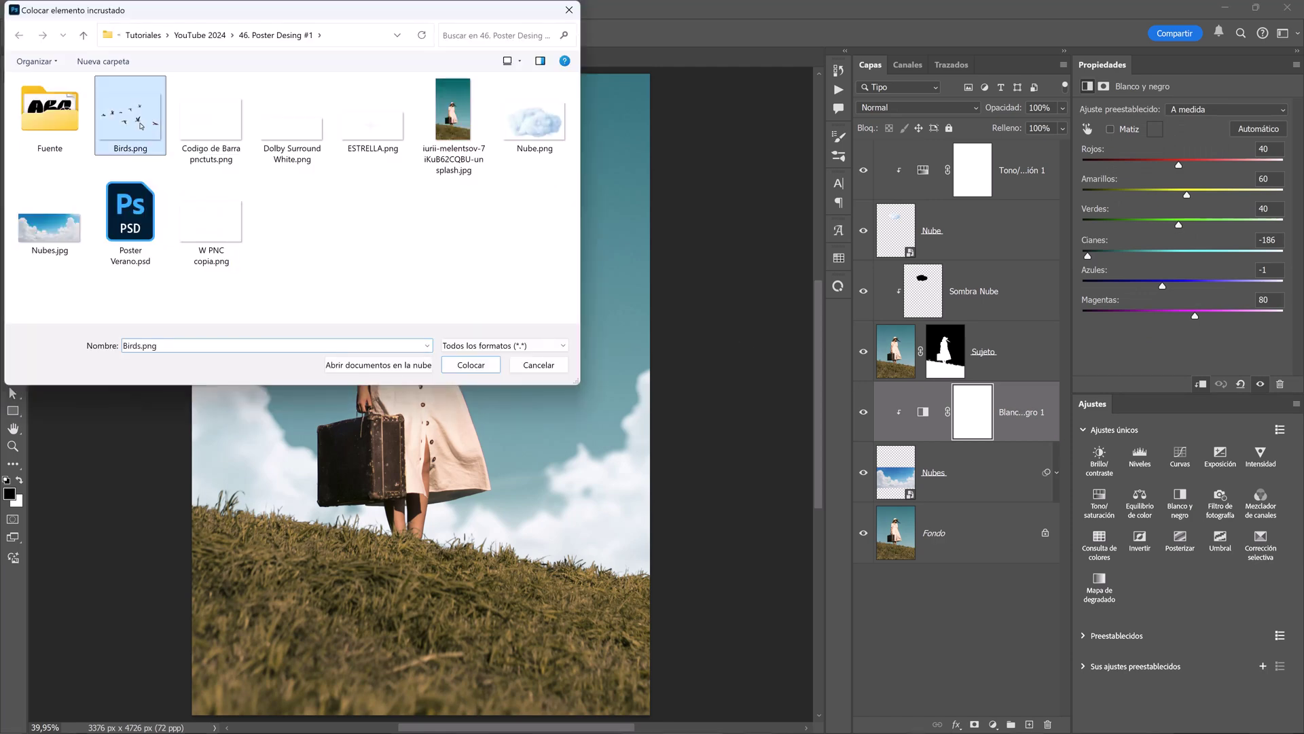
click(450, 366)
drag(450, 367, 598, 237)
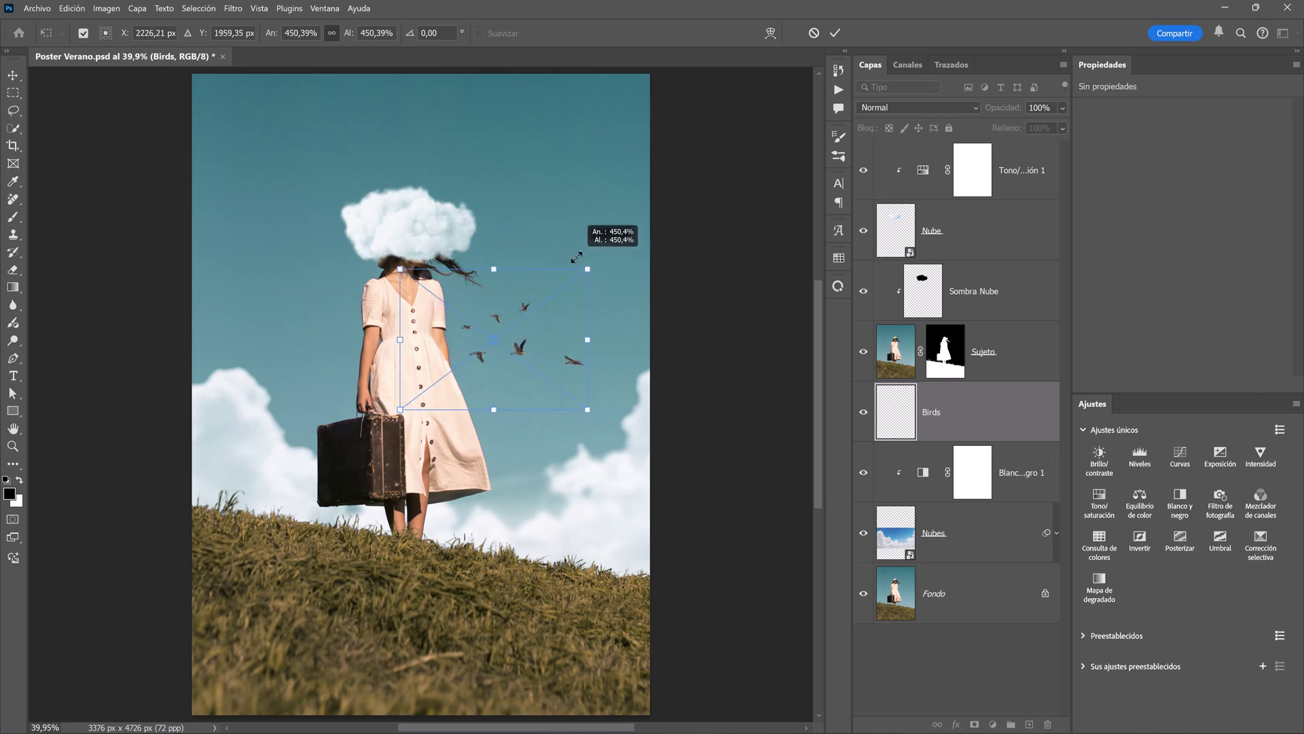
drag(526, 319, 557, 313)
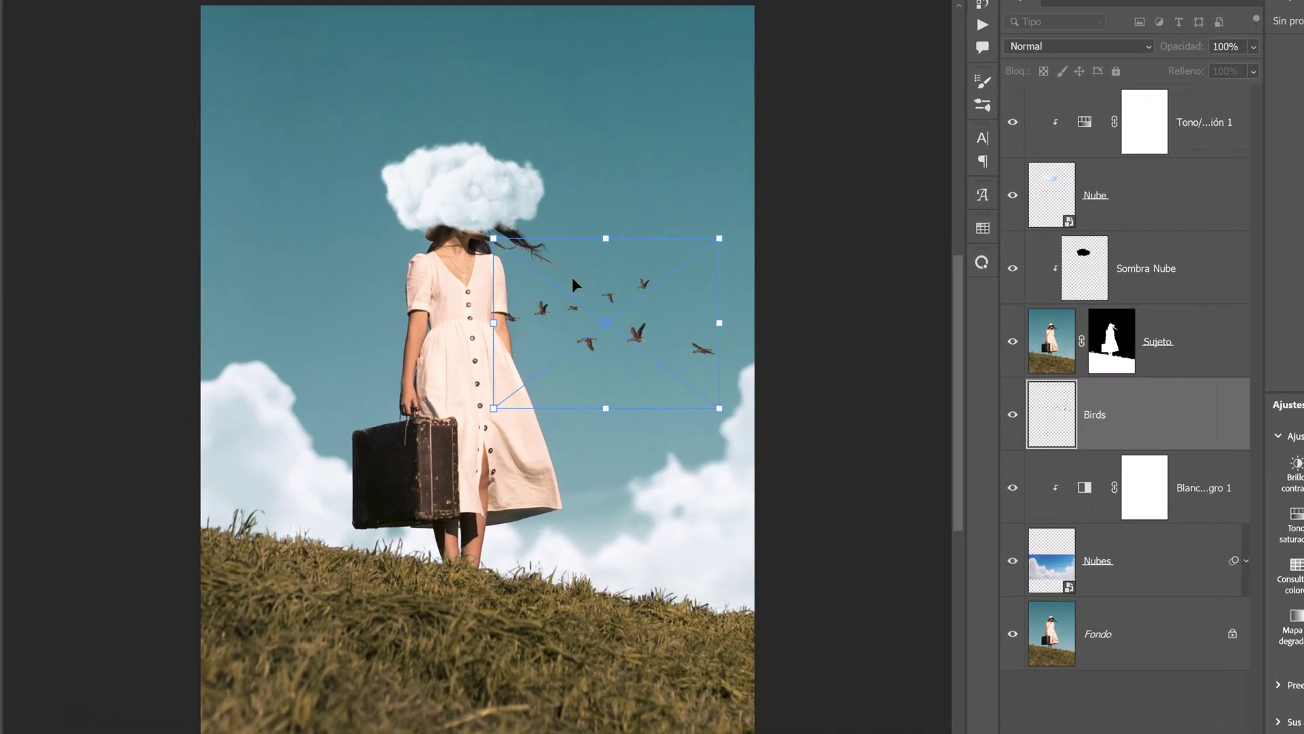
Flip the bird flock horizontally and move it into the sky beside the woman.
right_click(502, 304)
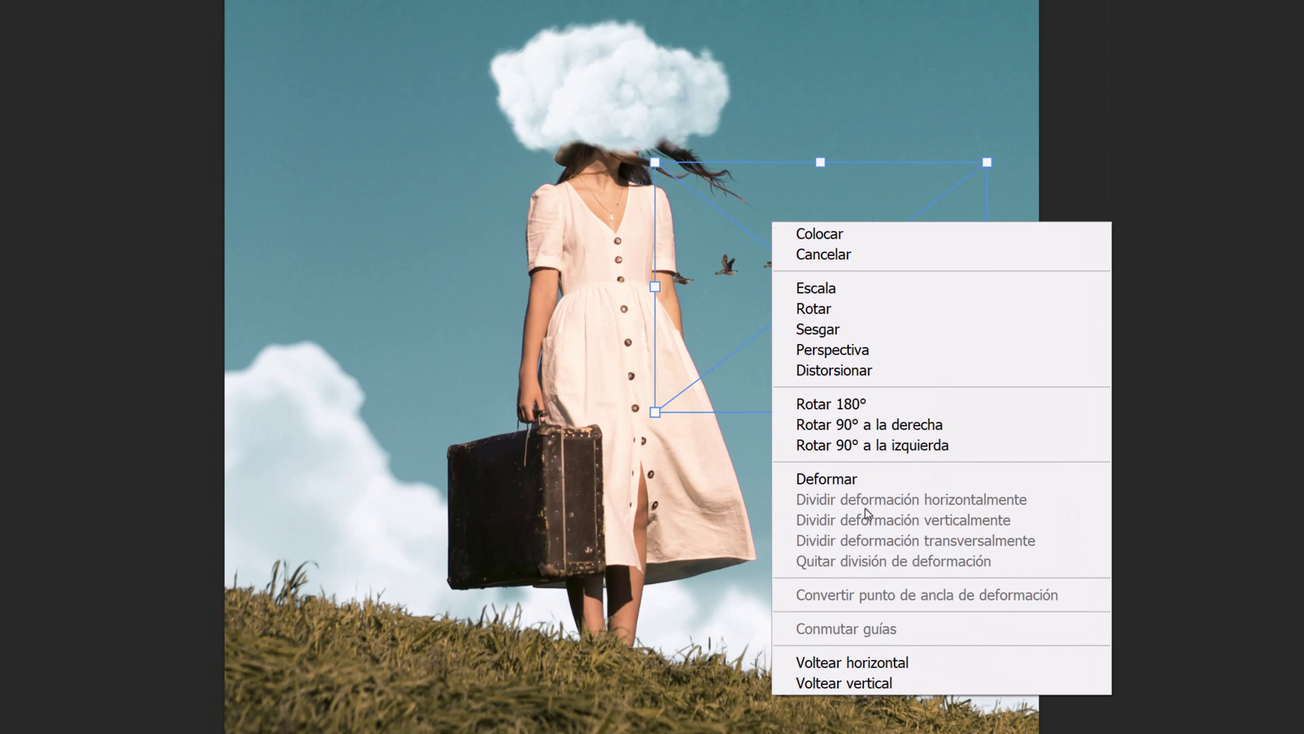
click(910, 664)
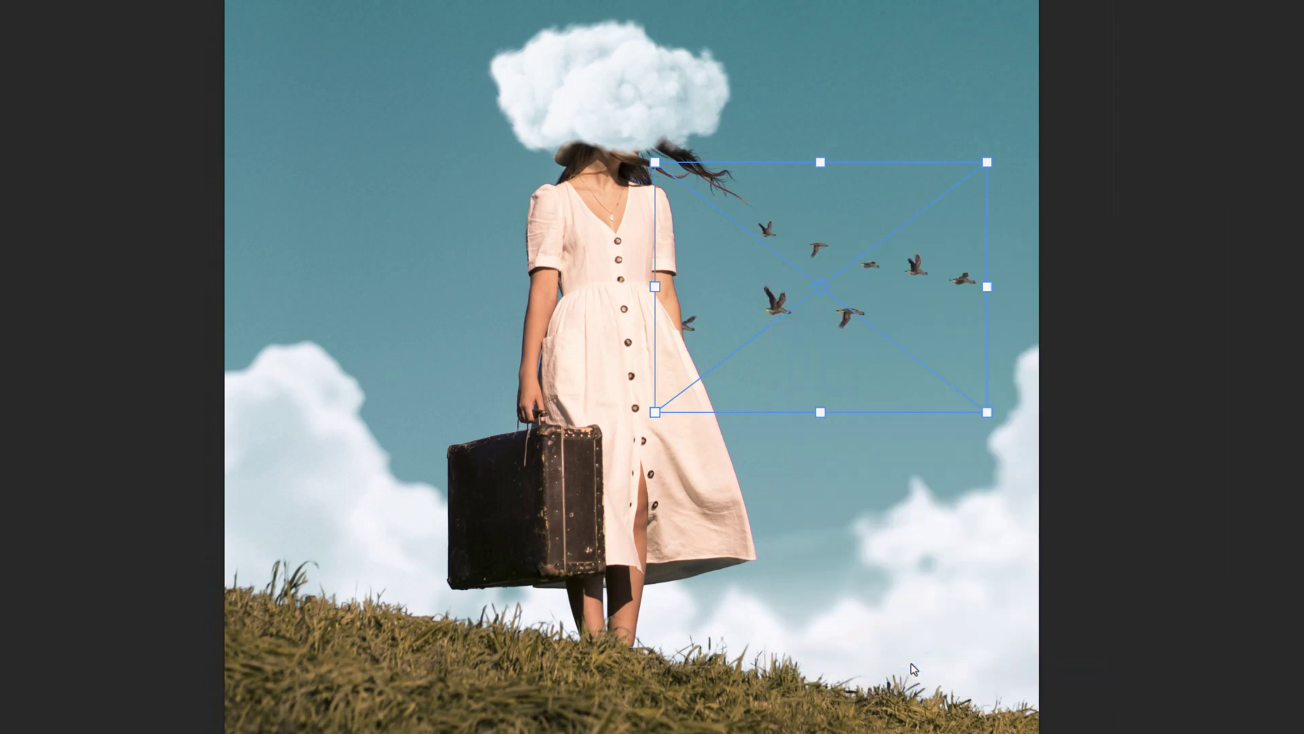
drag(874, 328, 886, 329)
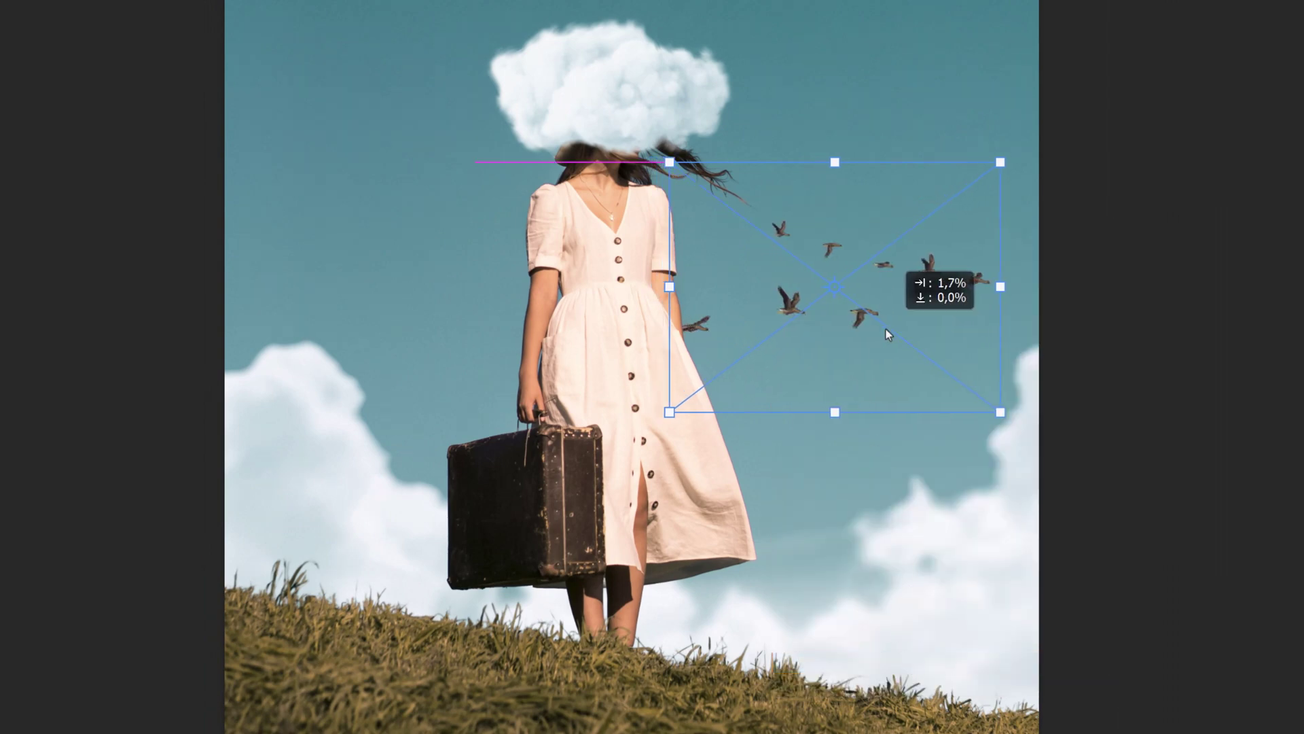
key(Return)
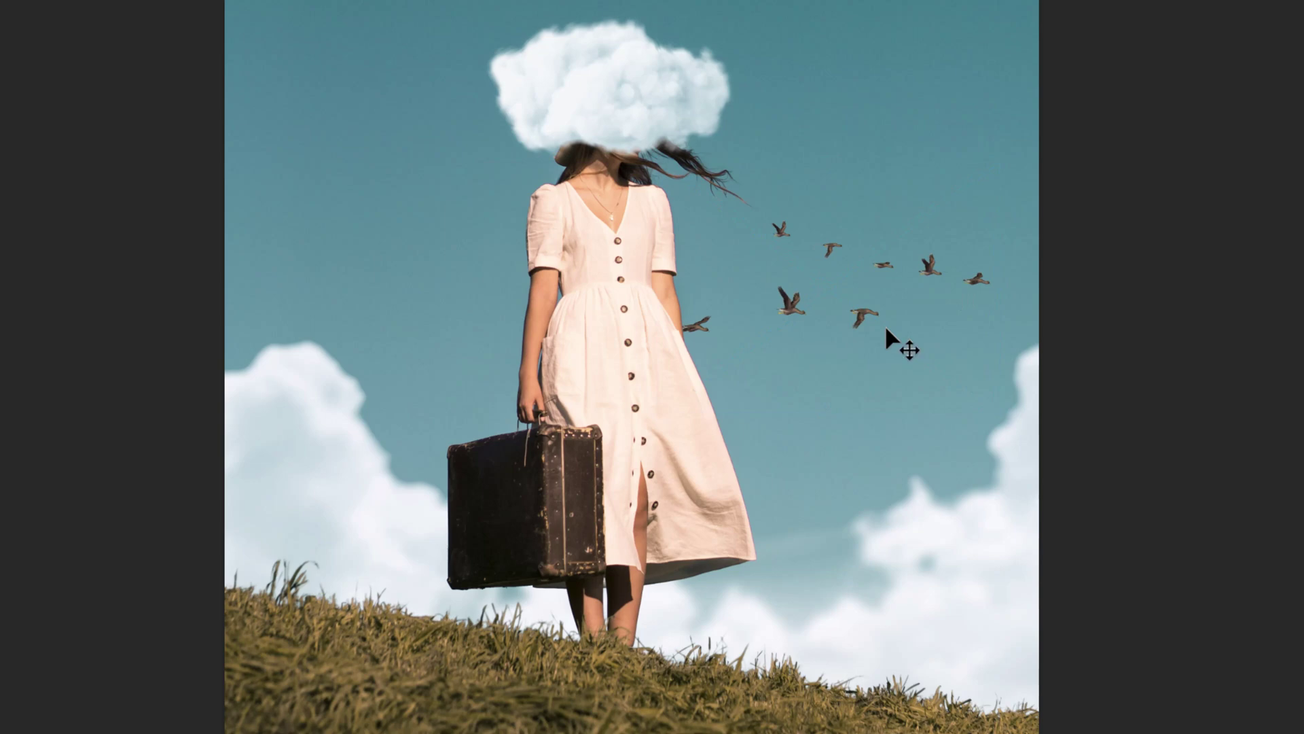
drag(845, 329, 851, 345)
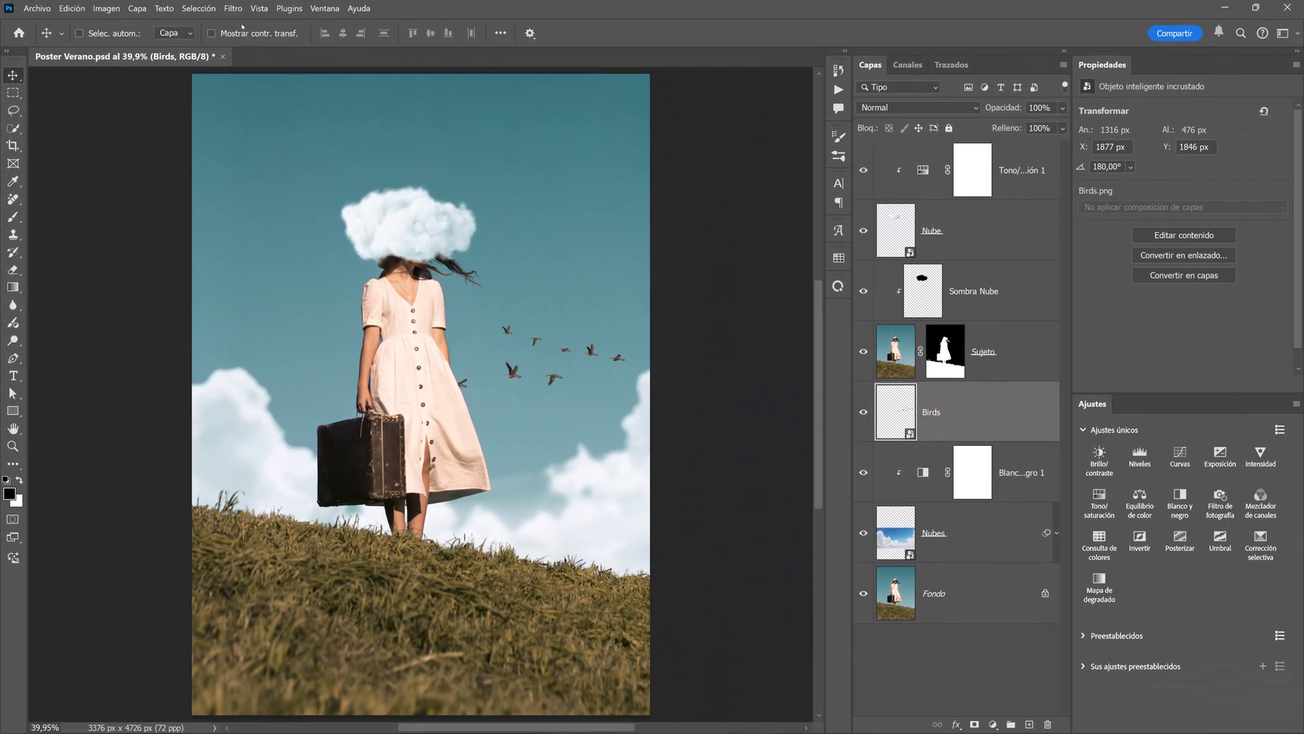
Apply an 18 px motion blur at 0° angle to the Birds layer.
click(233, 8)
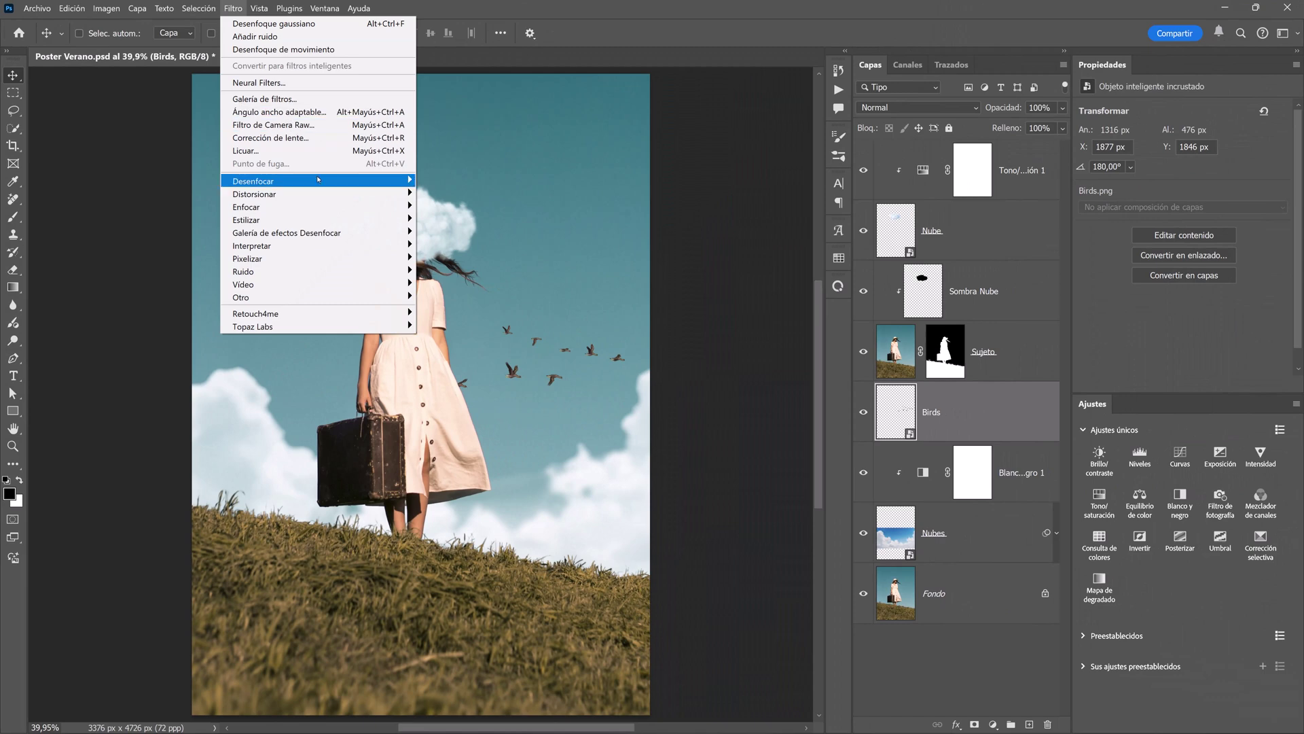
mouse_move(265, 181)
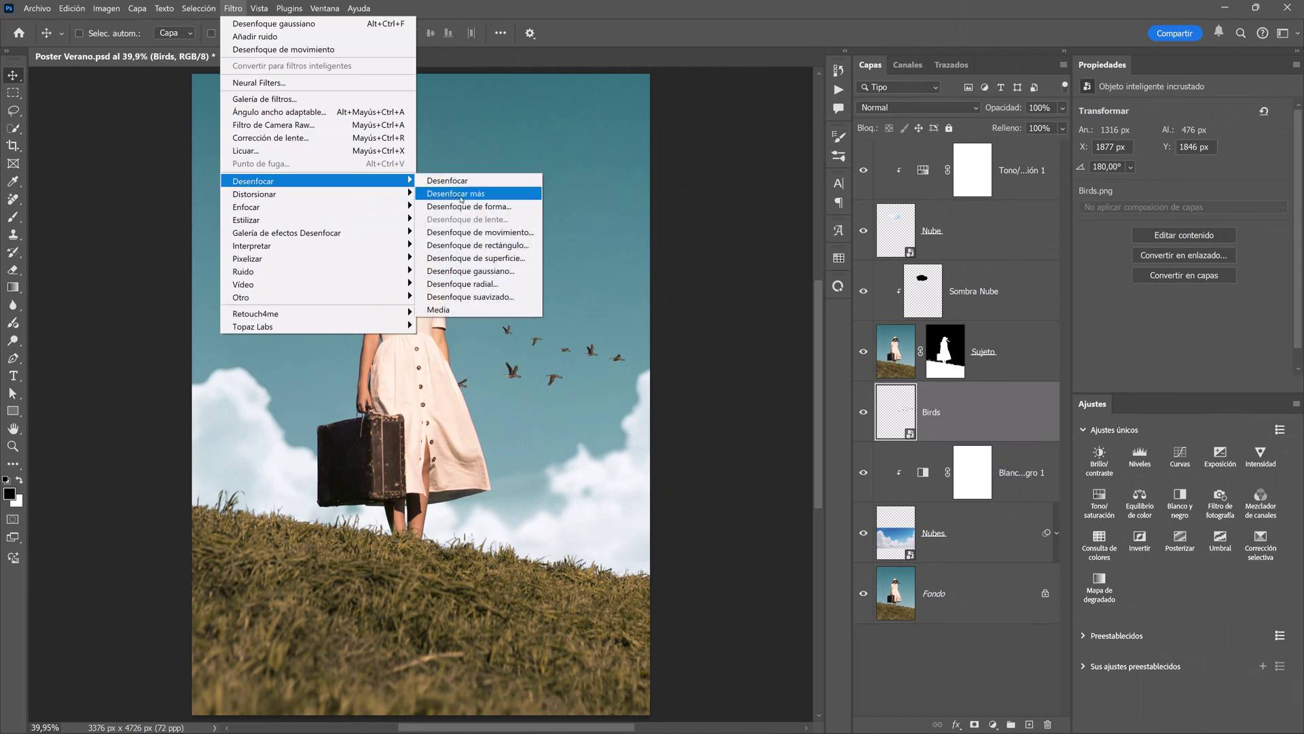
click(471, 232)
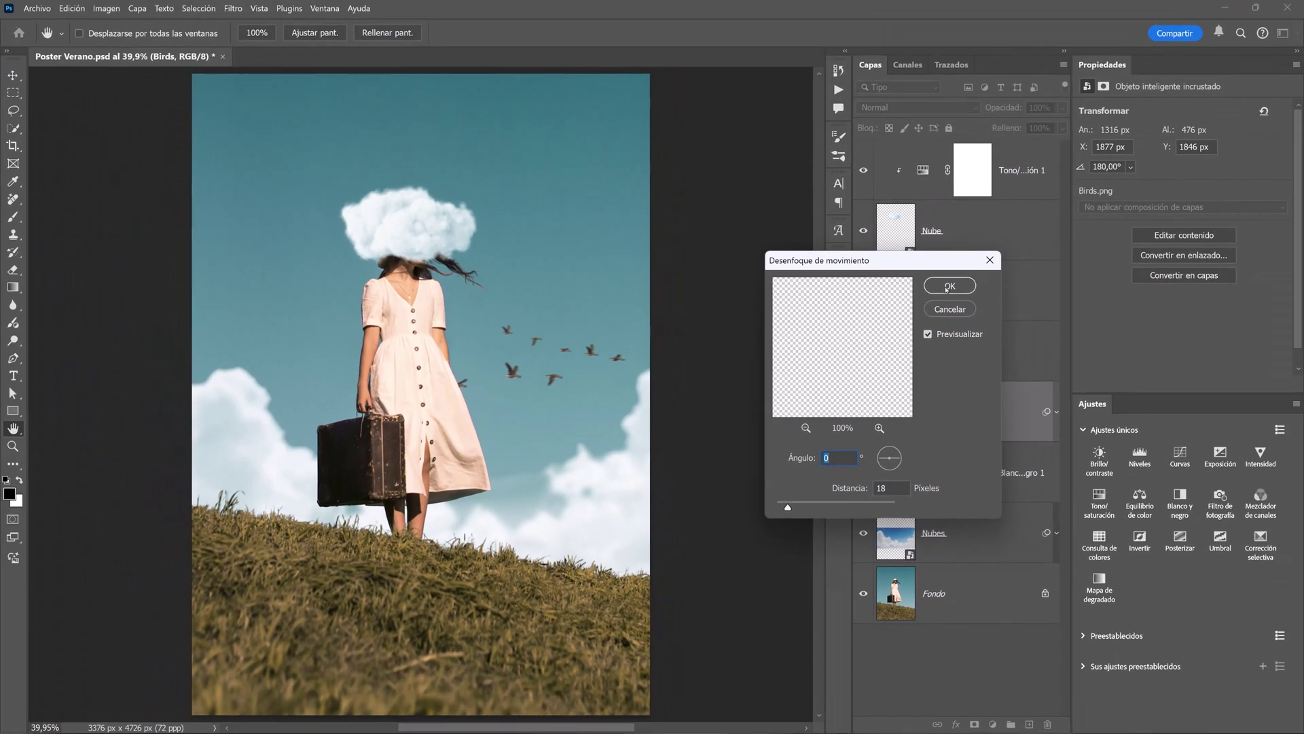
click(949, 286)
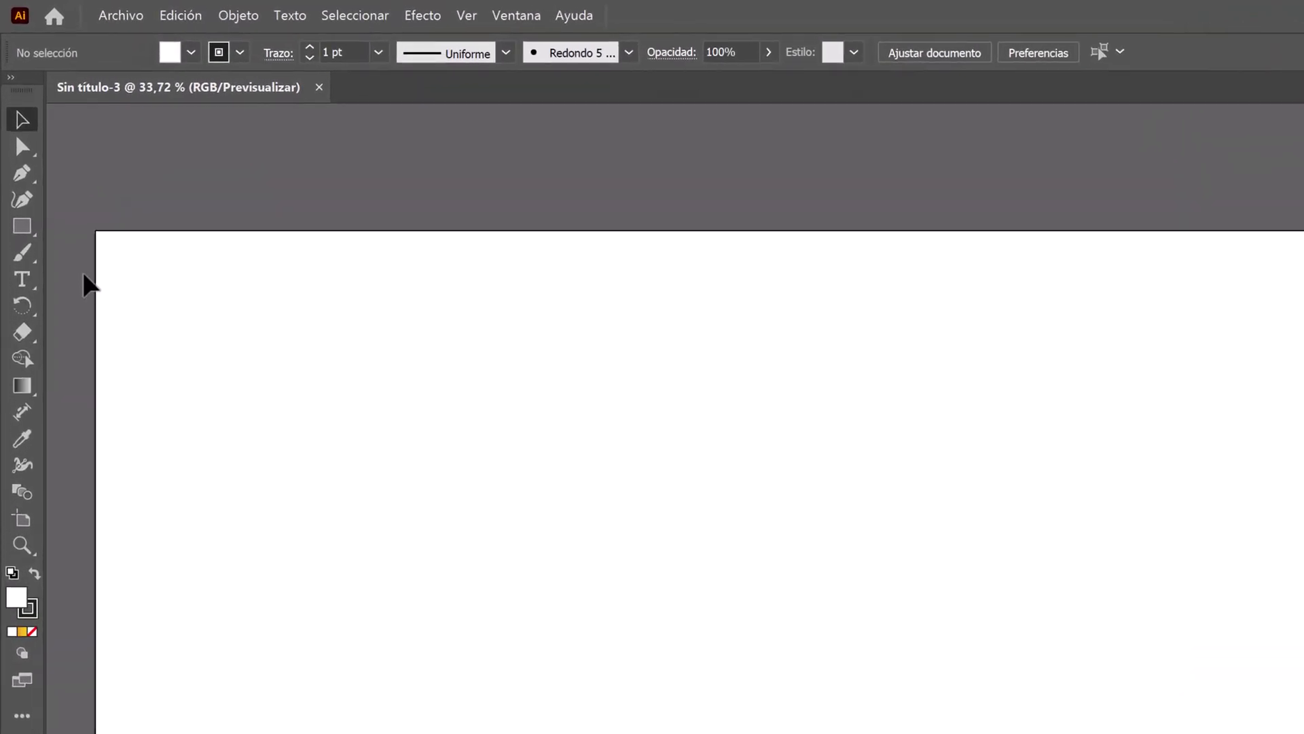
Pick the Type tool with a black fill and no stroke.
click(22, 279)
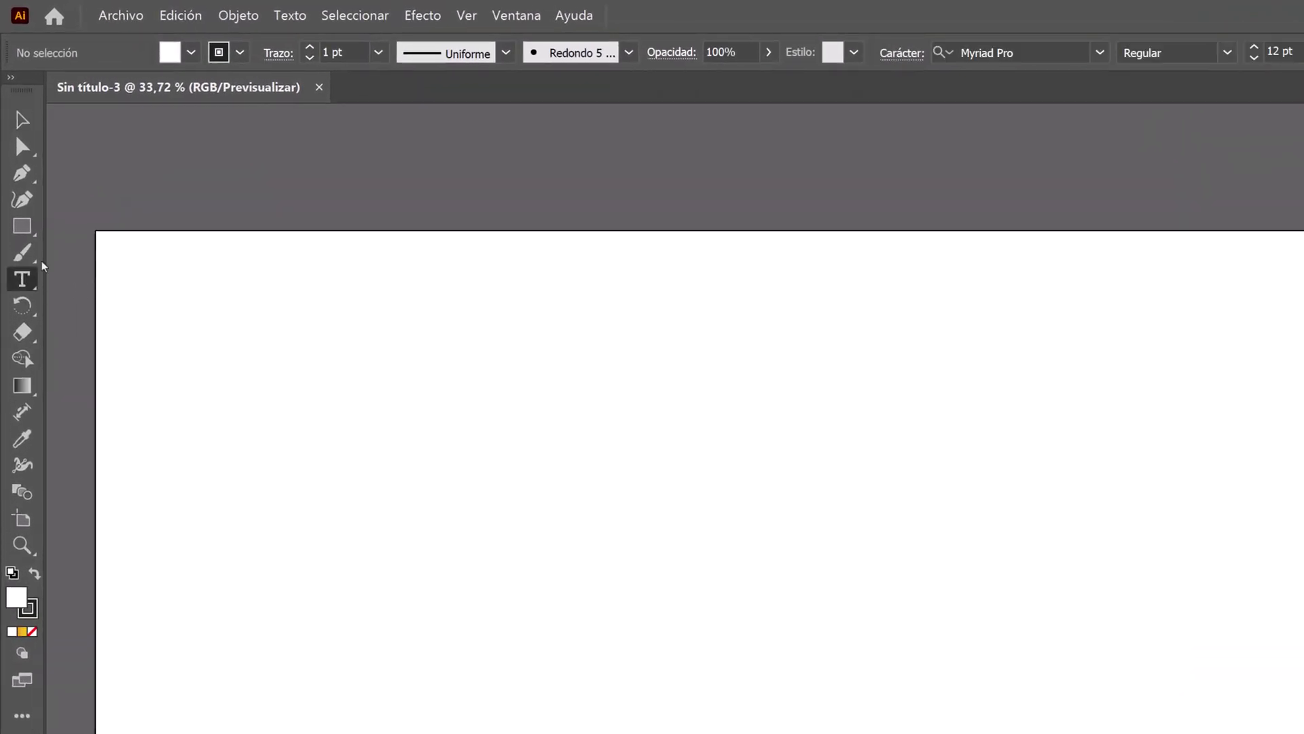
click(184, 54)
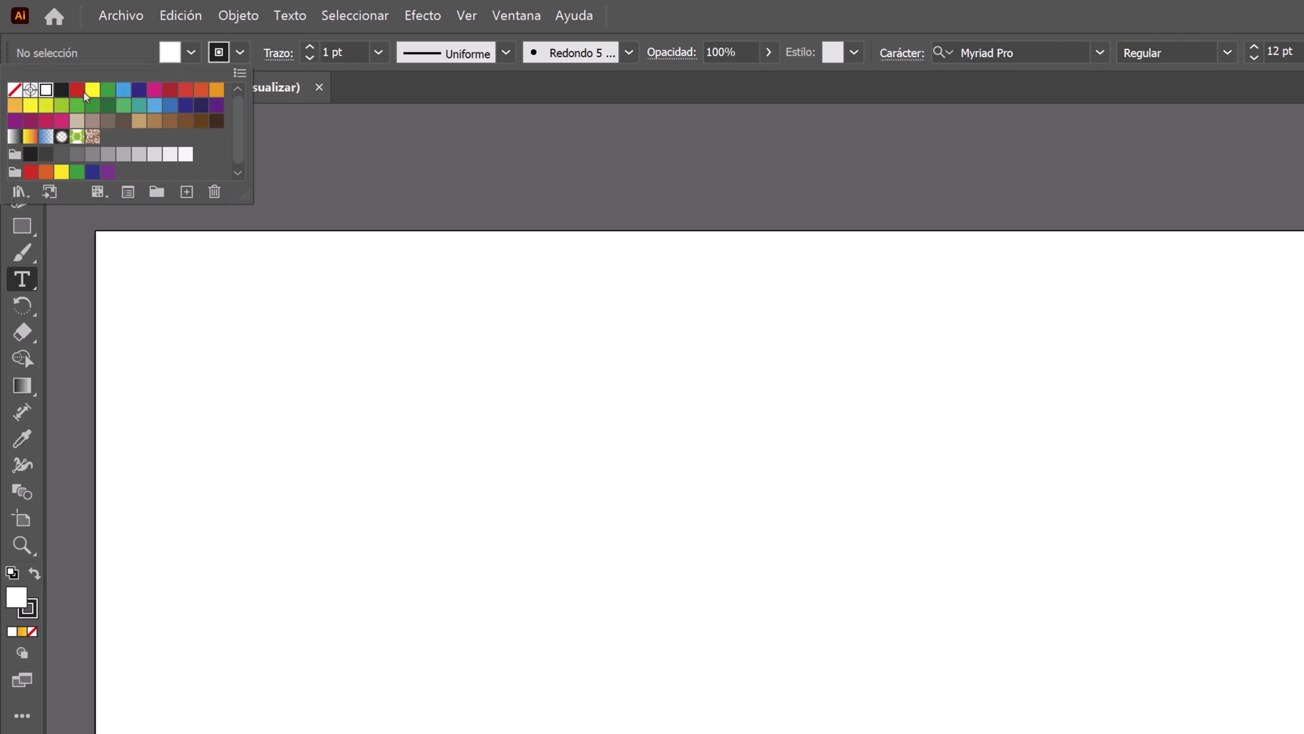
click(61, 90)
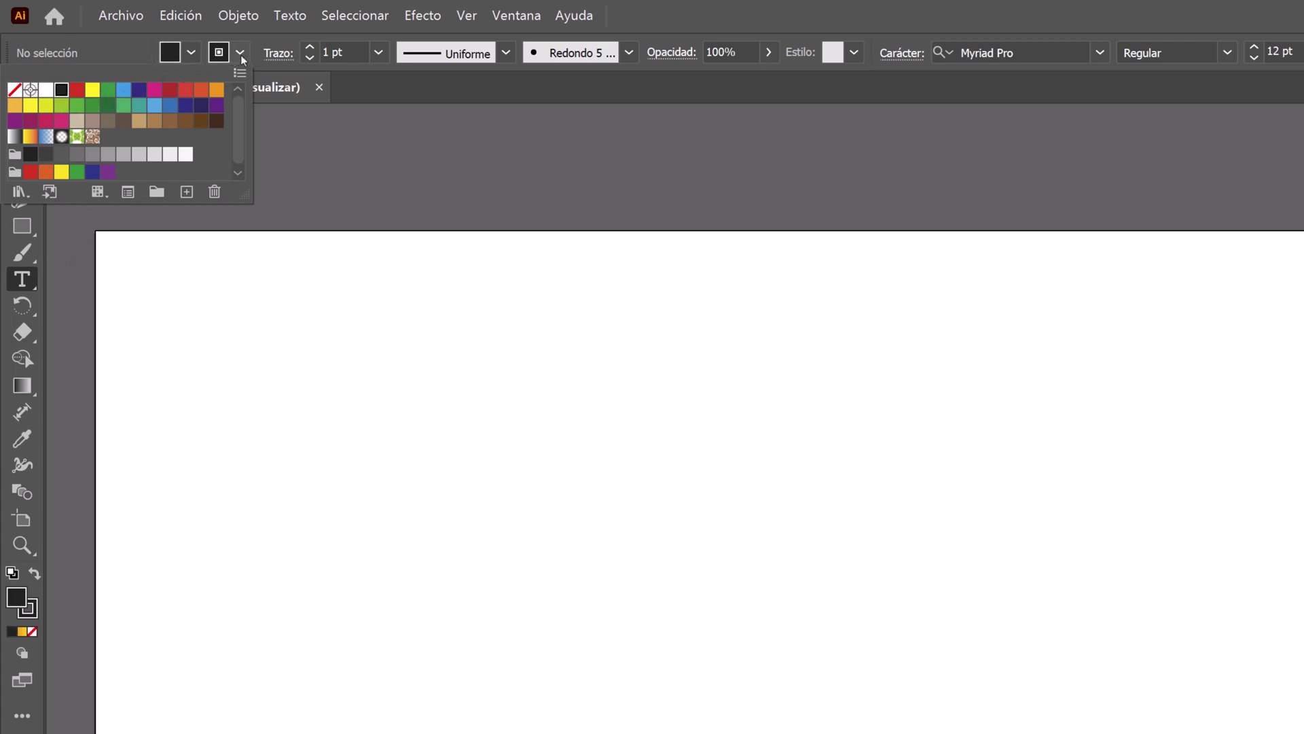
click(240, 55)
click(14, 89)
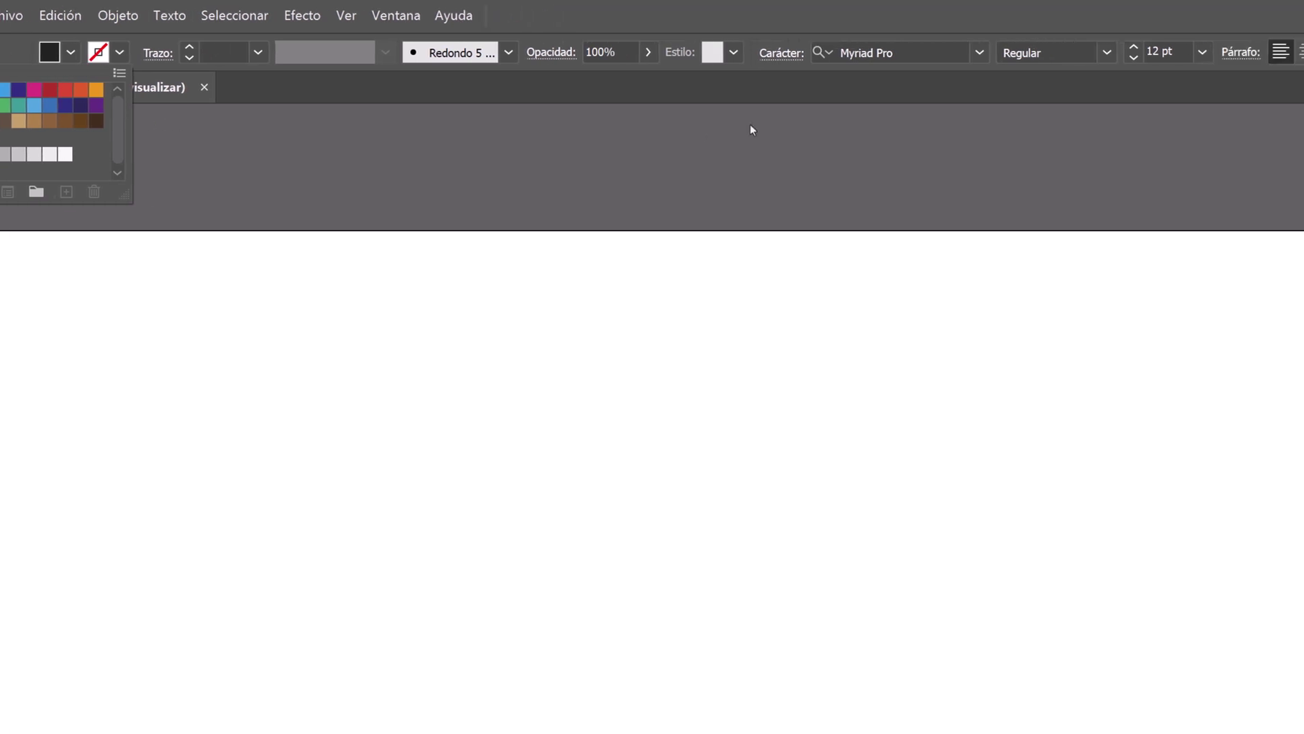
Set the type to Kelsi 1 fill, 500 pt, centre-aligned.
click(662, 54)
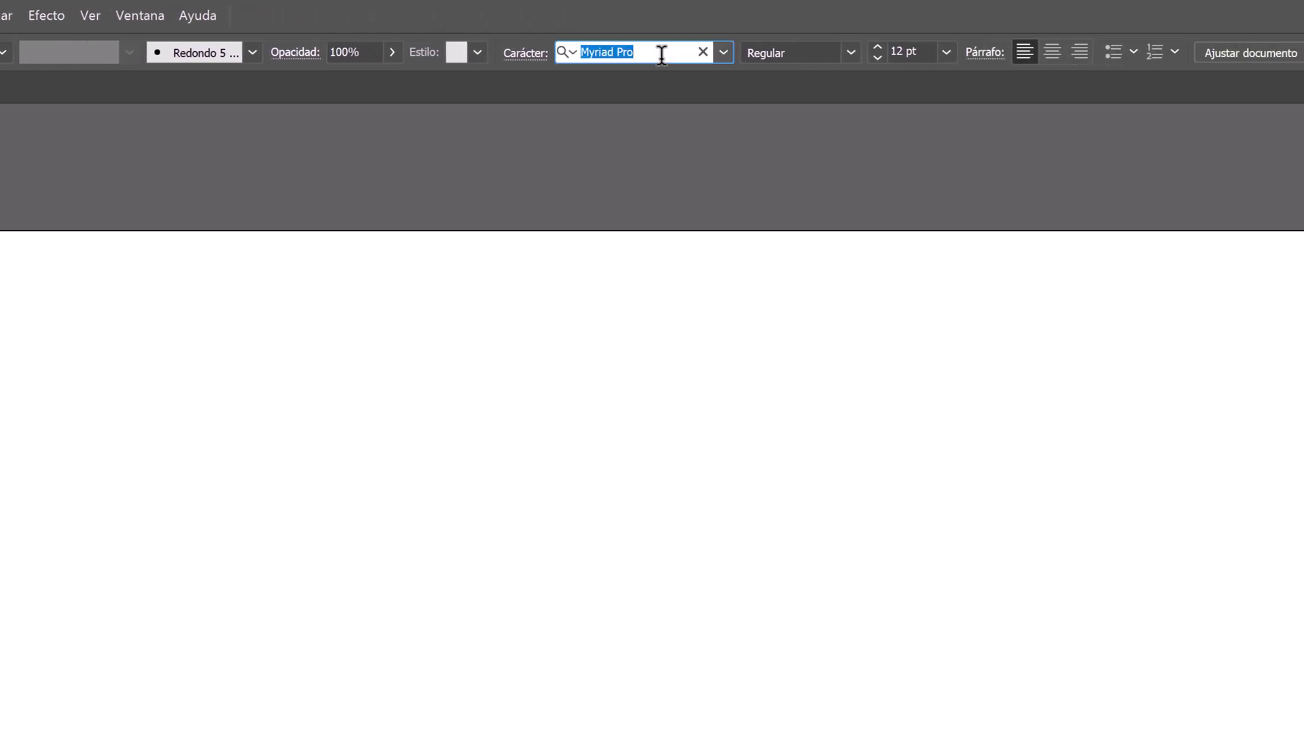
text(kel)
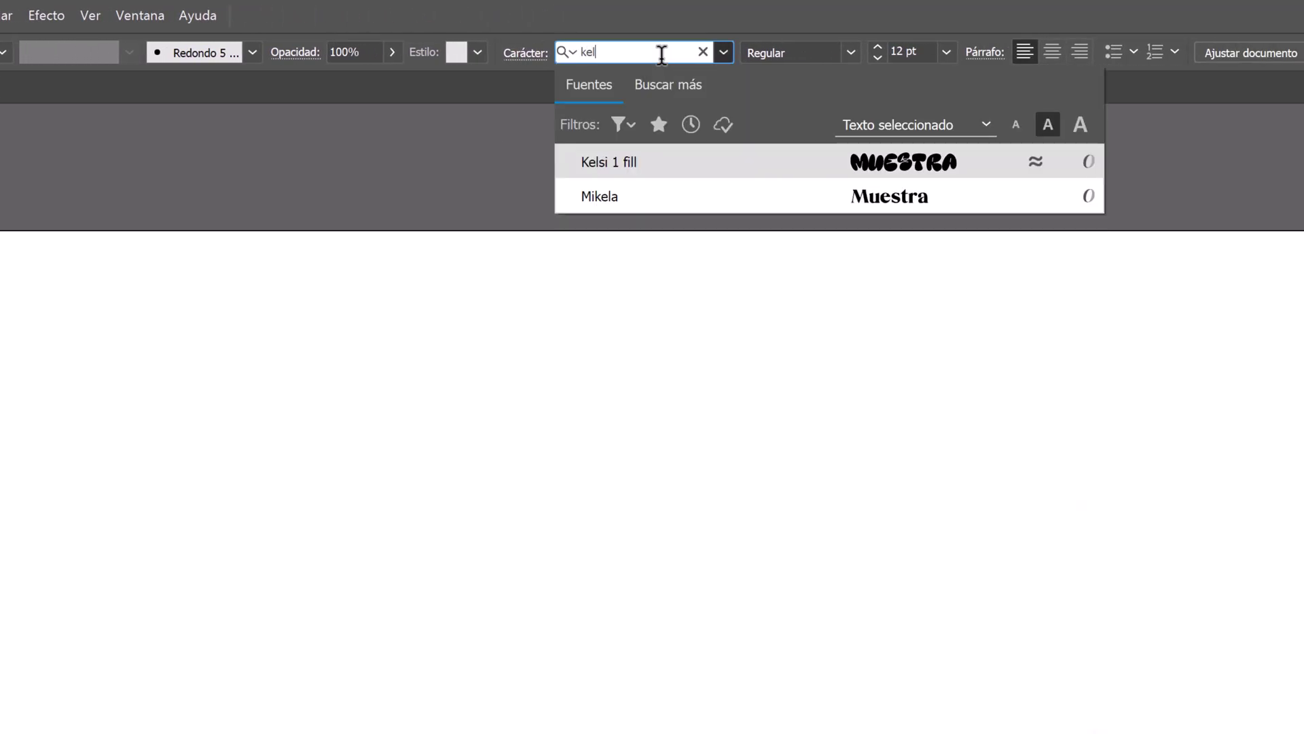
click(758, 169)
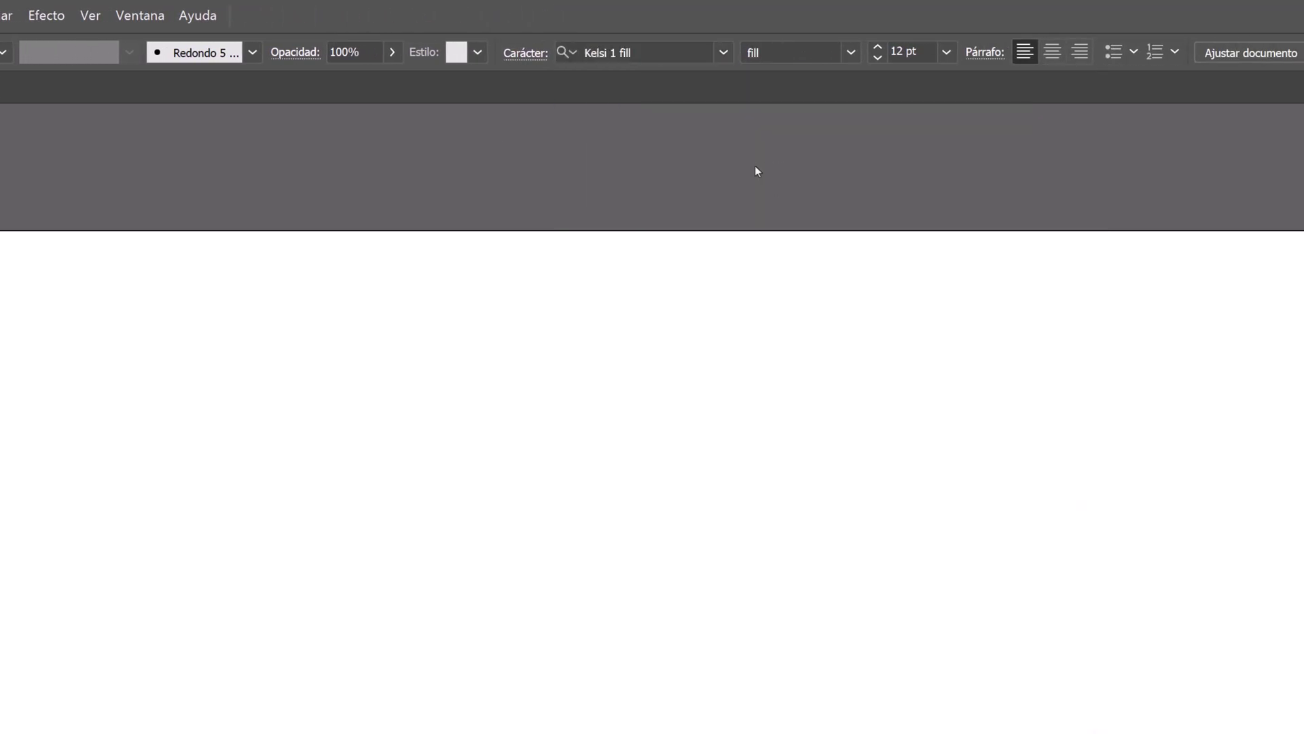
click(924, 50)
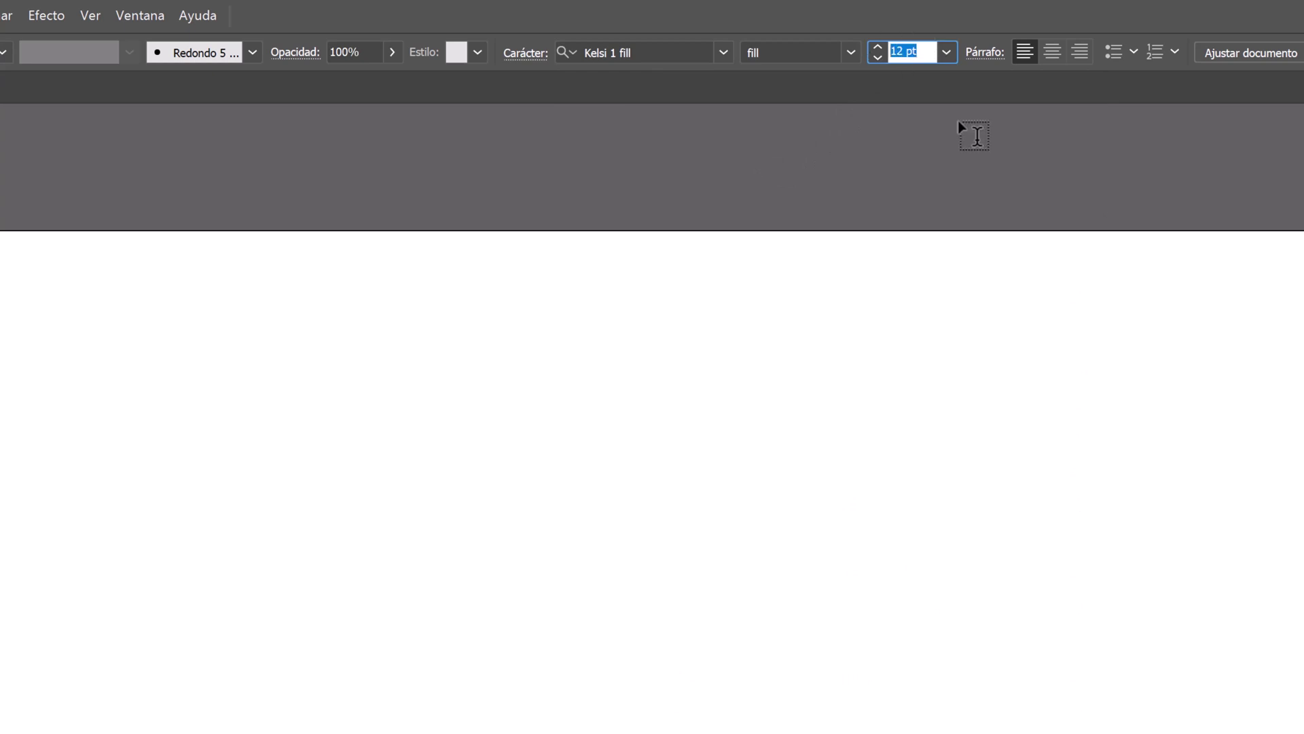
text(500)
key(Return)
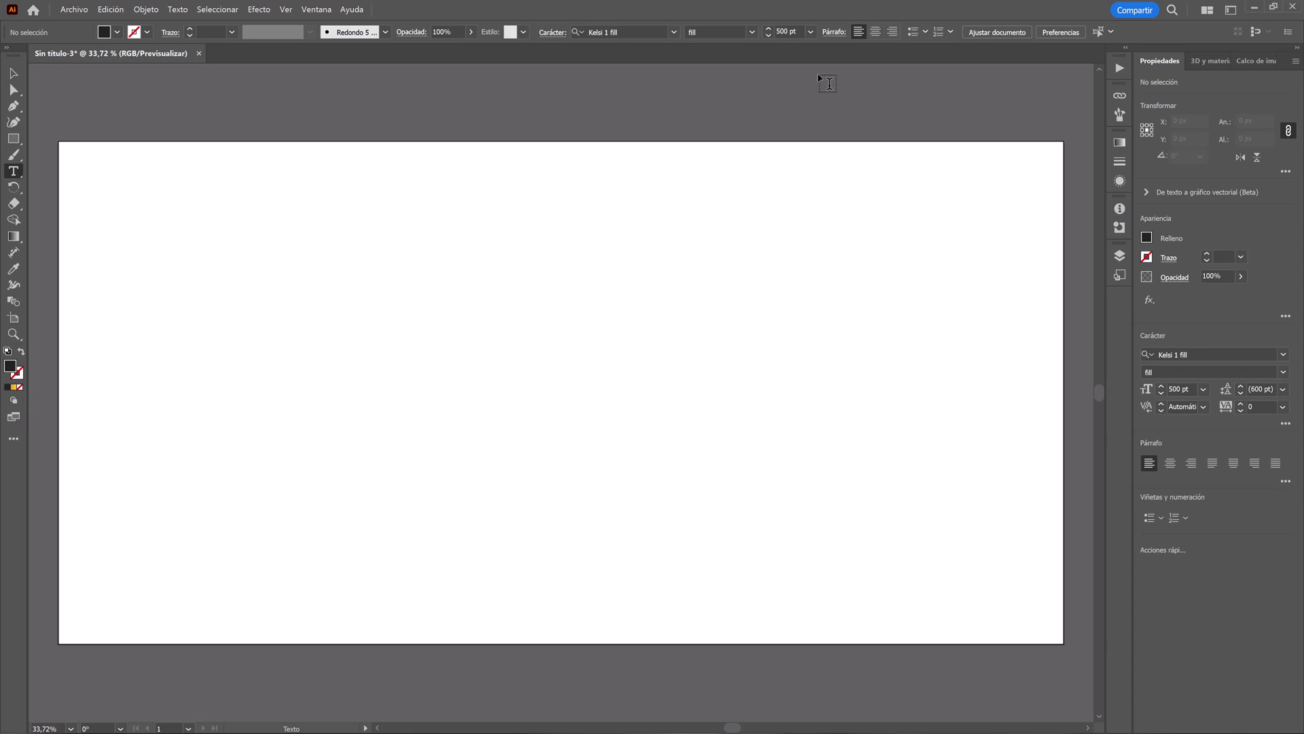
click(878, 35)
Type VERANO on the artboard and centre it horizontally.
click(535, 392)
text(VER)
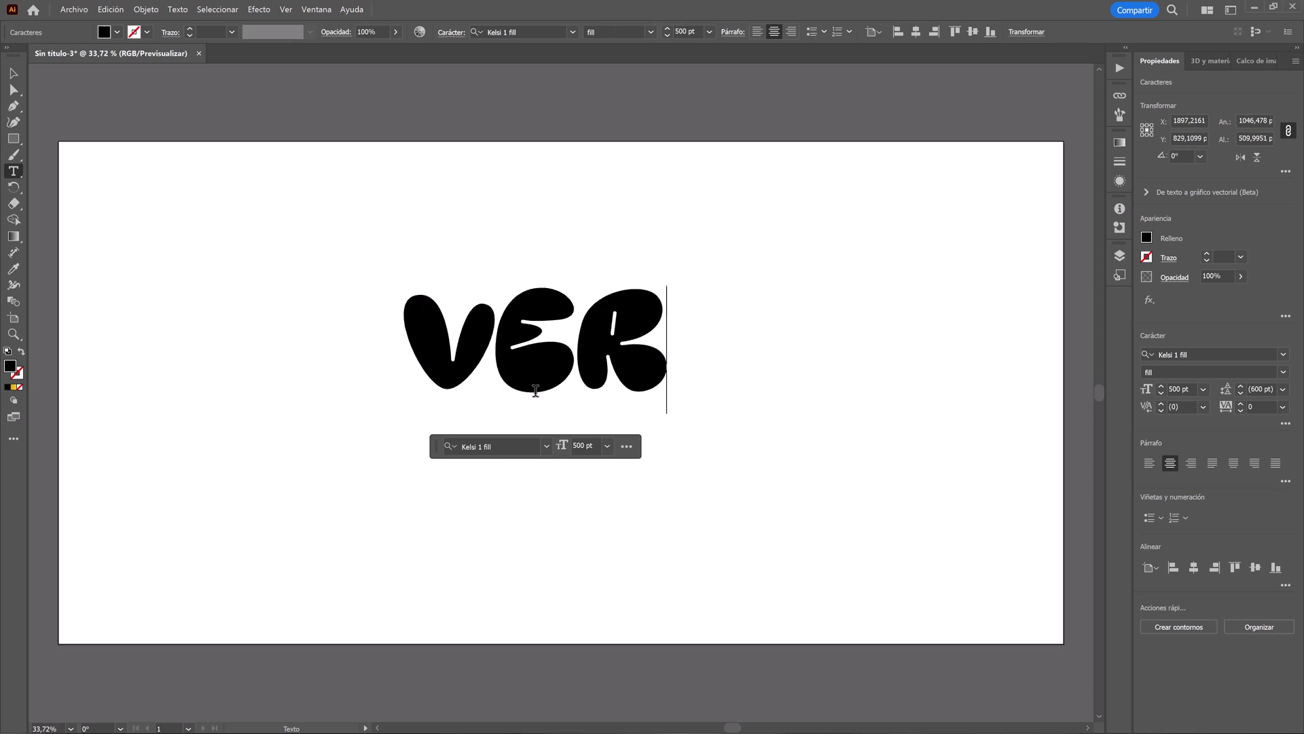
text(ANO)
click(14, 73)
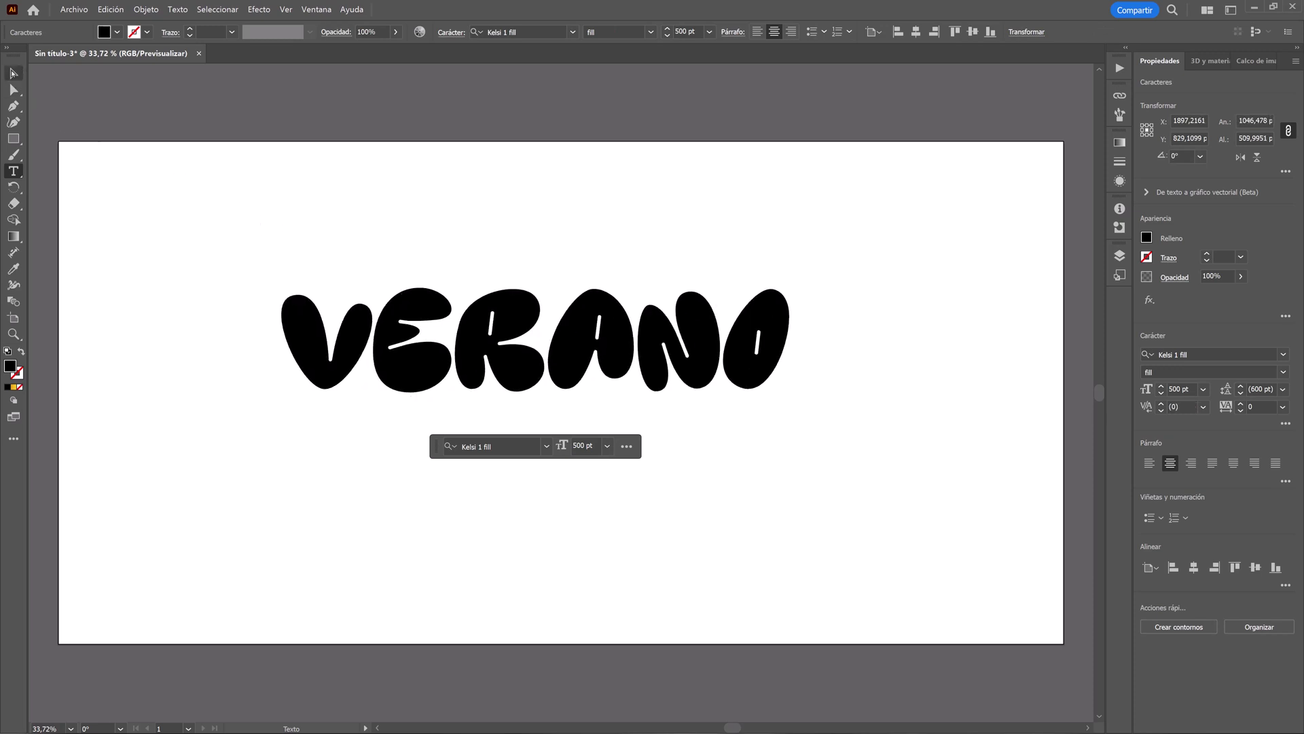
click(1194, 567)
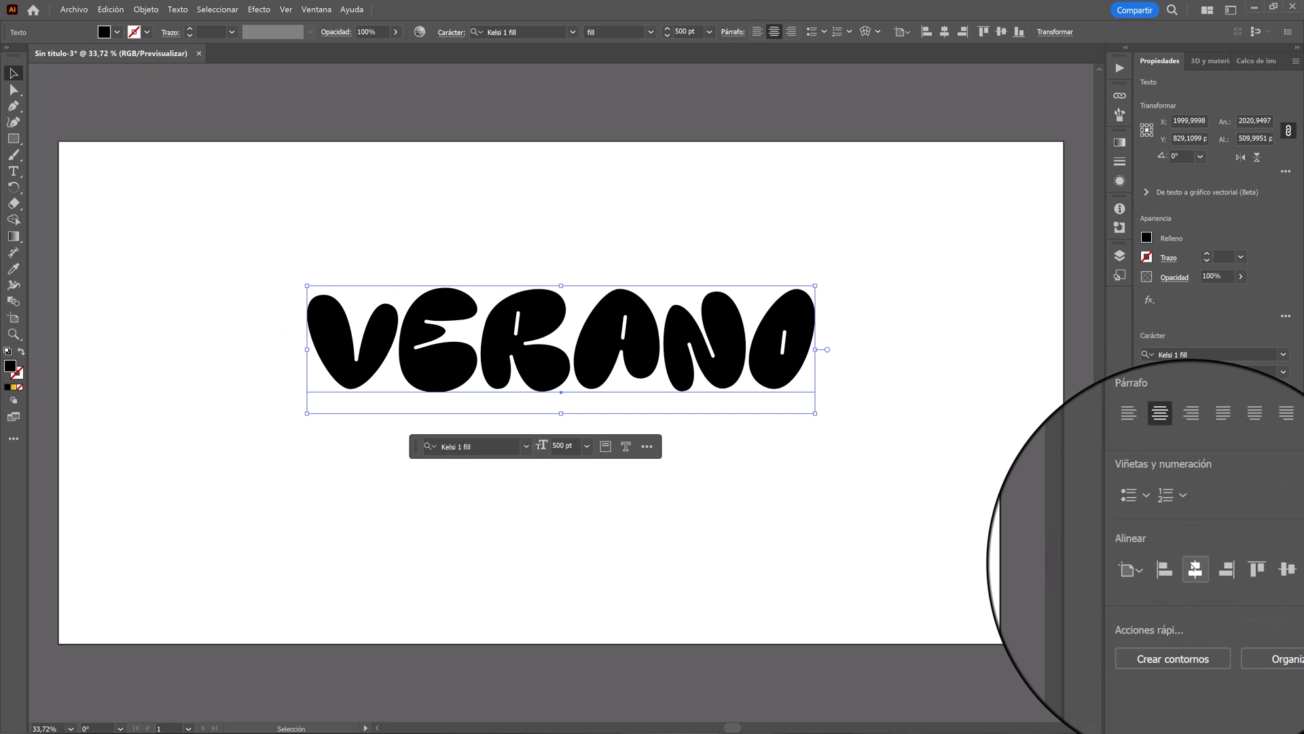
Centre VERANO vertically, fill it lime green, and warp it into a 20% Arc.
click(1253, 568)
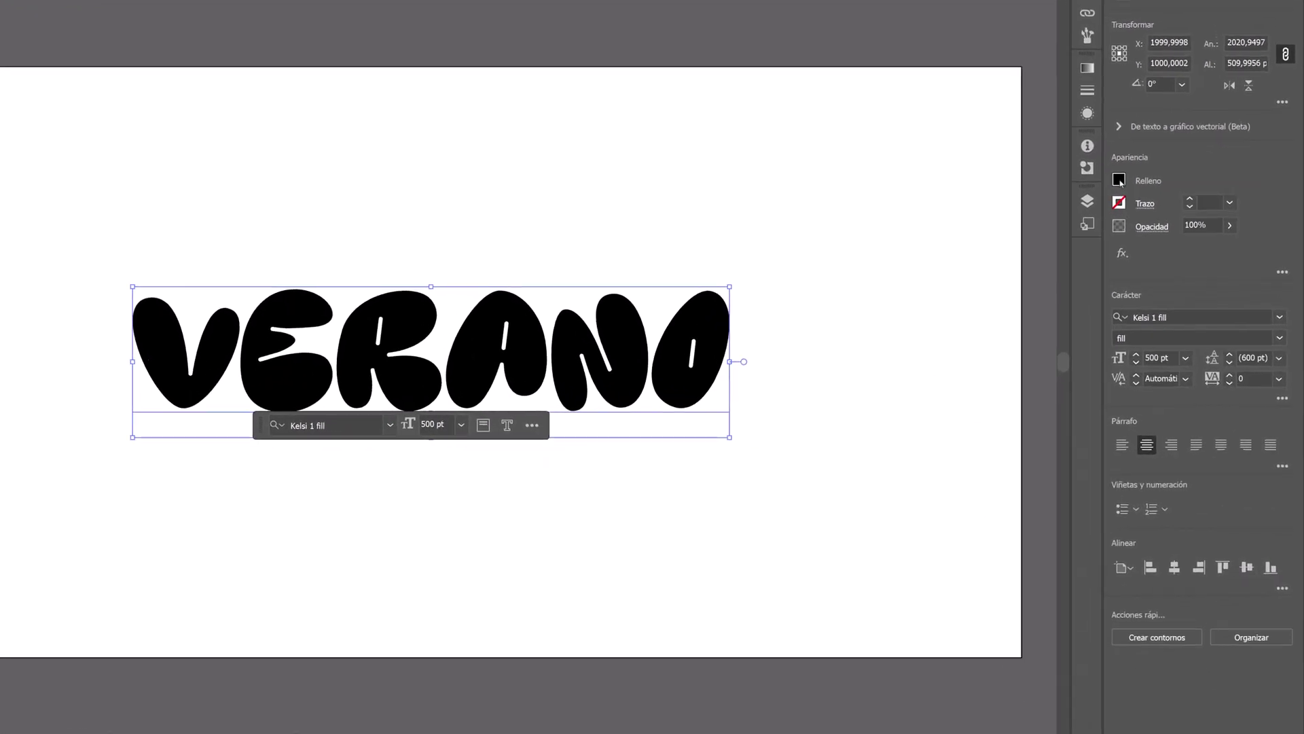
click(1120, 181)
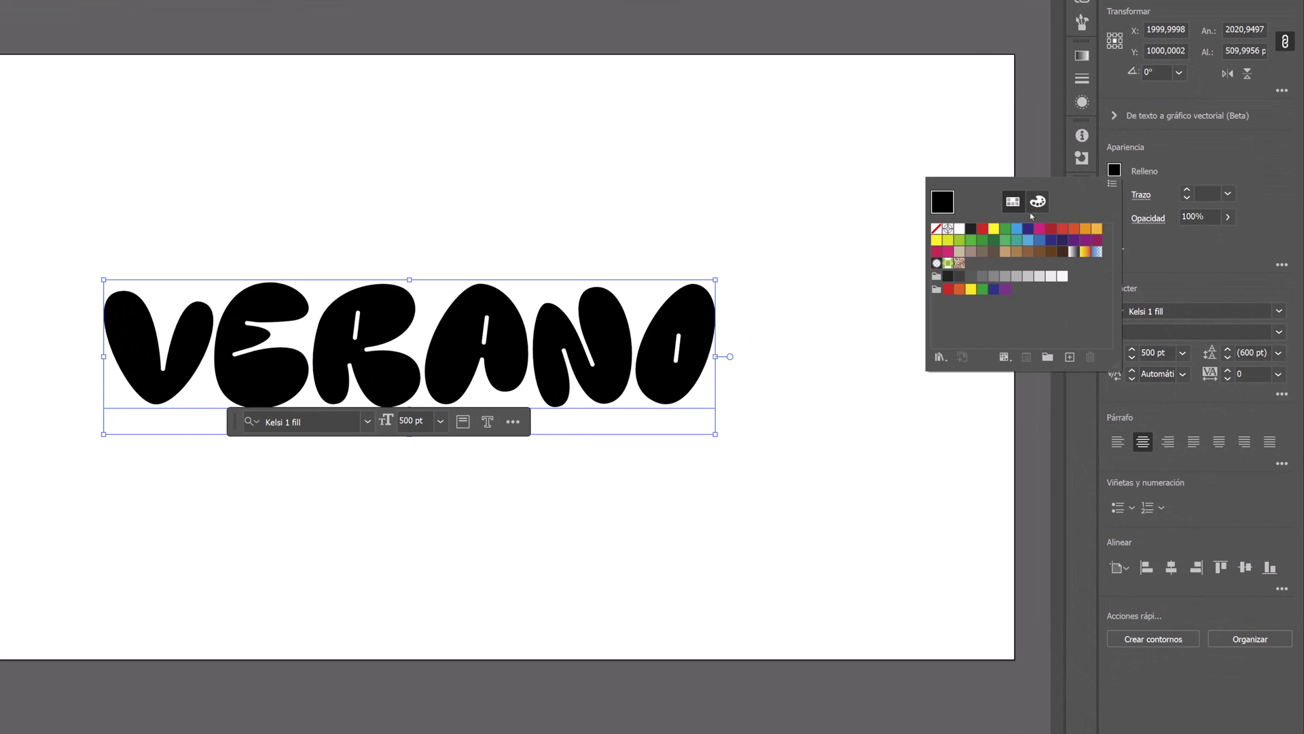
click(960, 241)
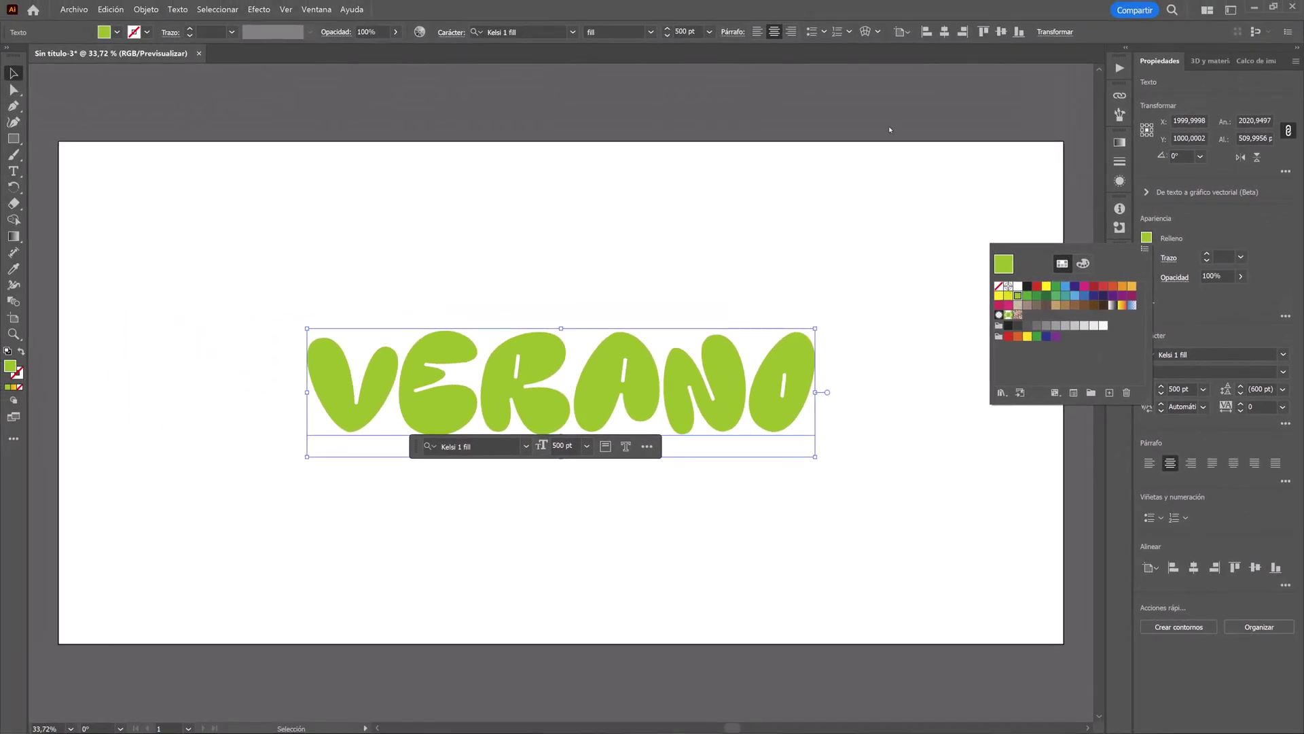
key(Escape)
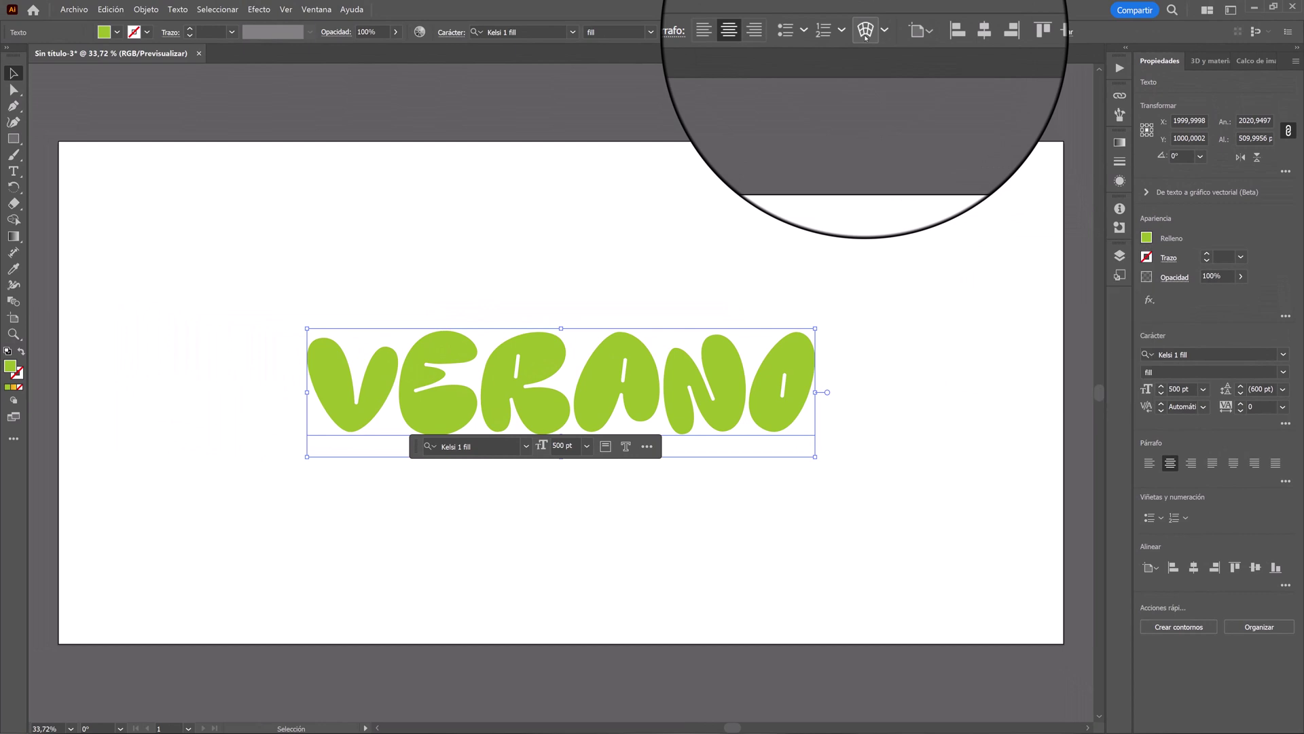
click(866, 29)
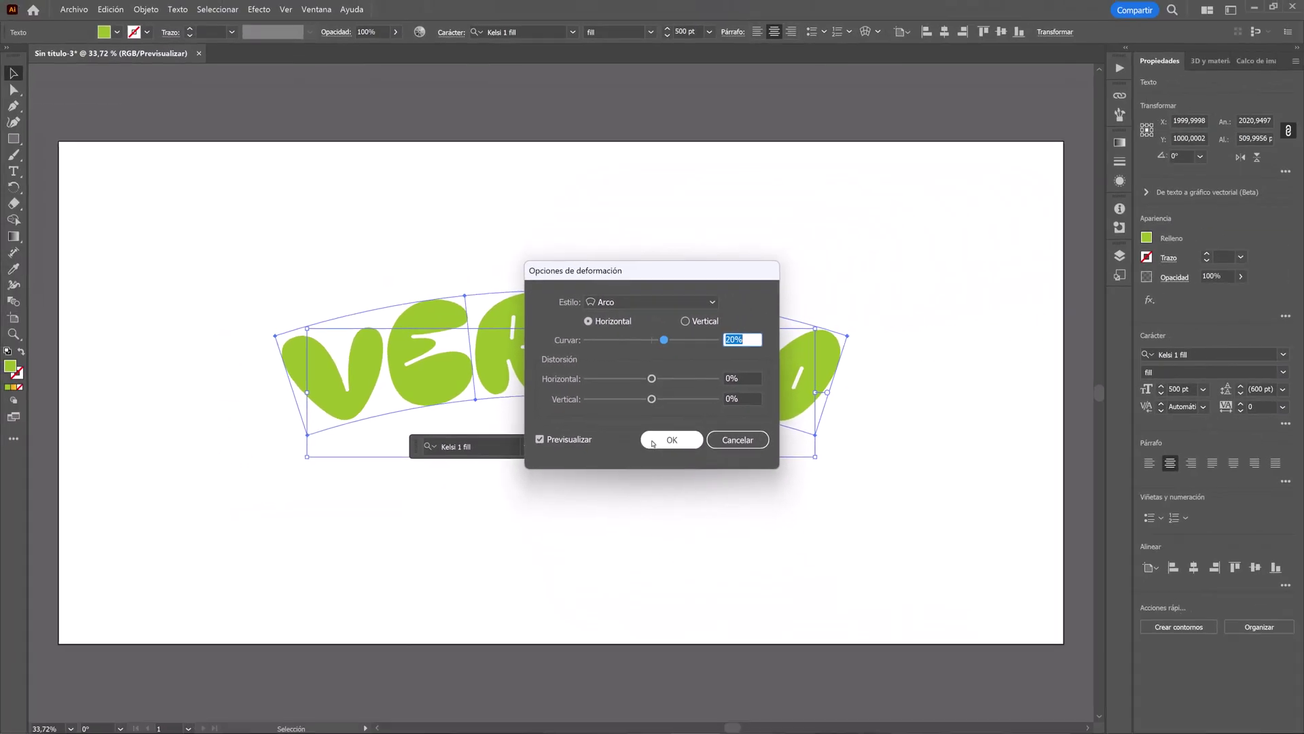
click(652, 442)
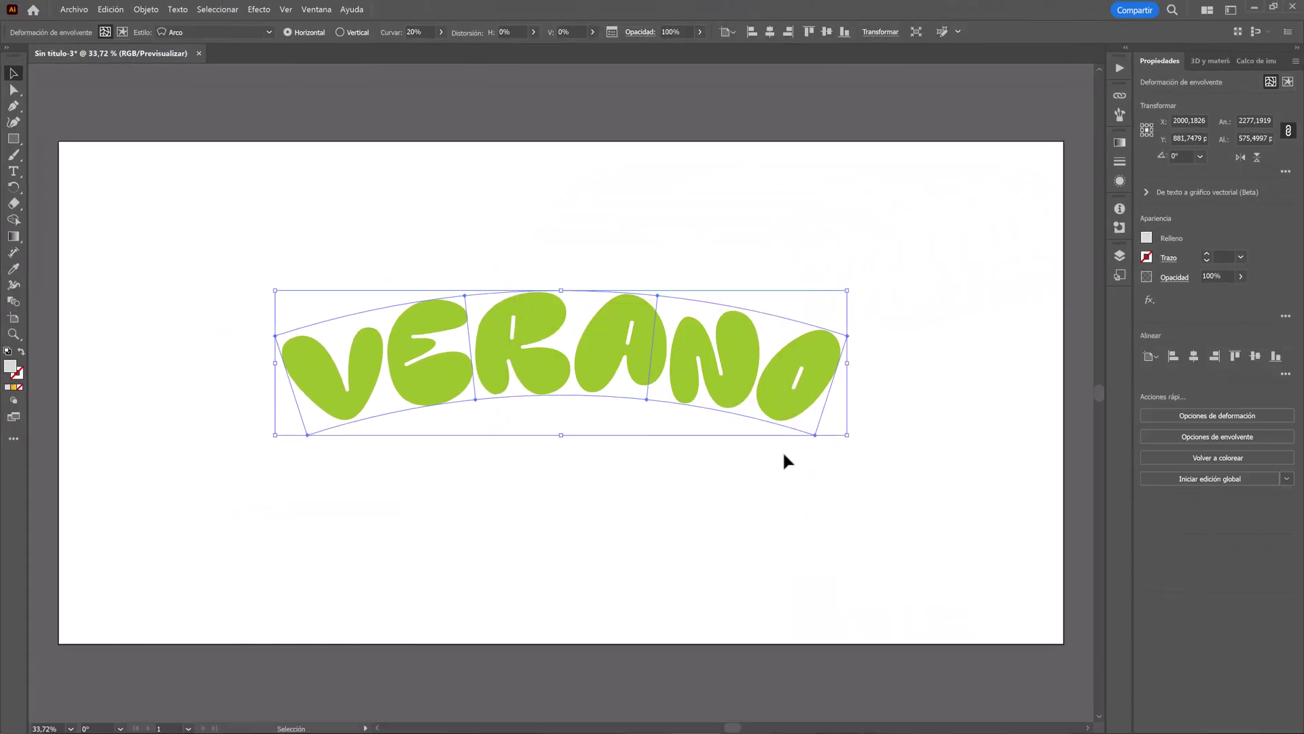
Re-centre the title and give it an Inflate 3D effect with roughness 0.17 and metallic 0.47.
click(1255, 356)
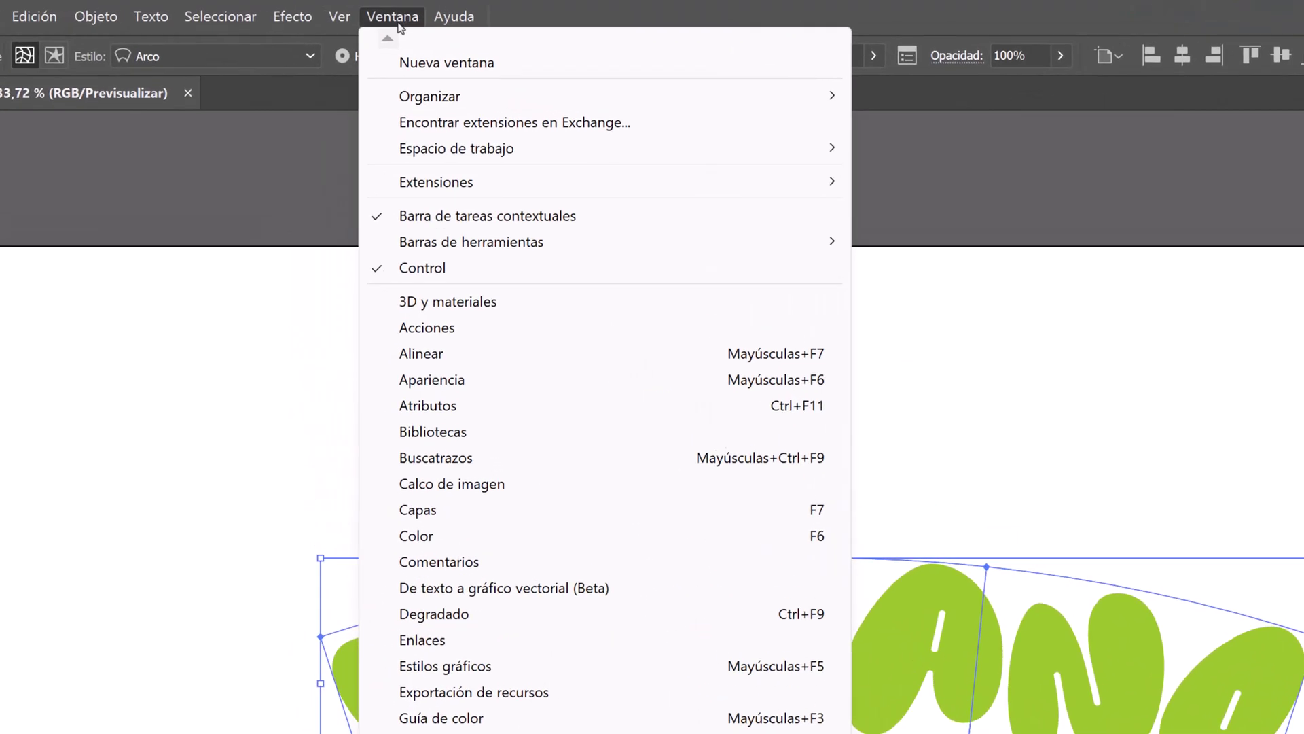
click(533, 313)
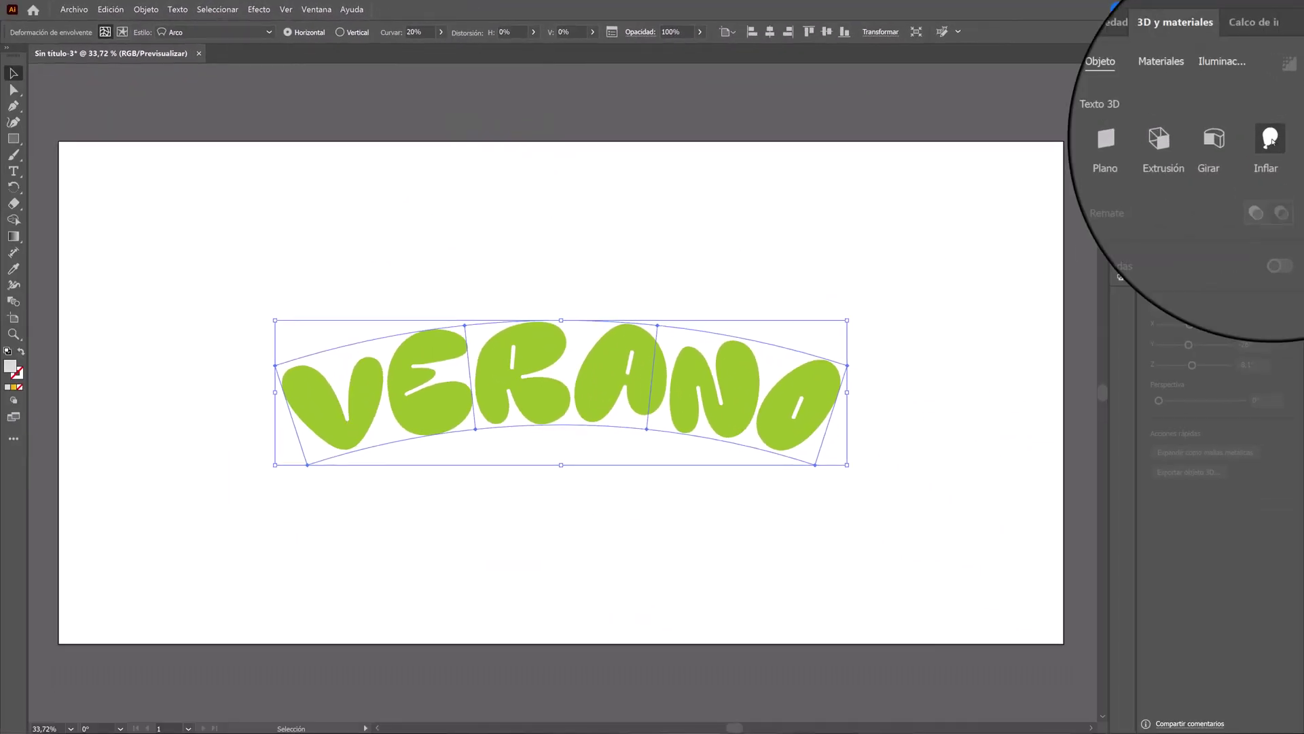
click(1271, 138)
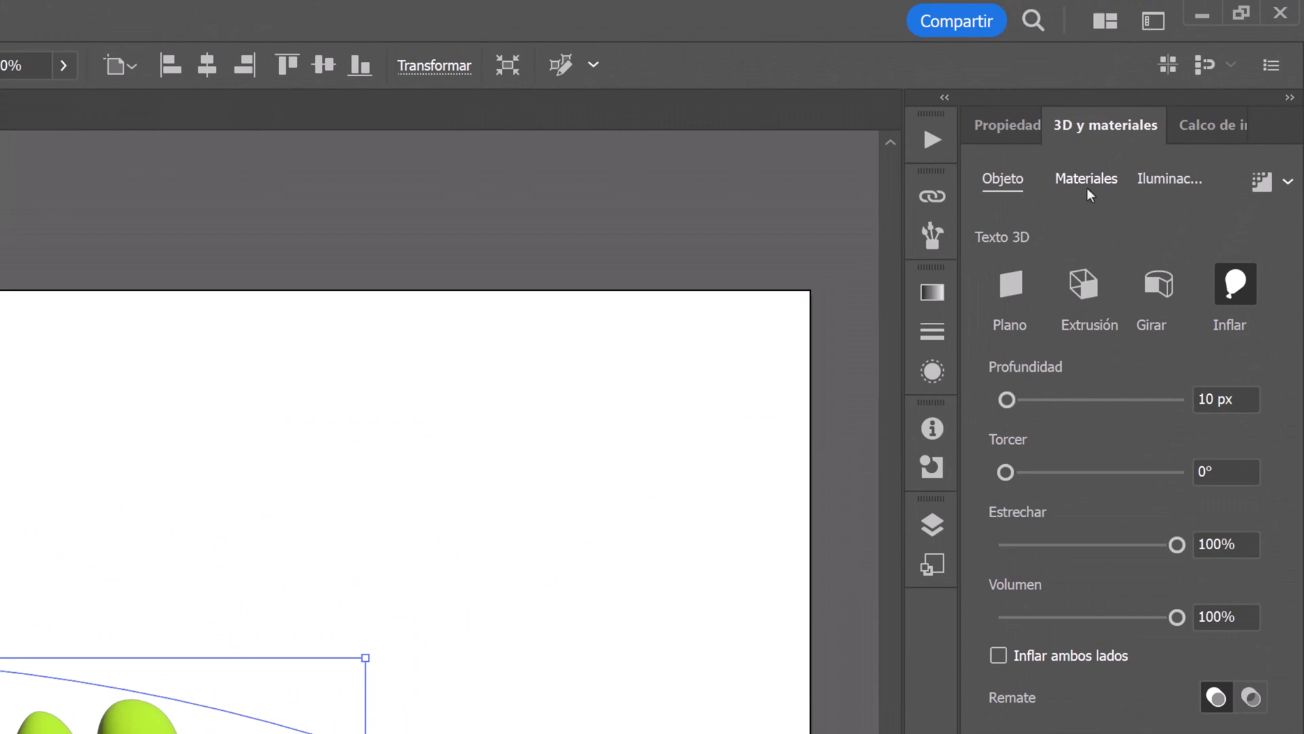
click(1085, 182)
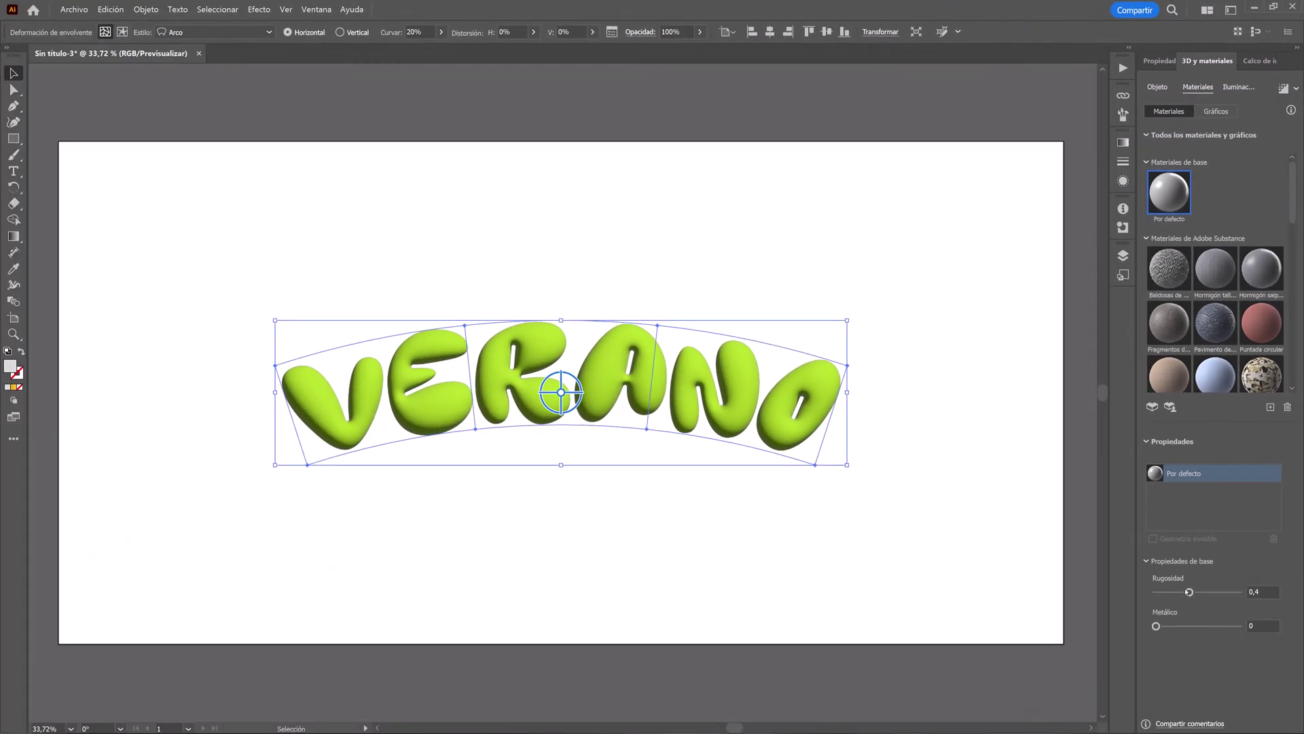
drag(1189, 591, 1170, 591)
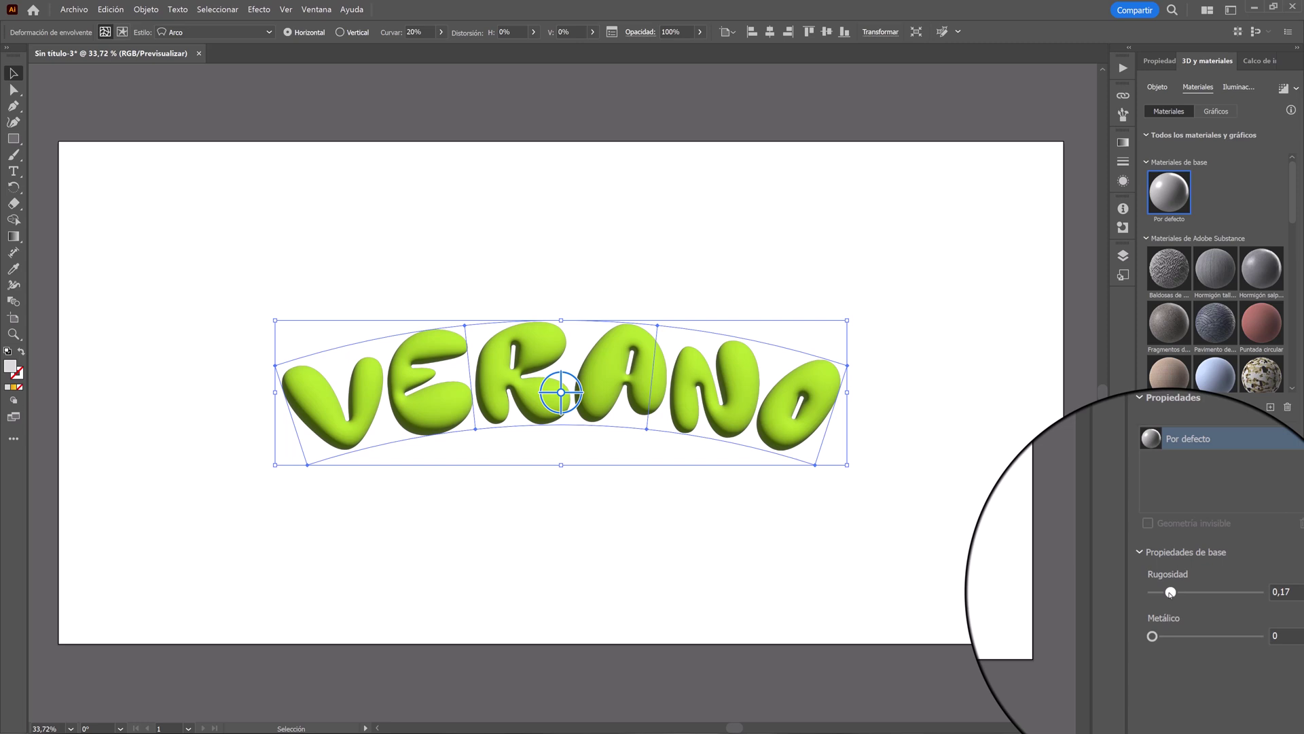
drag(1152, 636, 1196, 626)
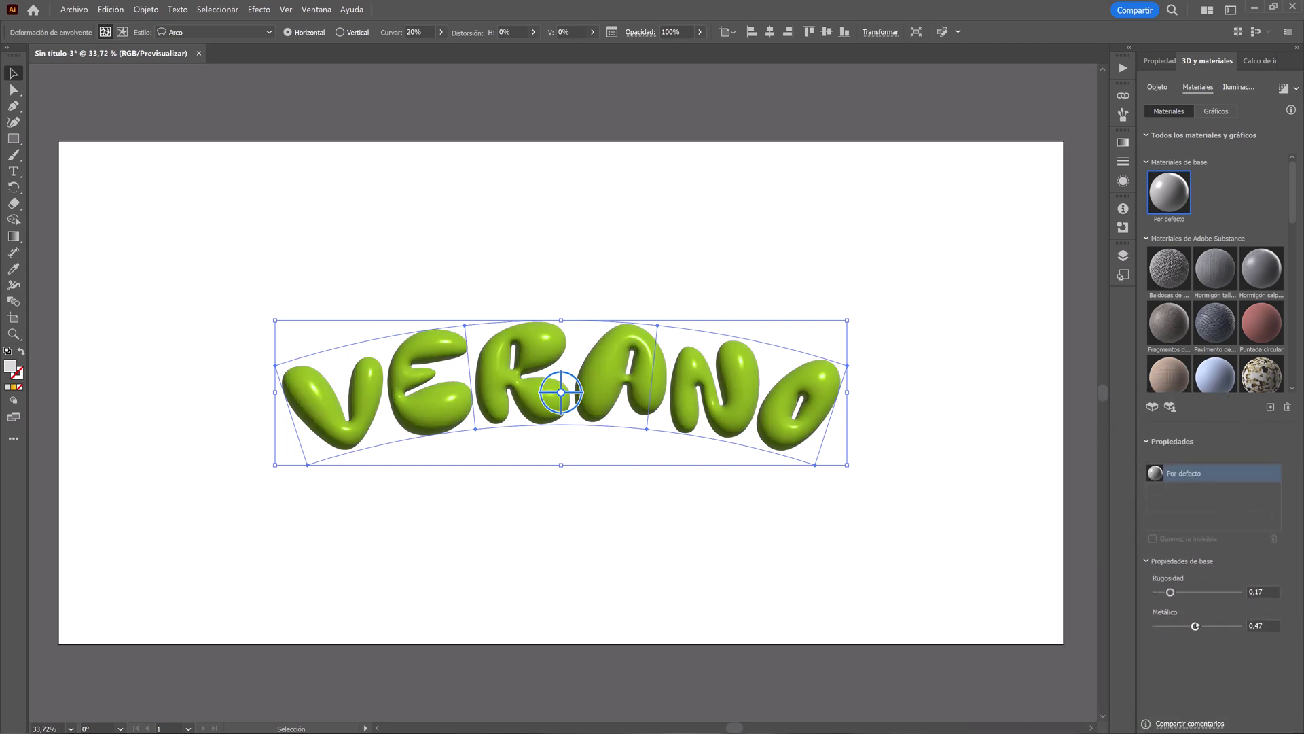
Apply the standard lighting preset to the 3D title and turn on shadows.
click(1240, 87)
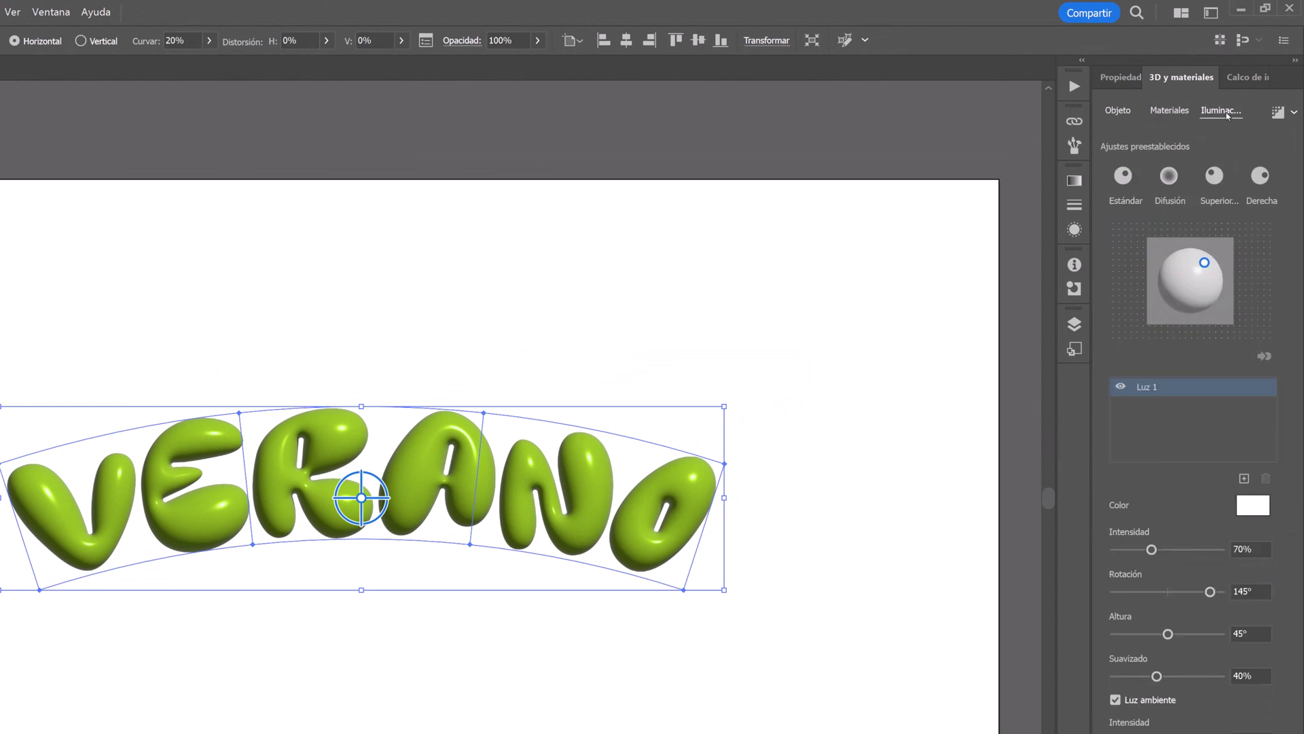
click(1121, 178)
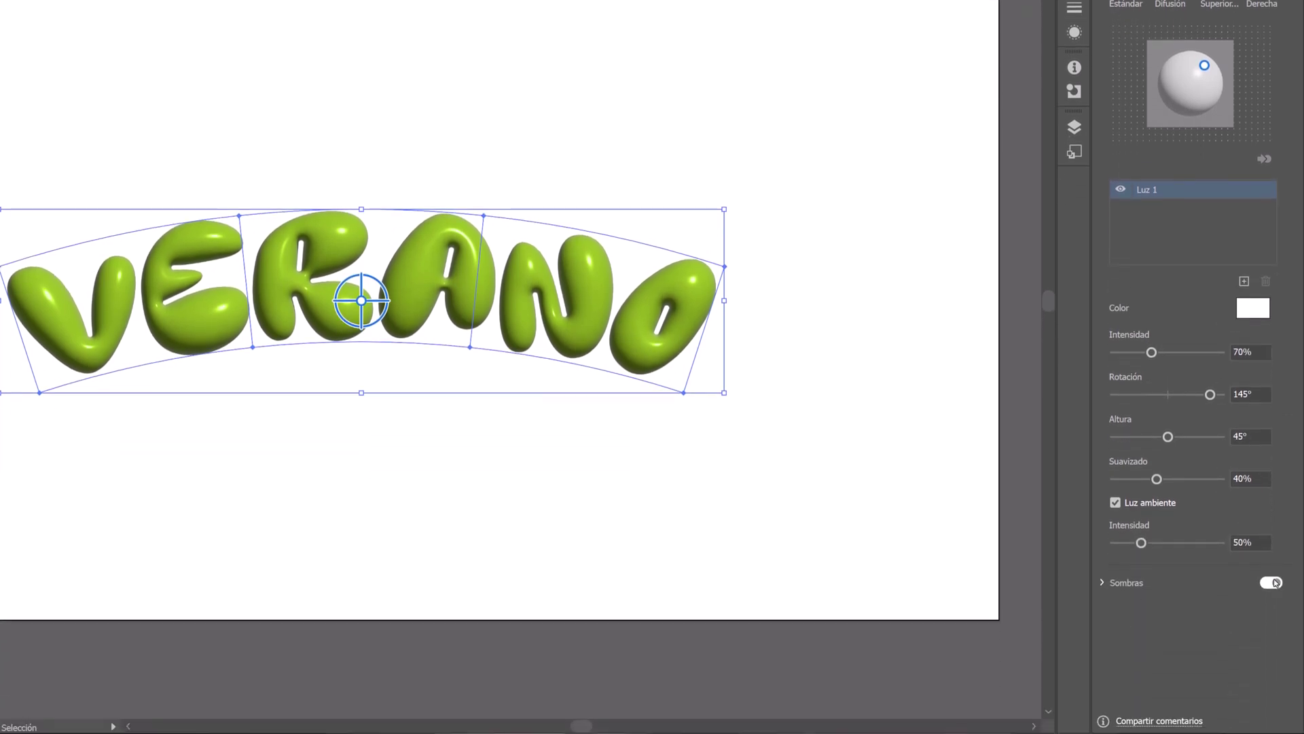
click(1275, 583)
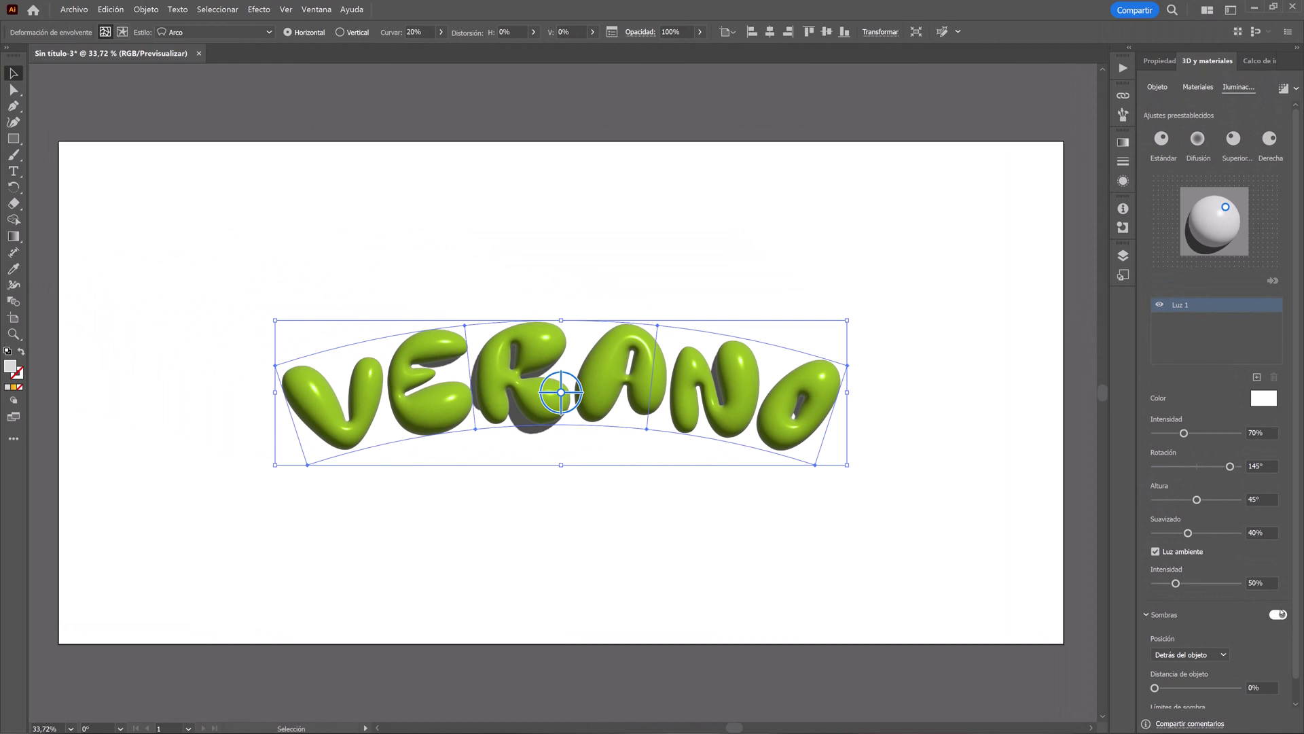
click(1283, 89)
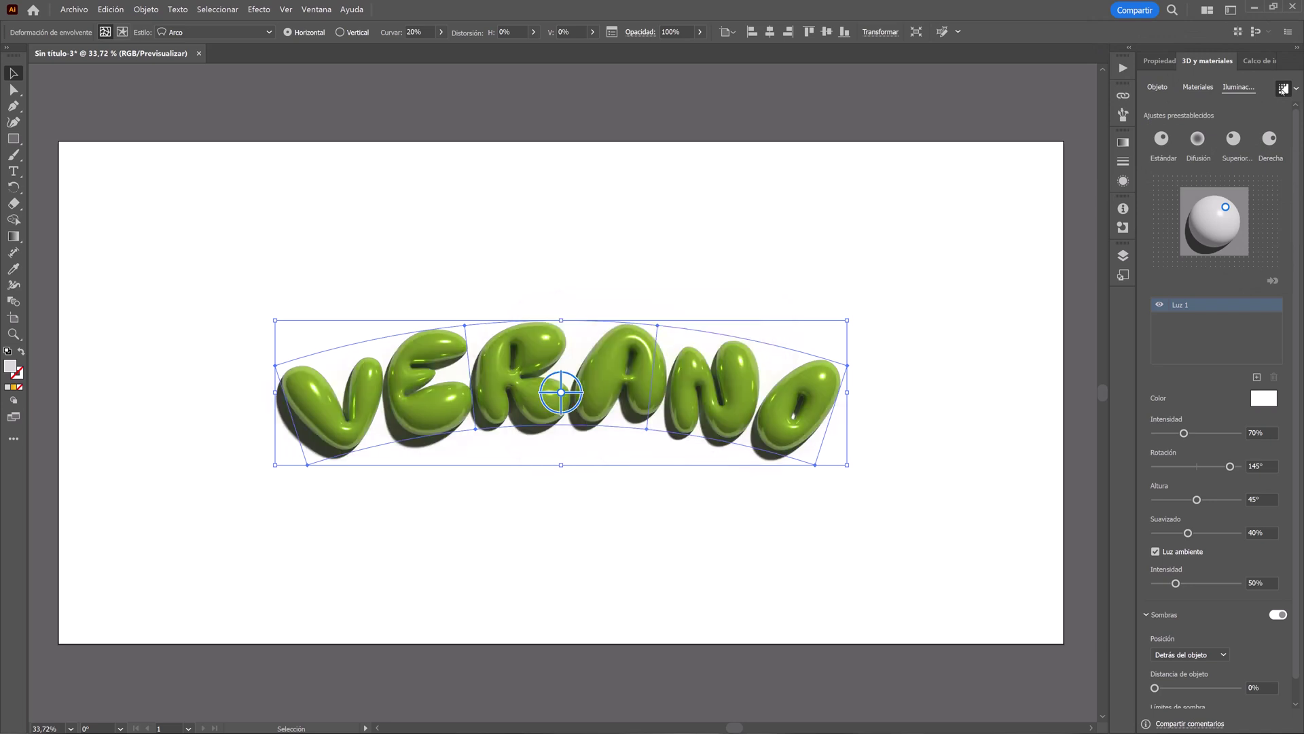
click(64, 12)
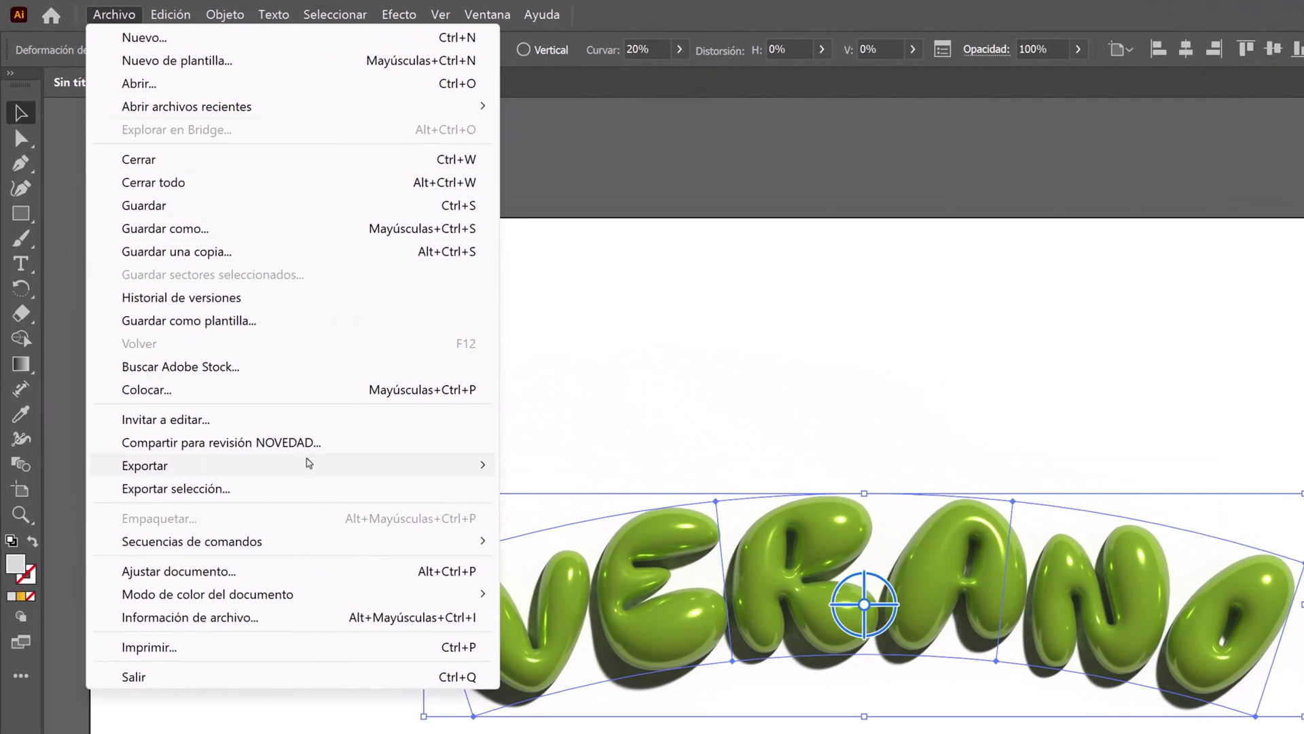
mouse_move(113, 363)
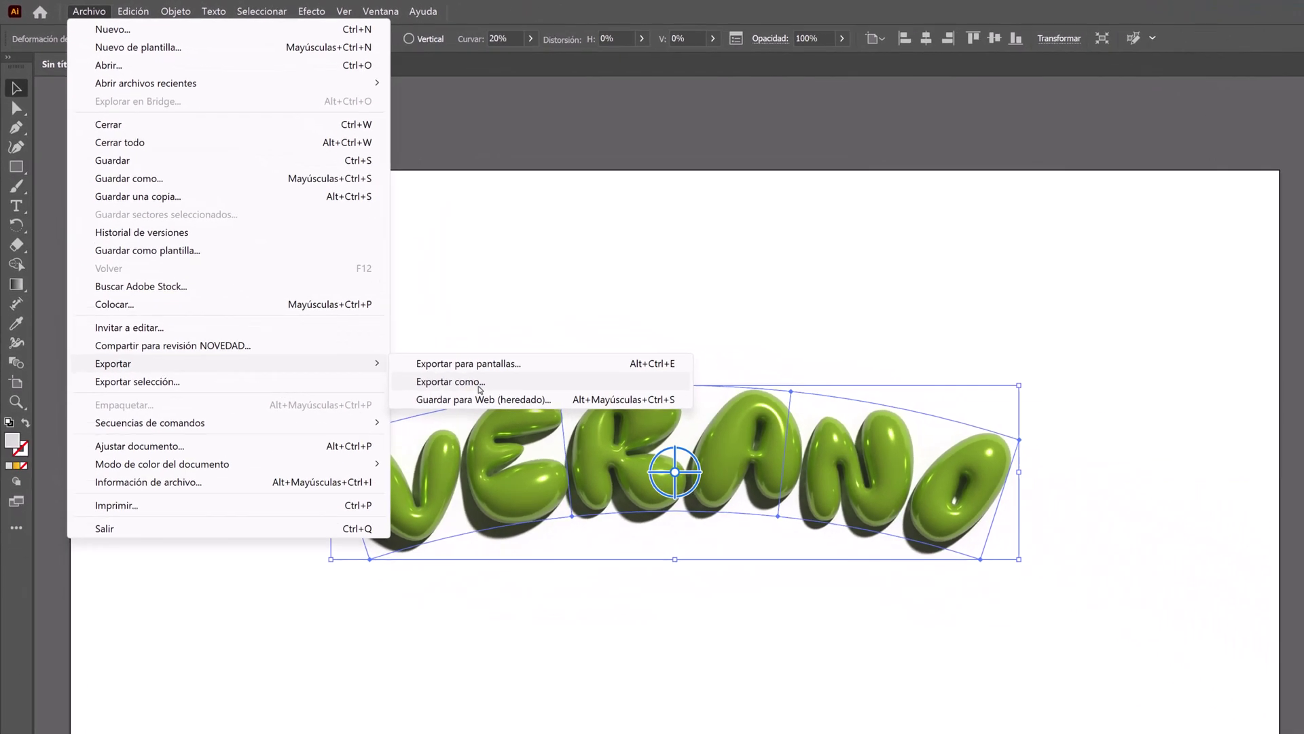
Export the artwork as a 300 ppi transparent PNG named 'Texto Inflado 3D'.
click(591, 489)
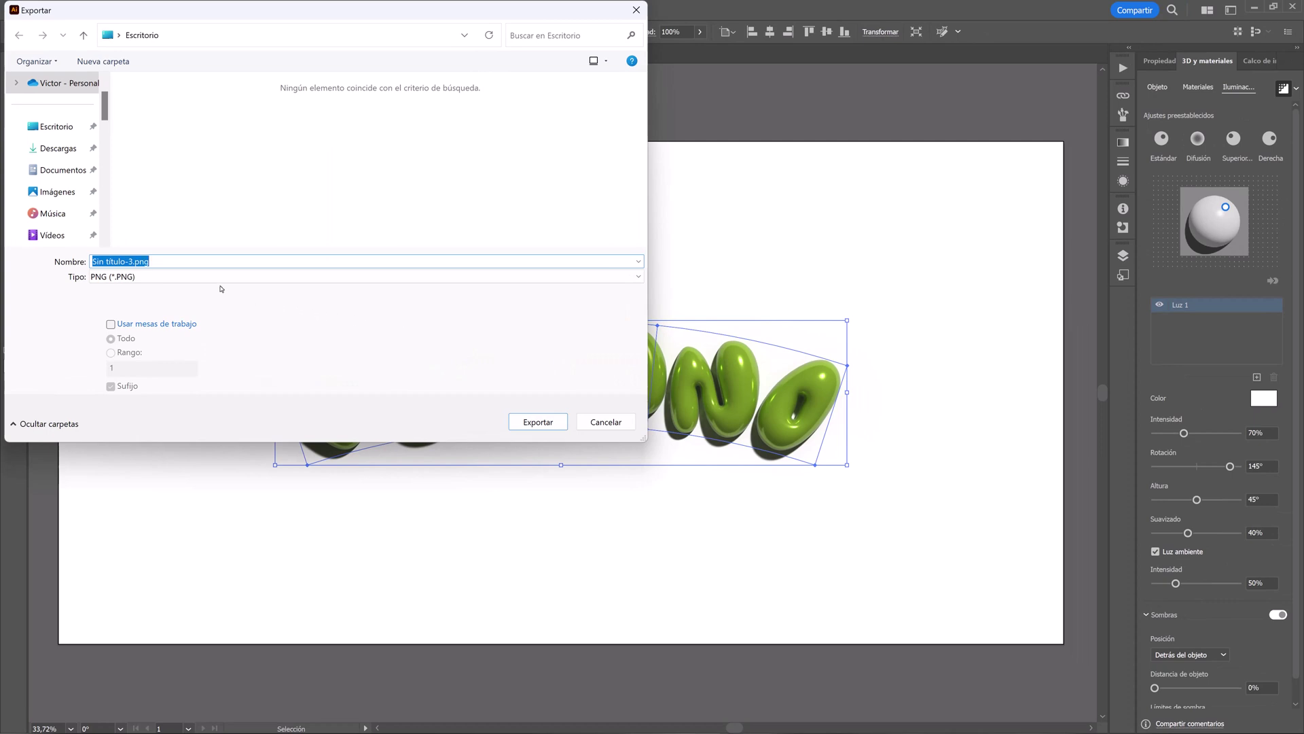
click(217, 276)
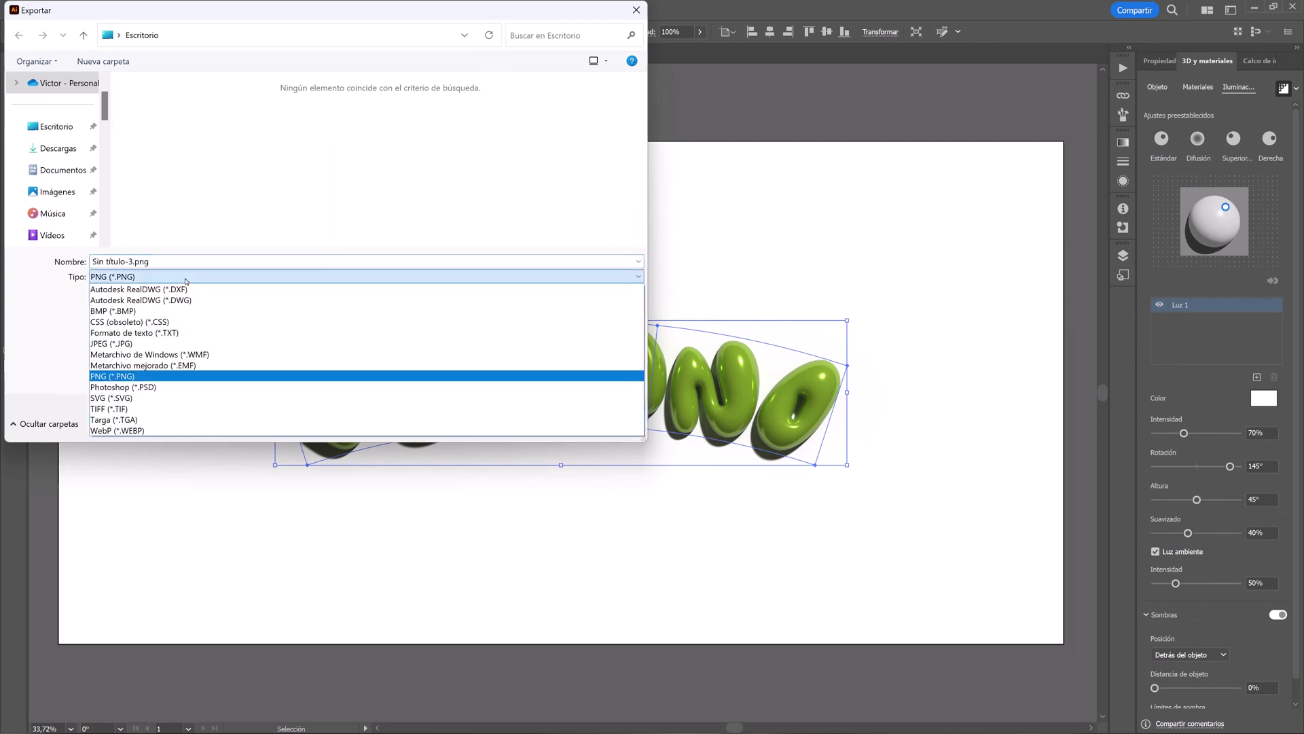
click(160, 375)
triple_click(157, 263)
text(Texto )
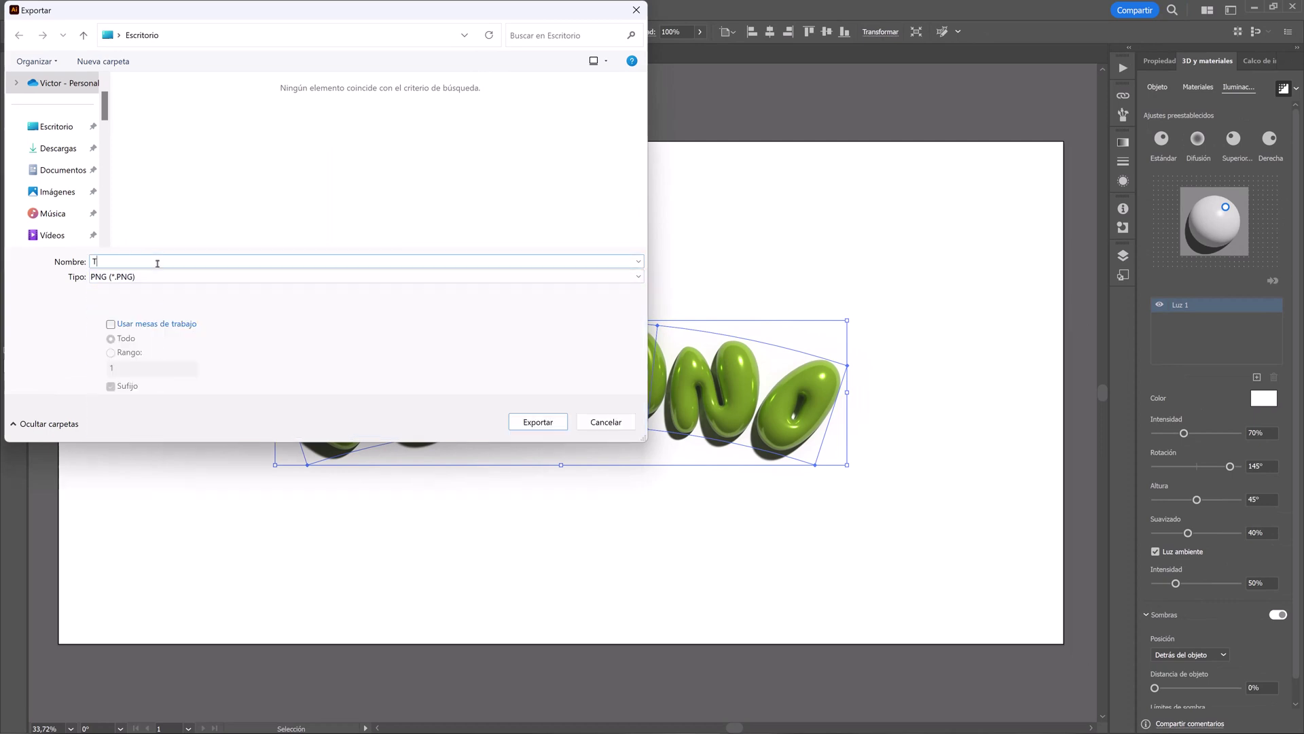
text(Inflado 3D)
click(520, 421)
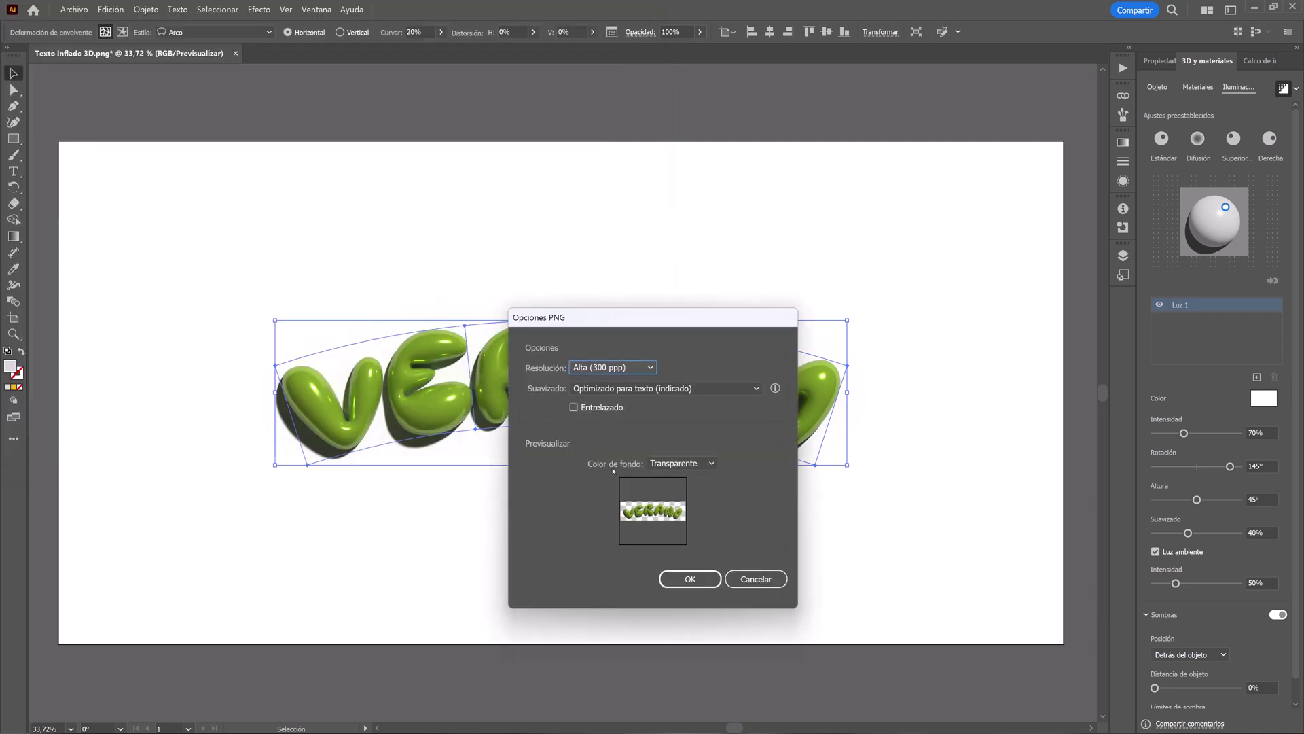
click(678, 578)
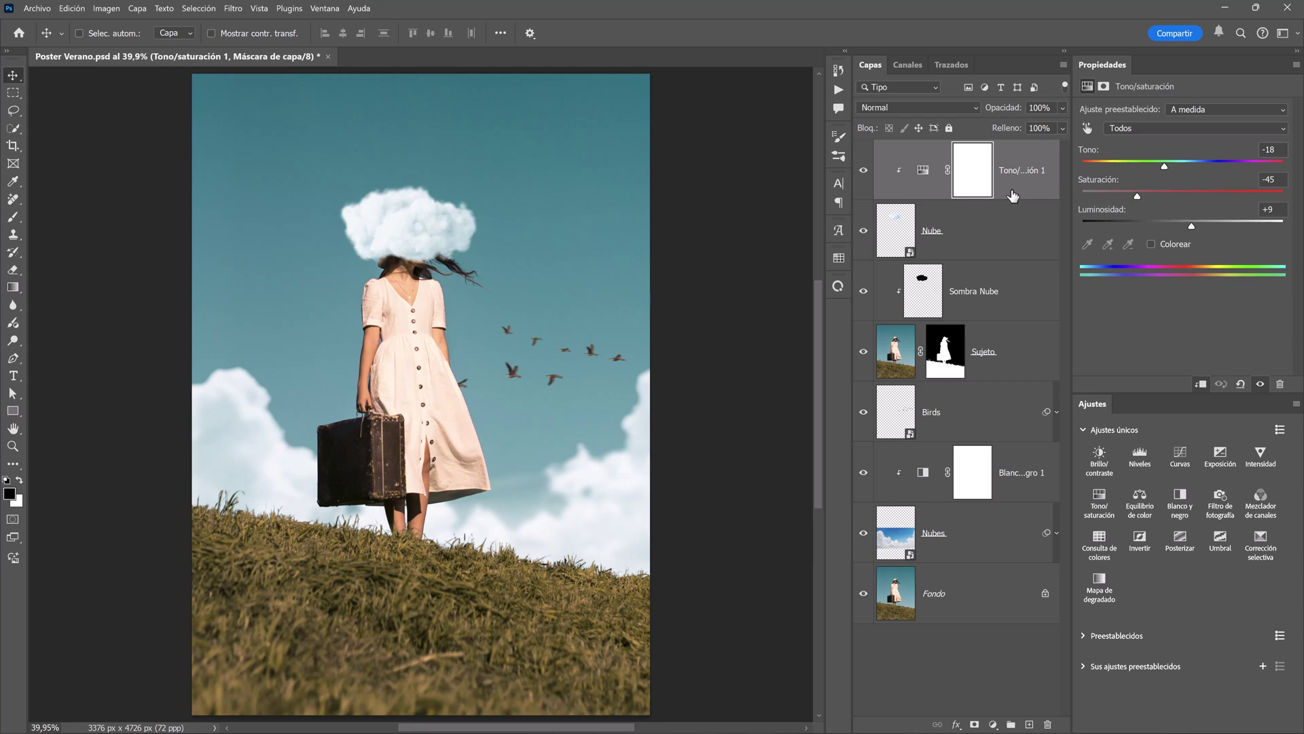
Place Texto Inflado 3D.png at the poster's top, scaled to about 128%.
click(37, 8)
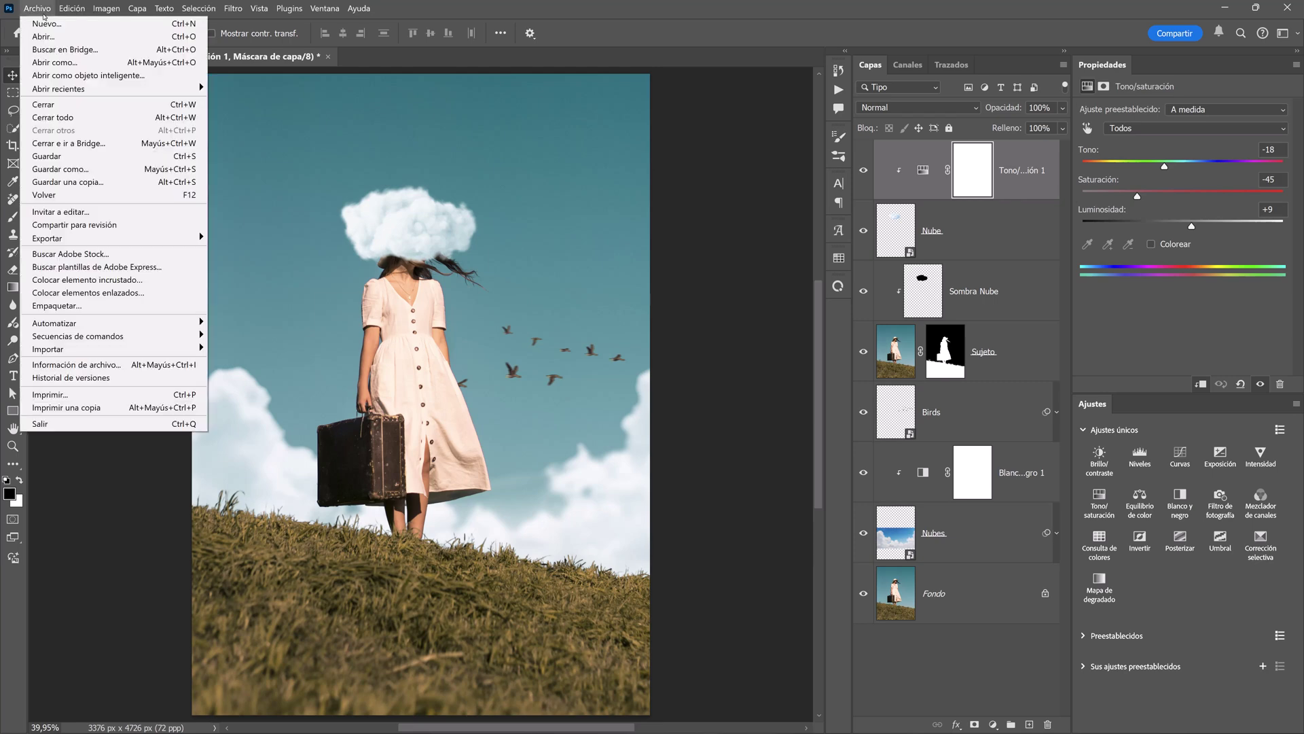
click(87, 280)
click(213, 225)
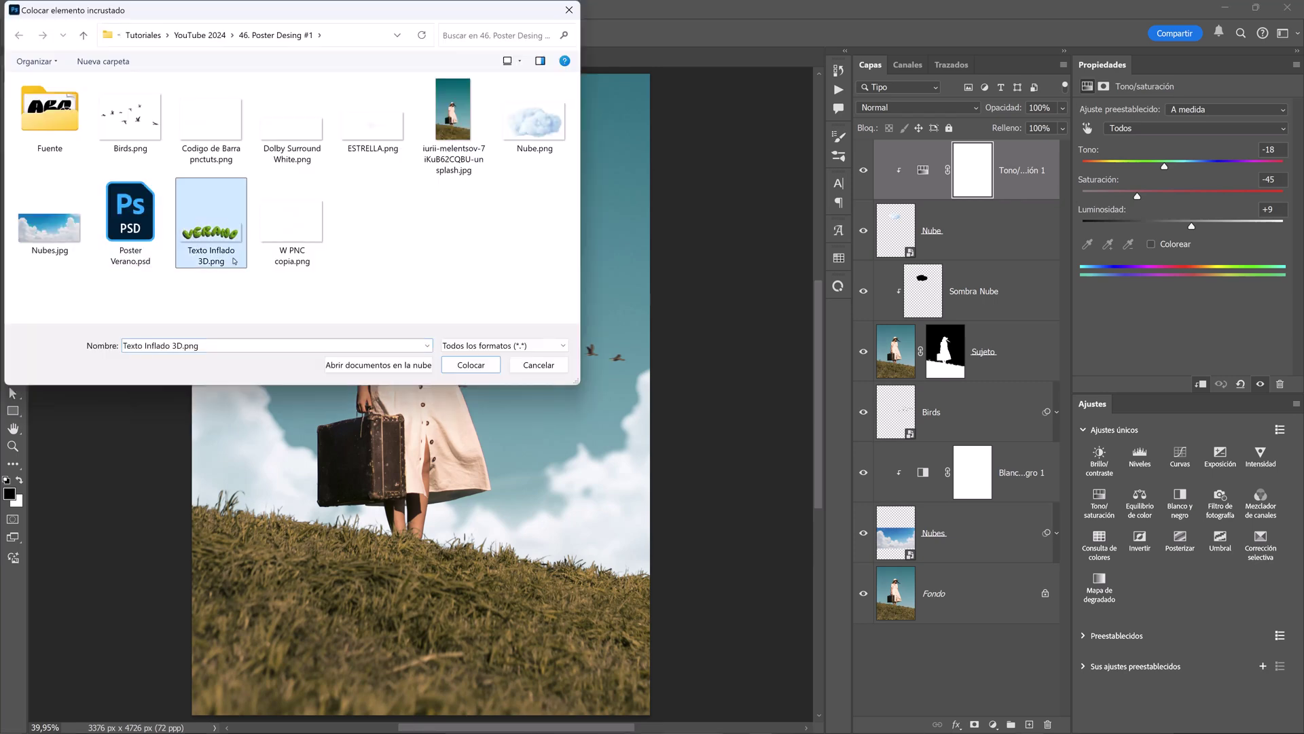
click(457, 356)
drag(454, 368, 461, 121)
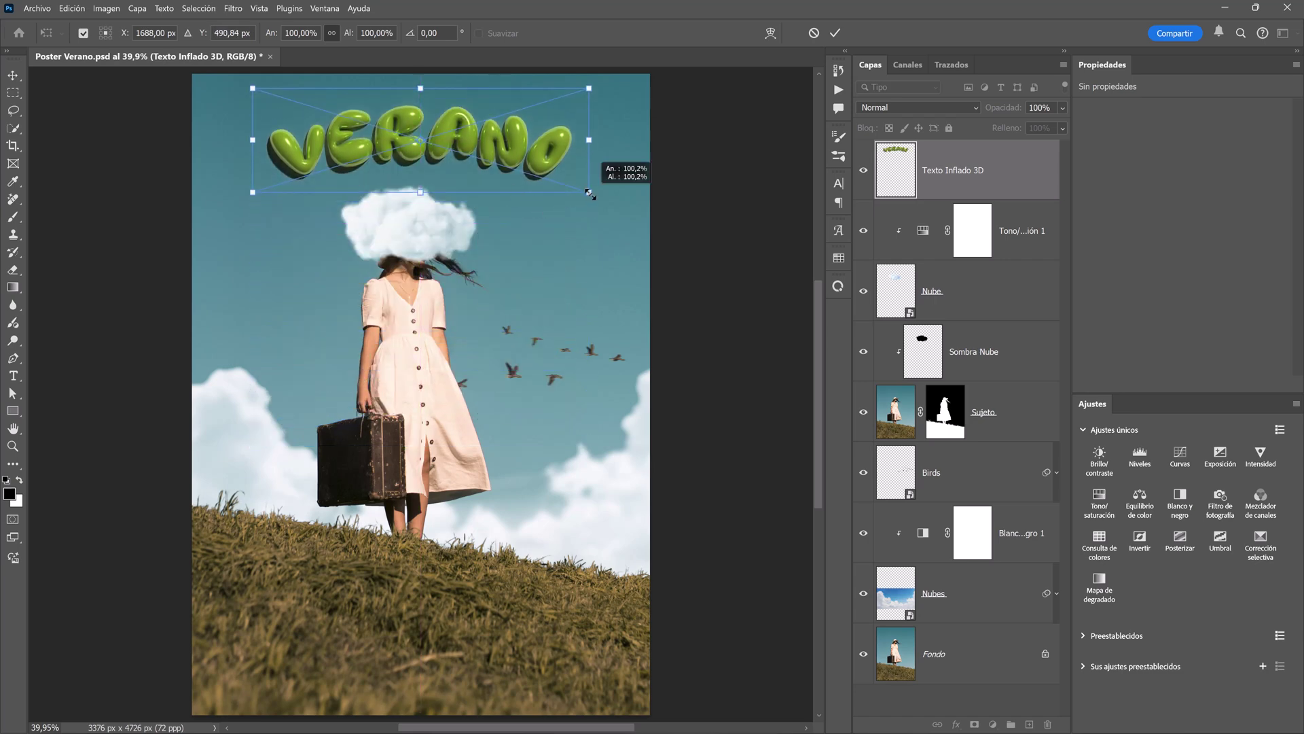
drag(589, 202, 636, 222)
drag(583, 167, 583, 182)
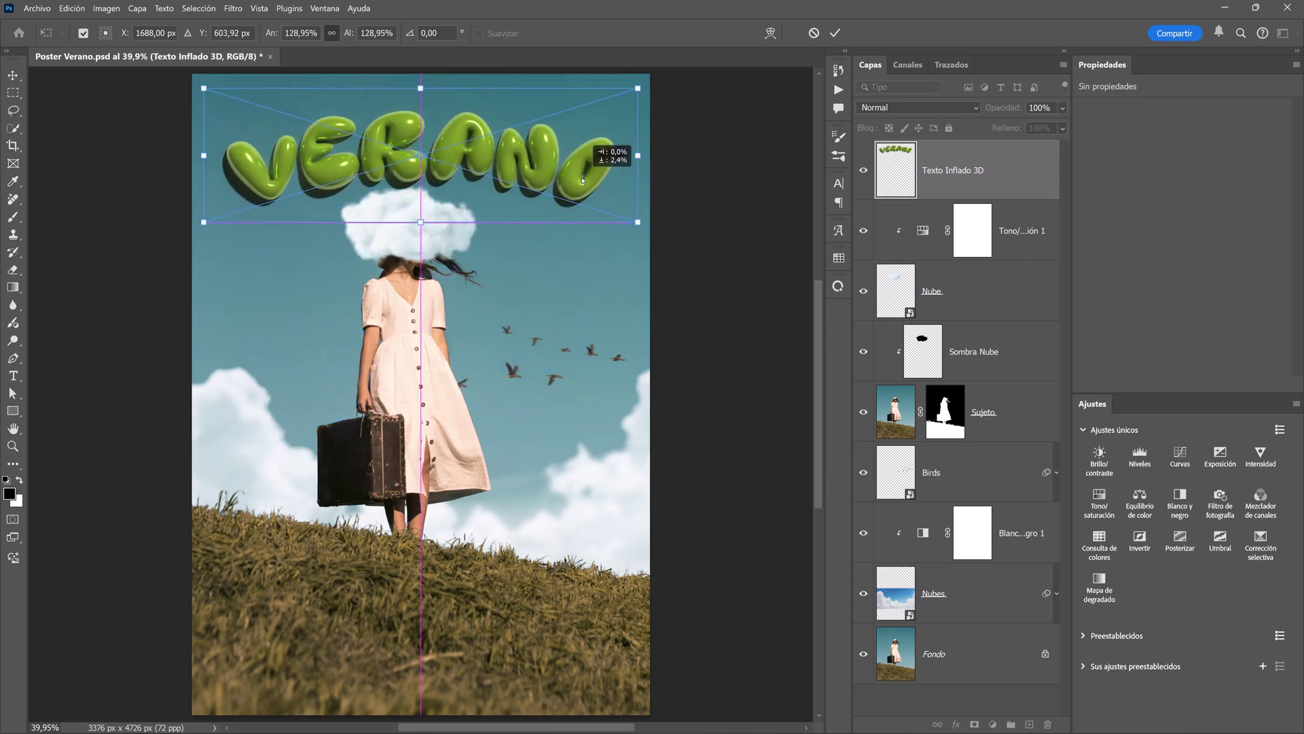
key(Return)
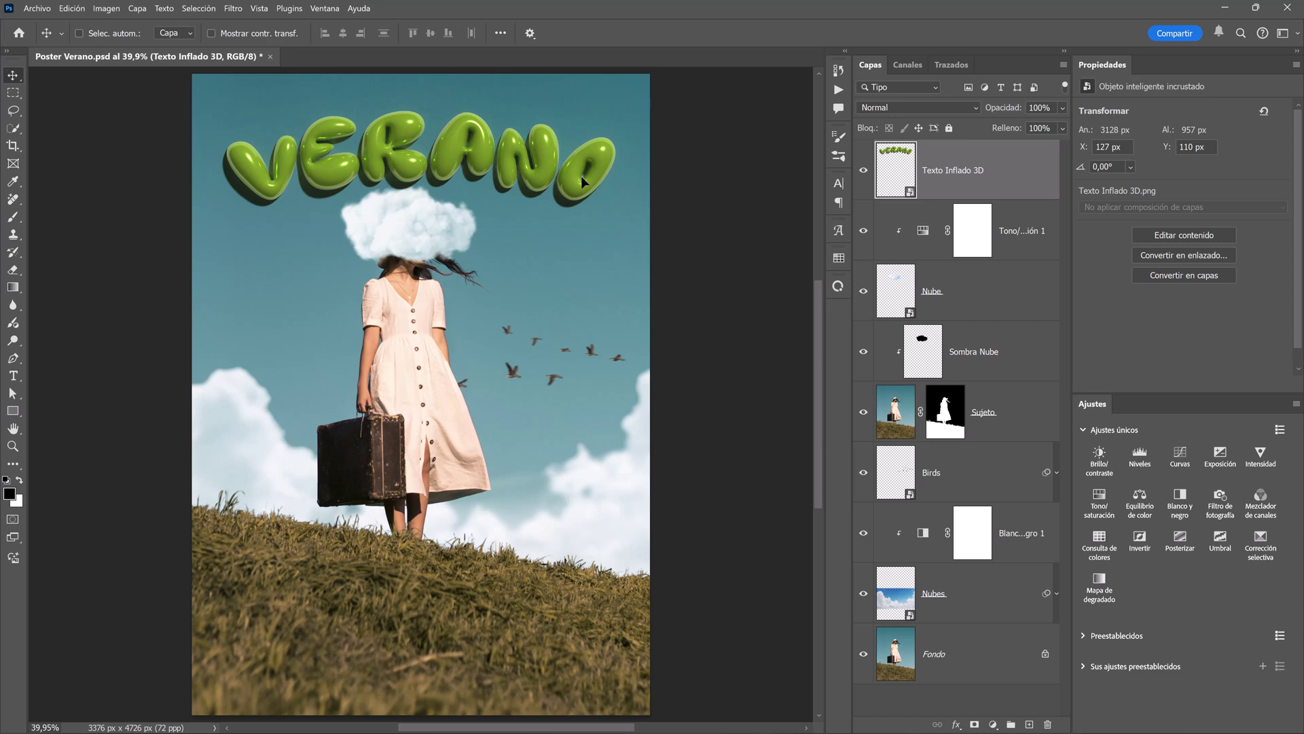
Move the VERANO layer below Sujeto, nudge it down, and group it as 'Texto 3D'.
drag(944, 184, 967, 447)
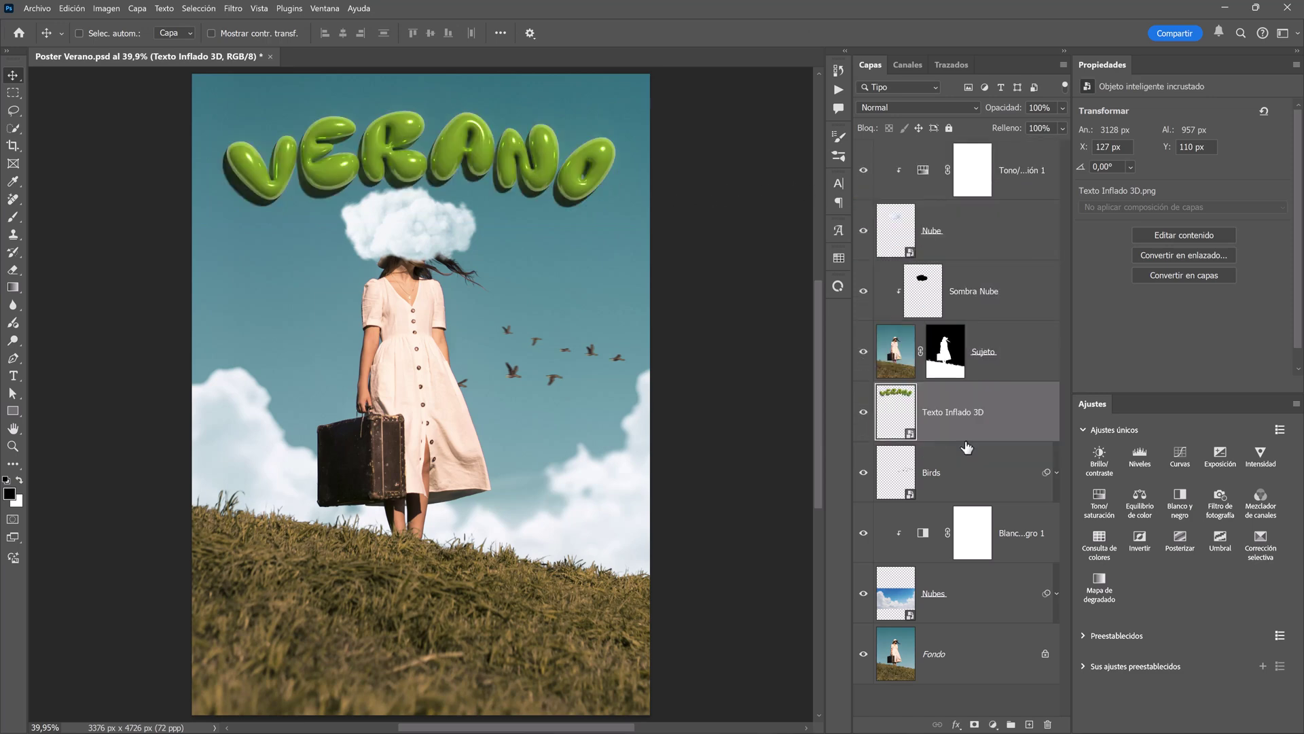
key(Down)
key(Down)
key(Down)
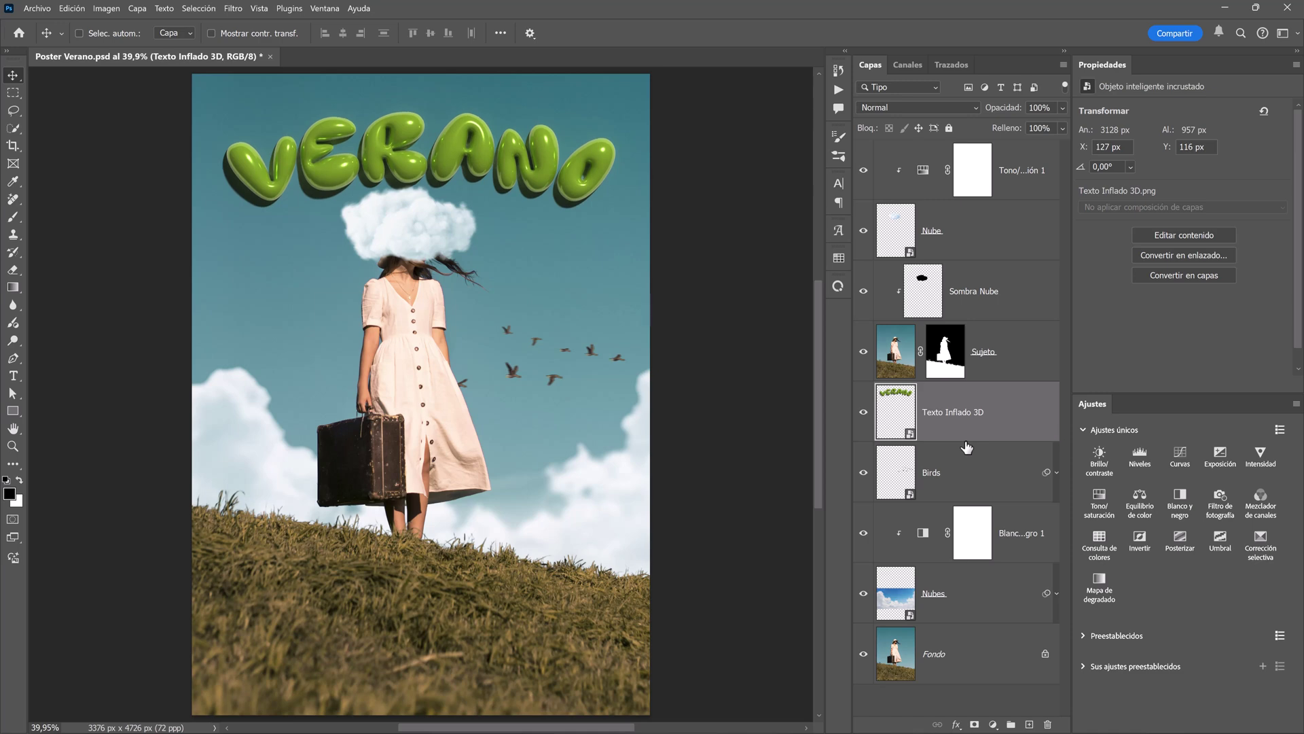
key(Down)
key(Down)
key(Down)
key(Down)
key(Down)
key(Down)
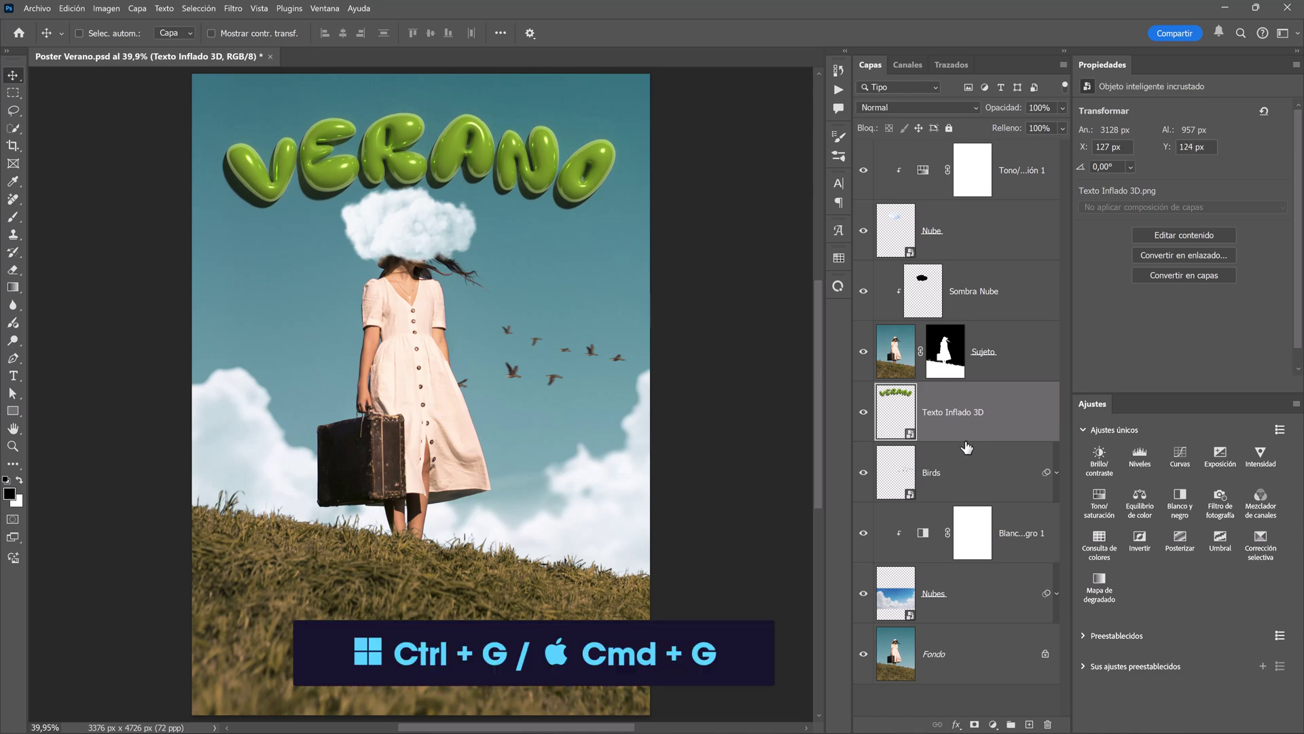
key(ctrl+g)
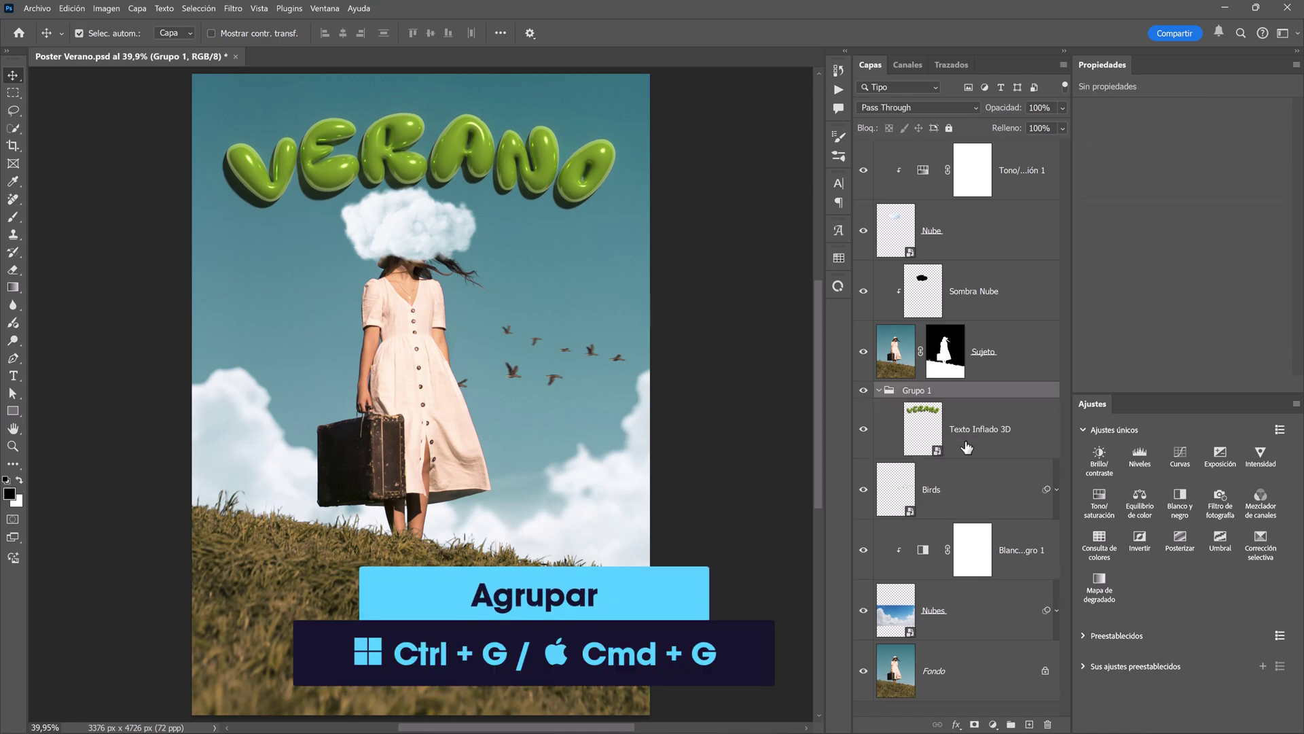
double_click(917, 391)
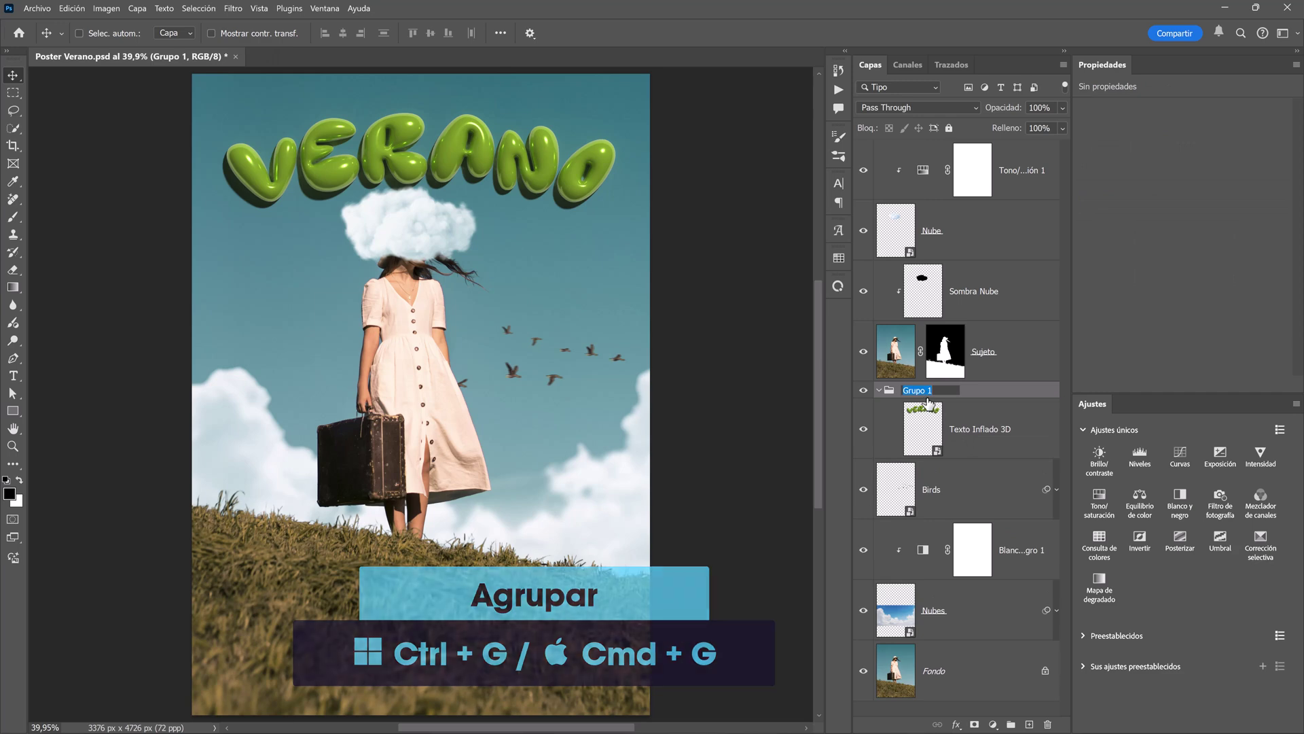
text(Texto 3D)
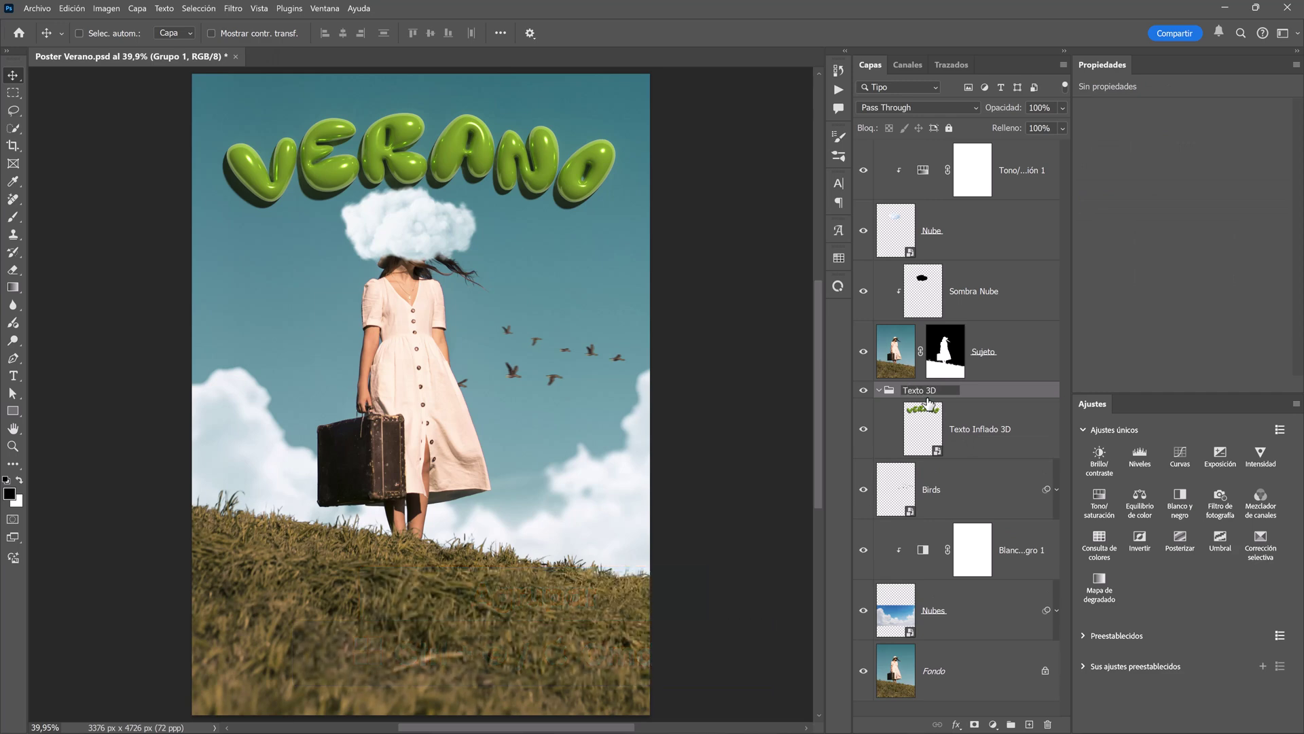
key(Return)
click(970, 425)
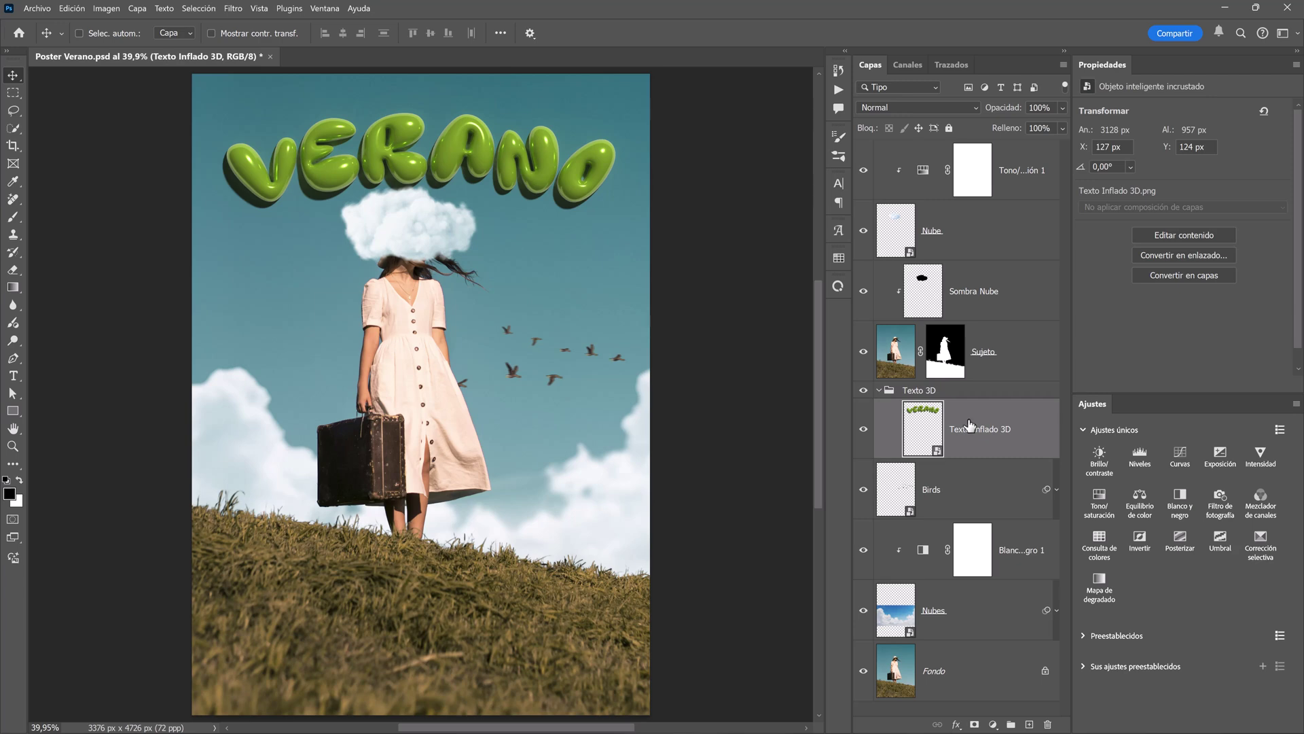
Add a clipped, colorized Hue/Saturation adjustment with Saturation 65 and Lightness +8 to VERANO.
click(1095, 501)
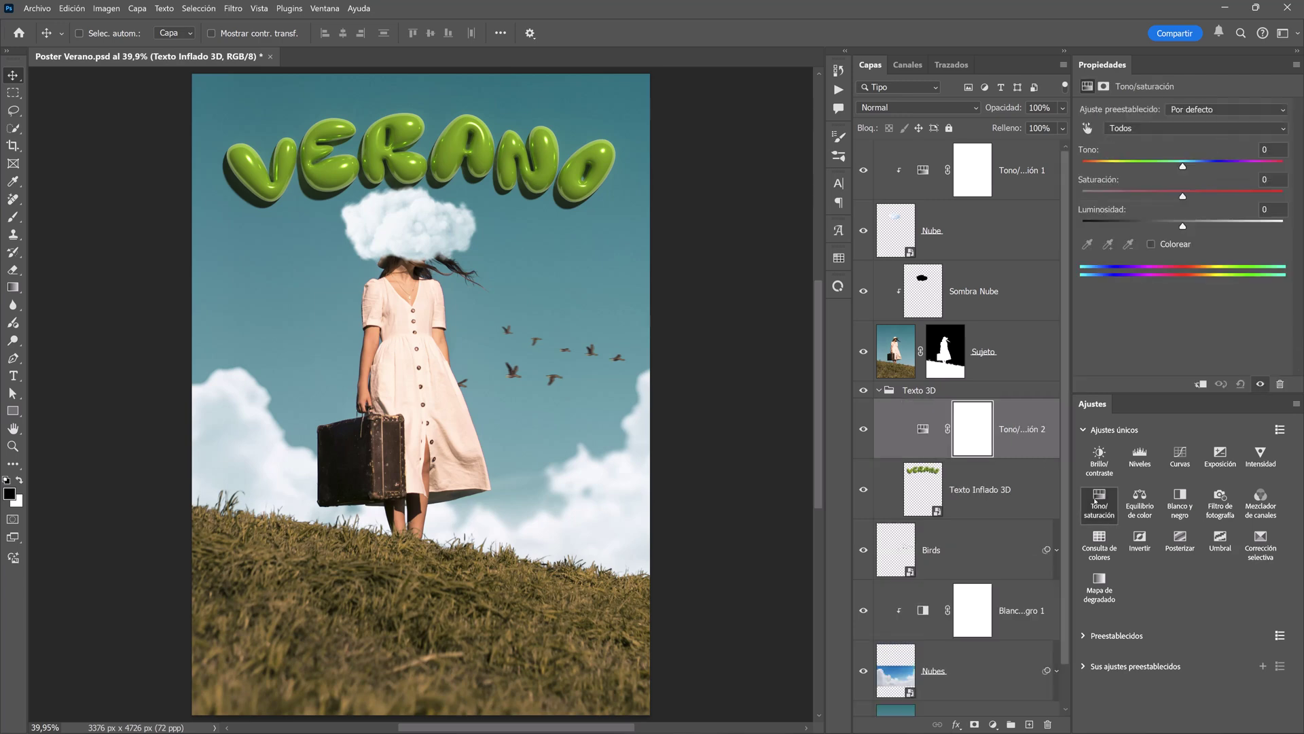
click(1201, 384)
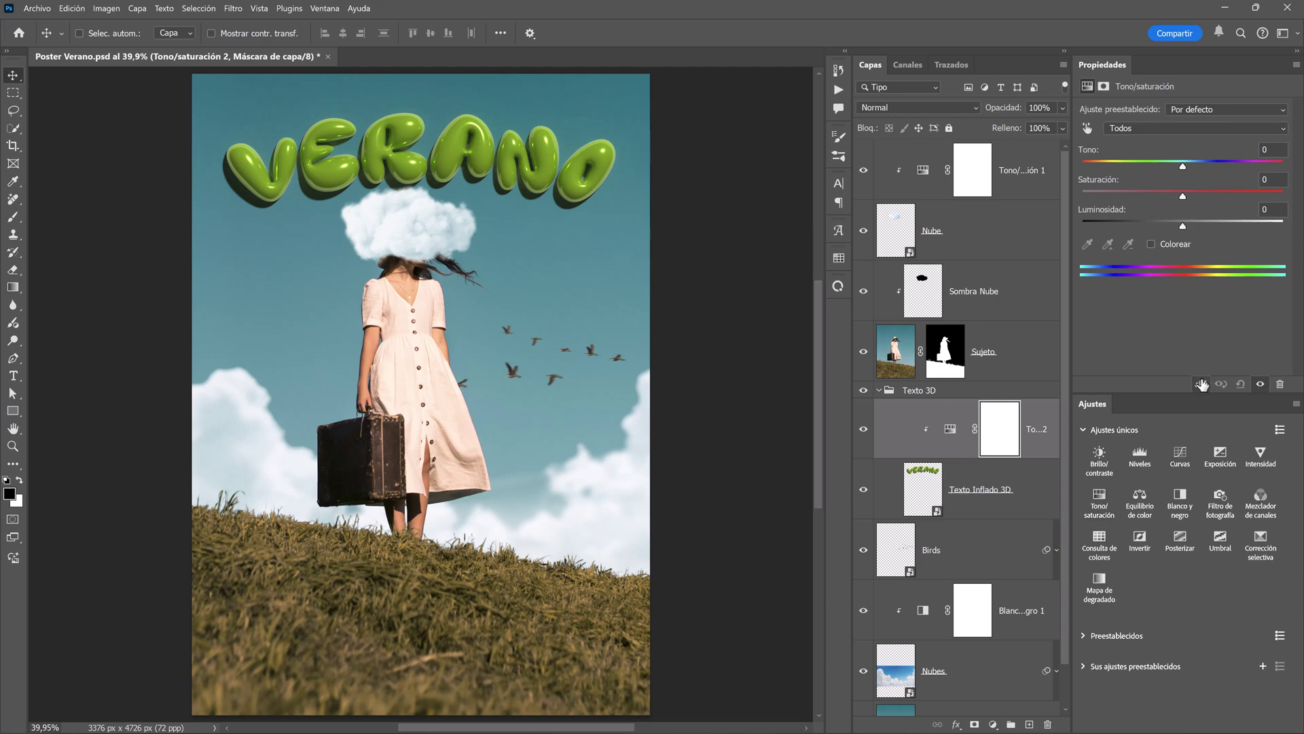
click(1152, 245)
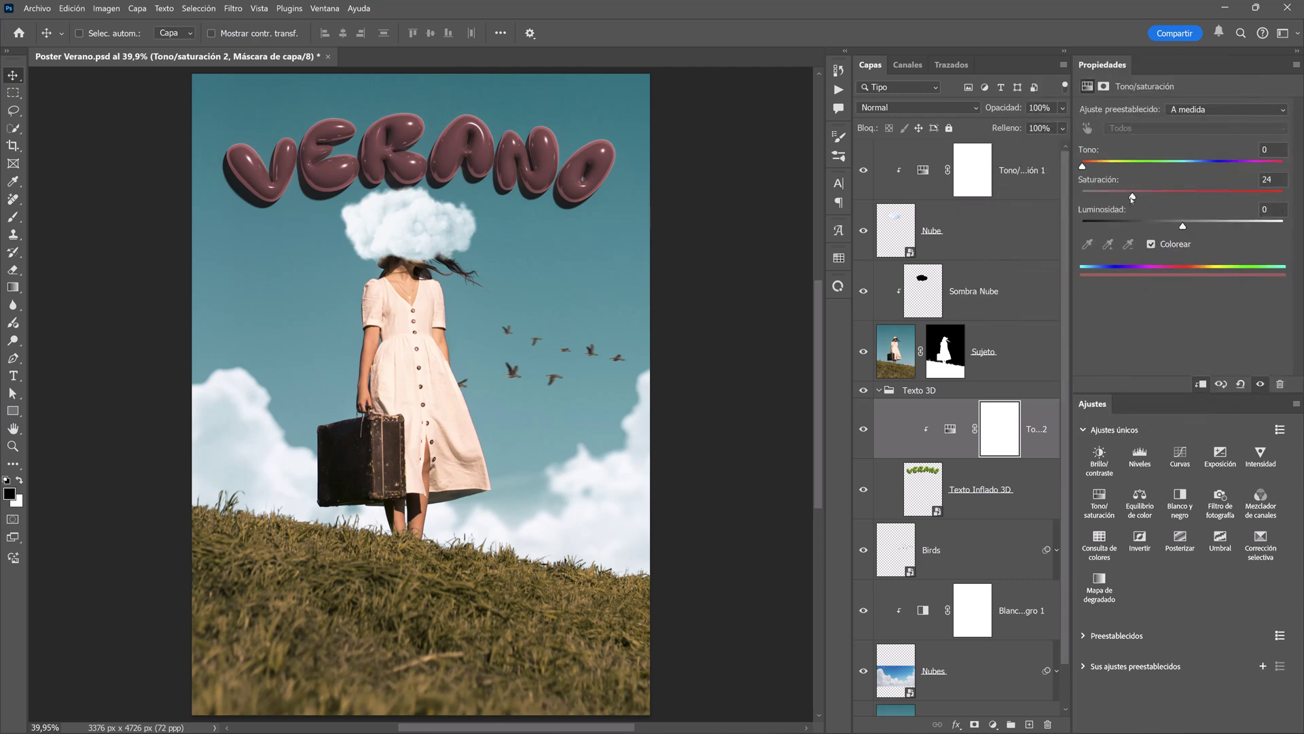
drag(1211, 214, 1190, 231)
Set the tint adjustment's blend mode to Color and collapse the Texto 3D group.
click(911, 444)
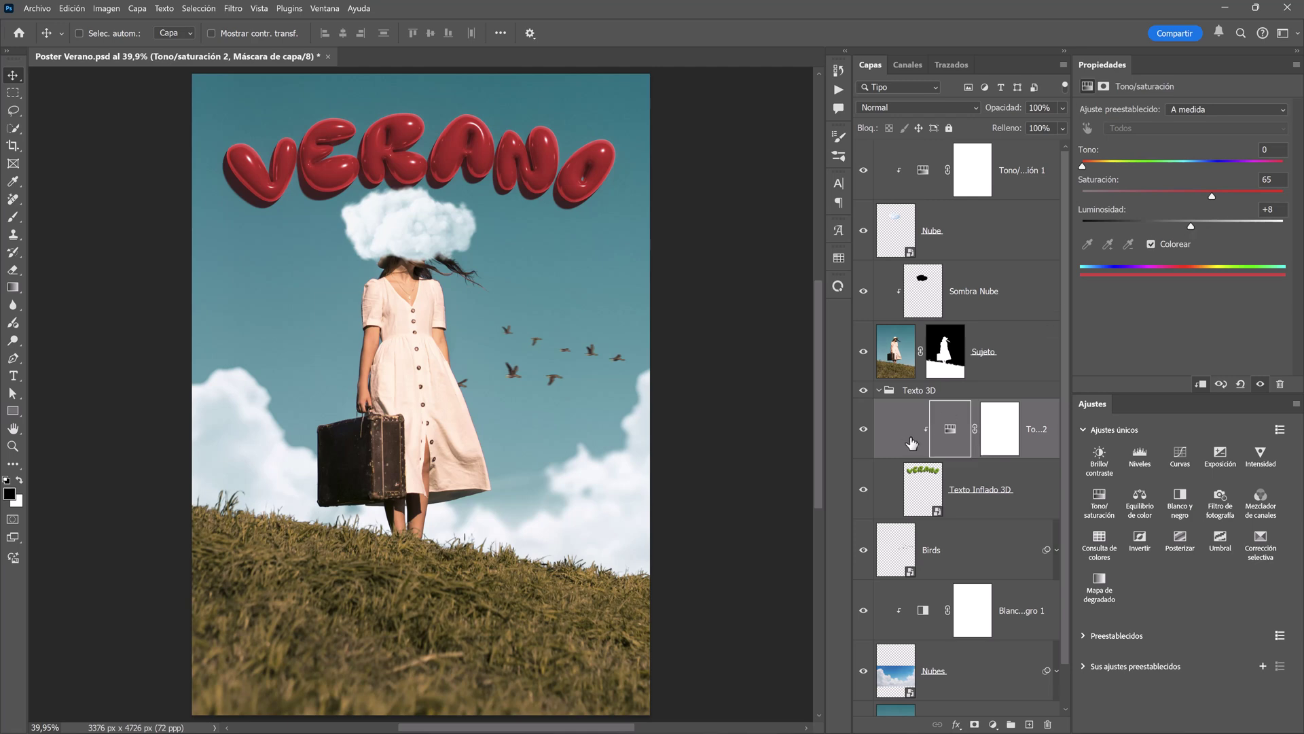
click(863, 429)
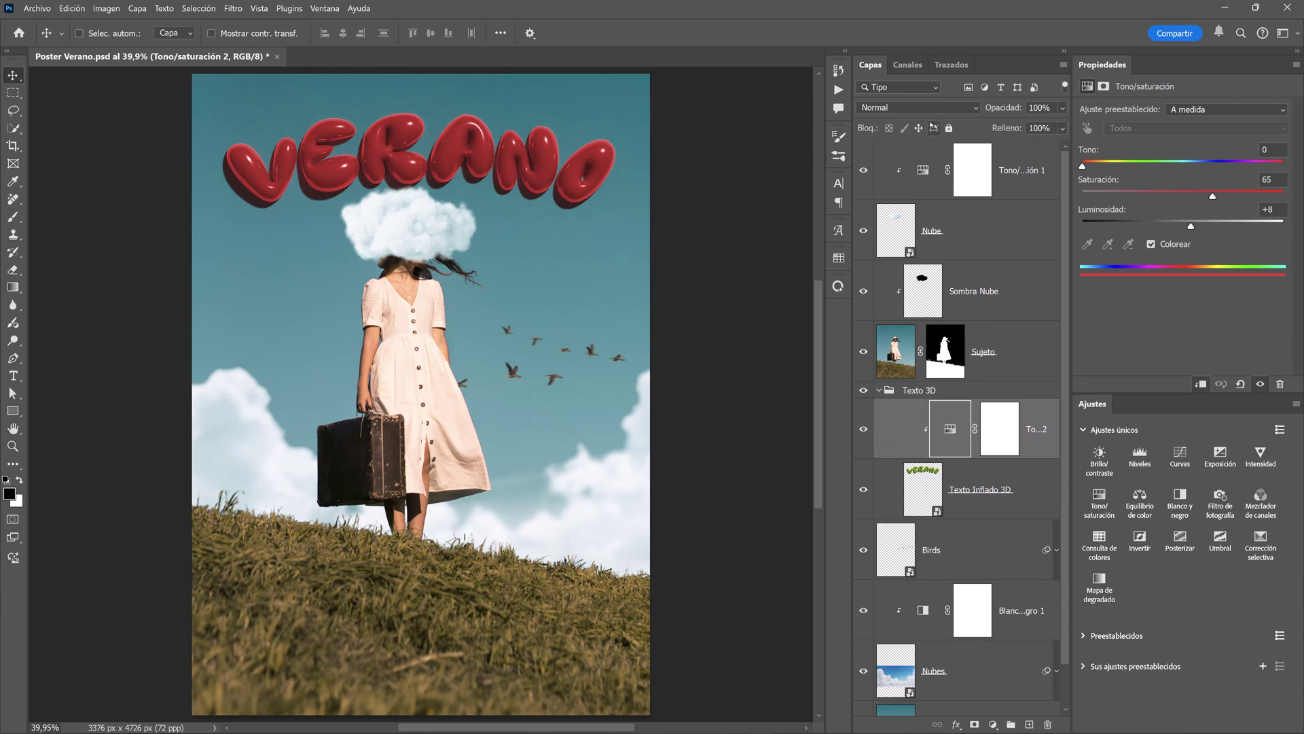
click(922, 111)
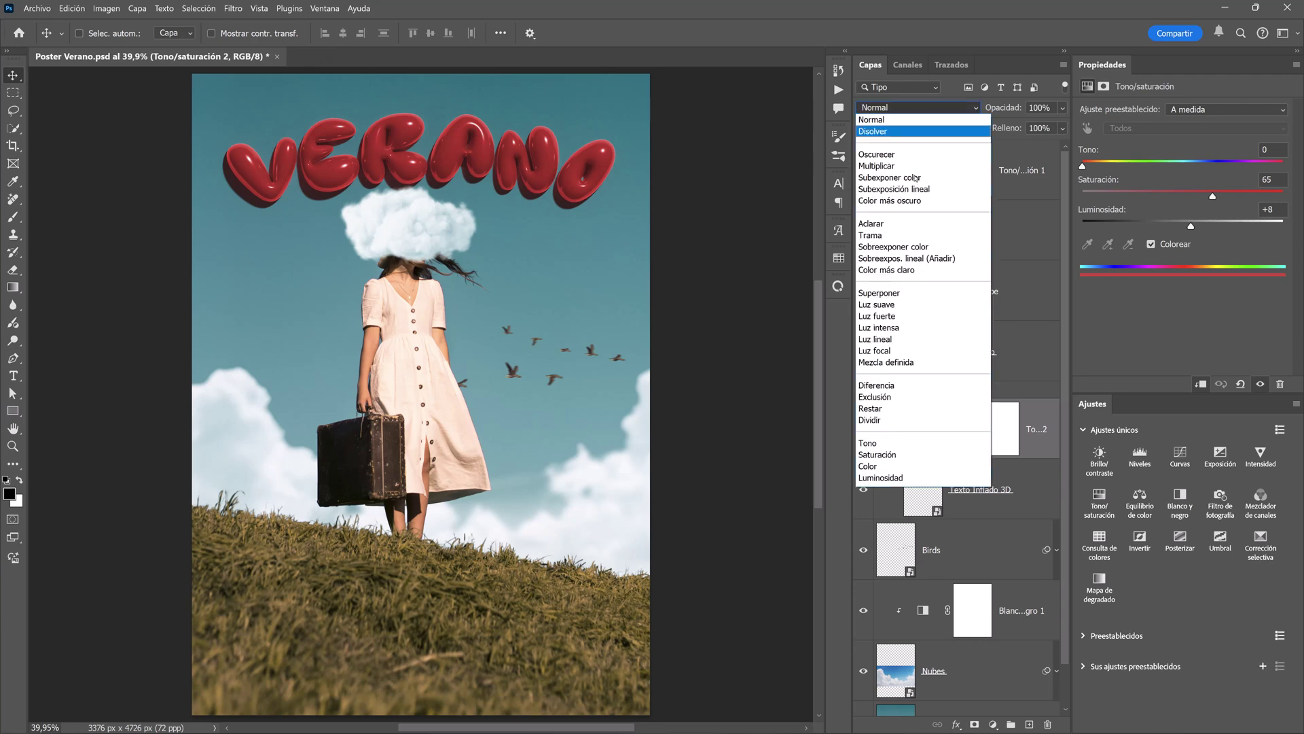
click(898, 466)
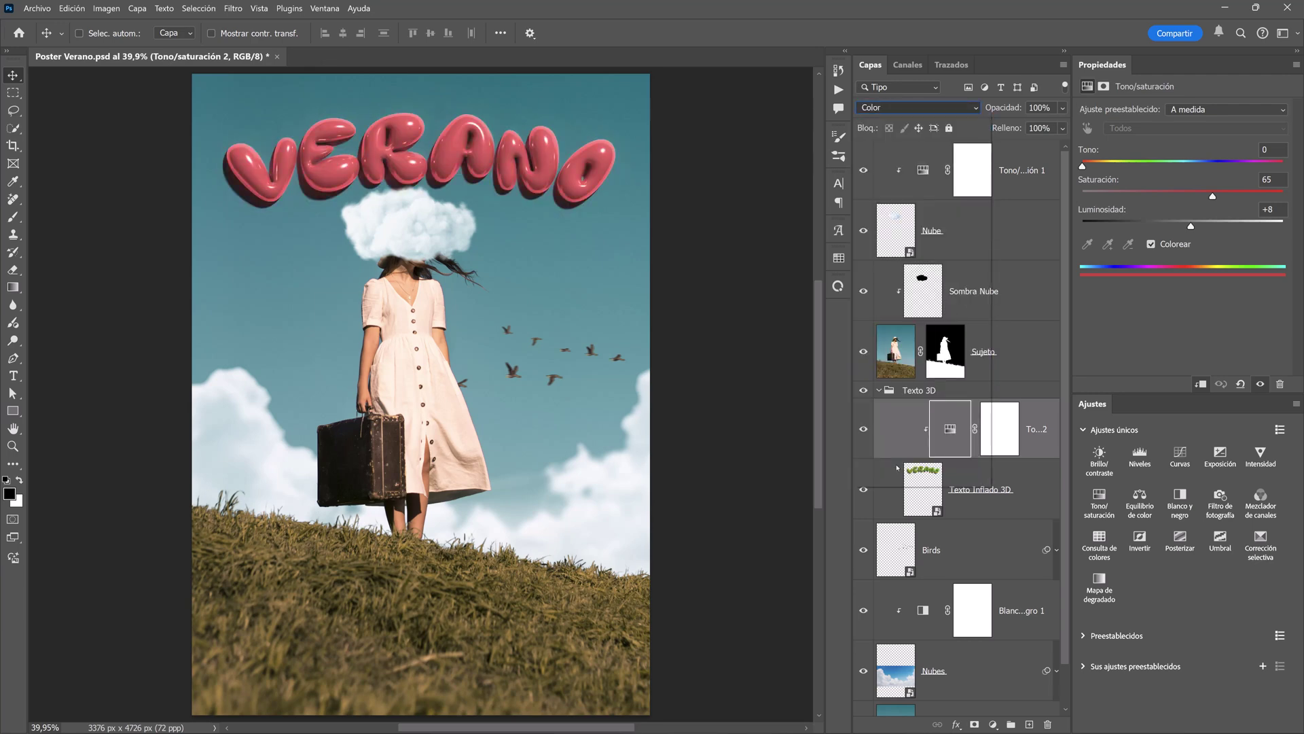
click(864, 430)
click(864, 430)
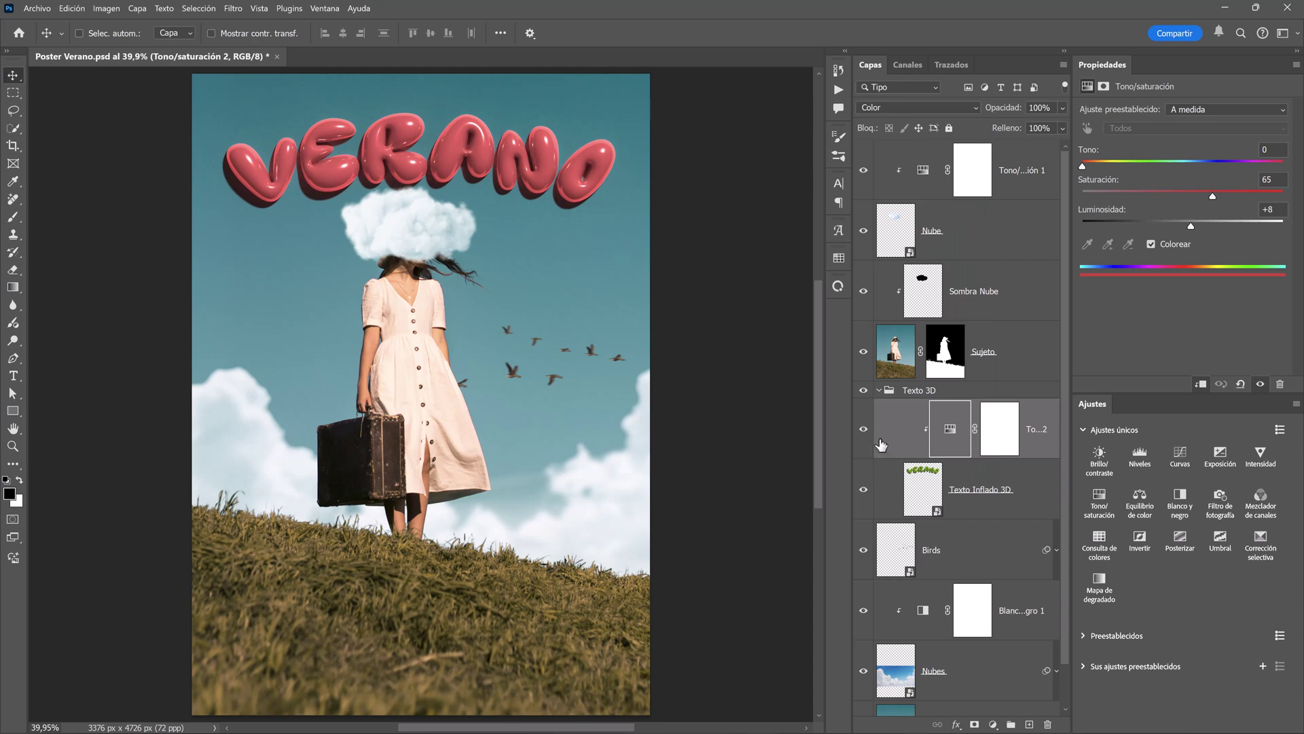
click(880, 390)
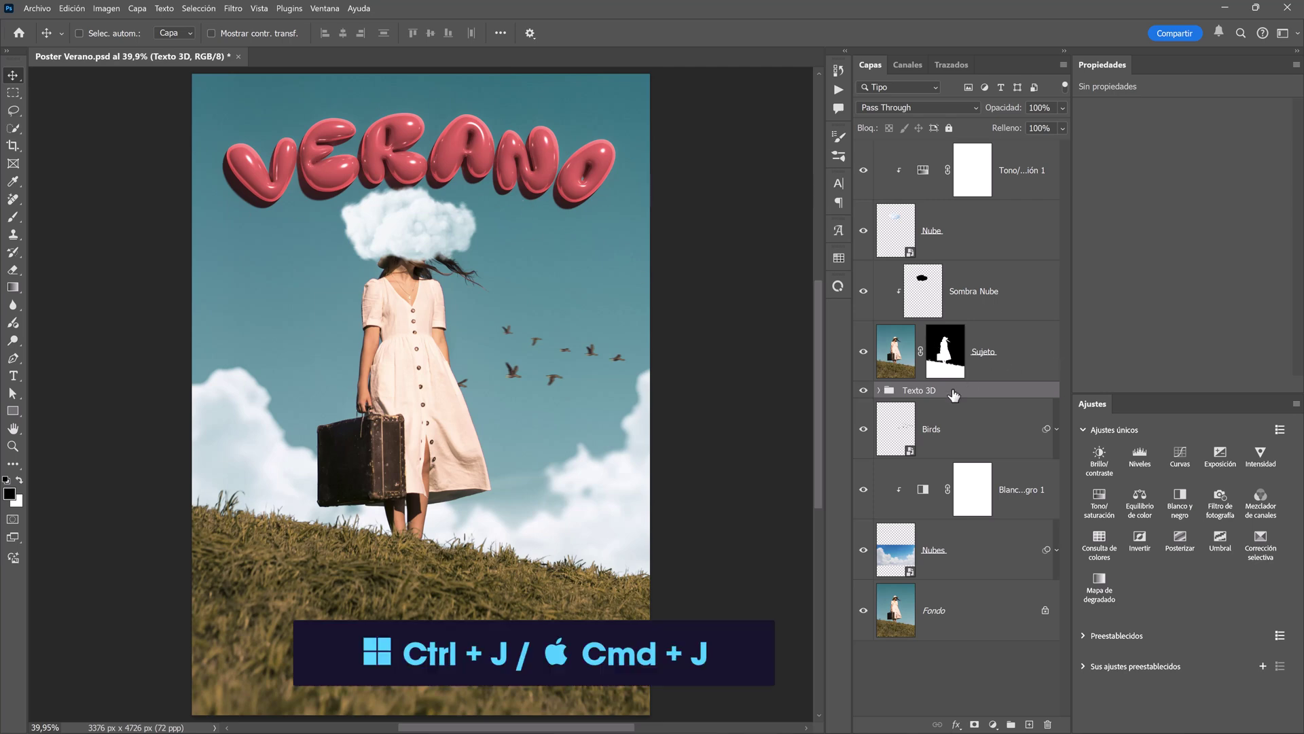
Duplicate the Texto 3D group and select the copy's Texto Inflado 3D layer.
key(ctrl)
key(ctrl+j)
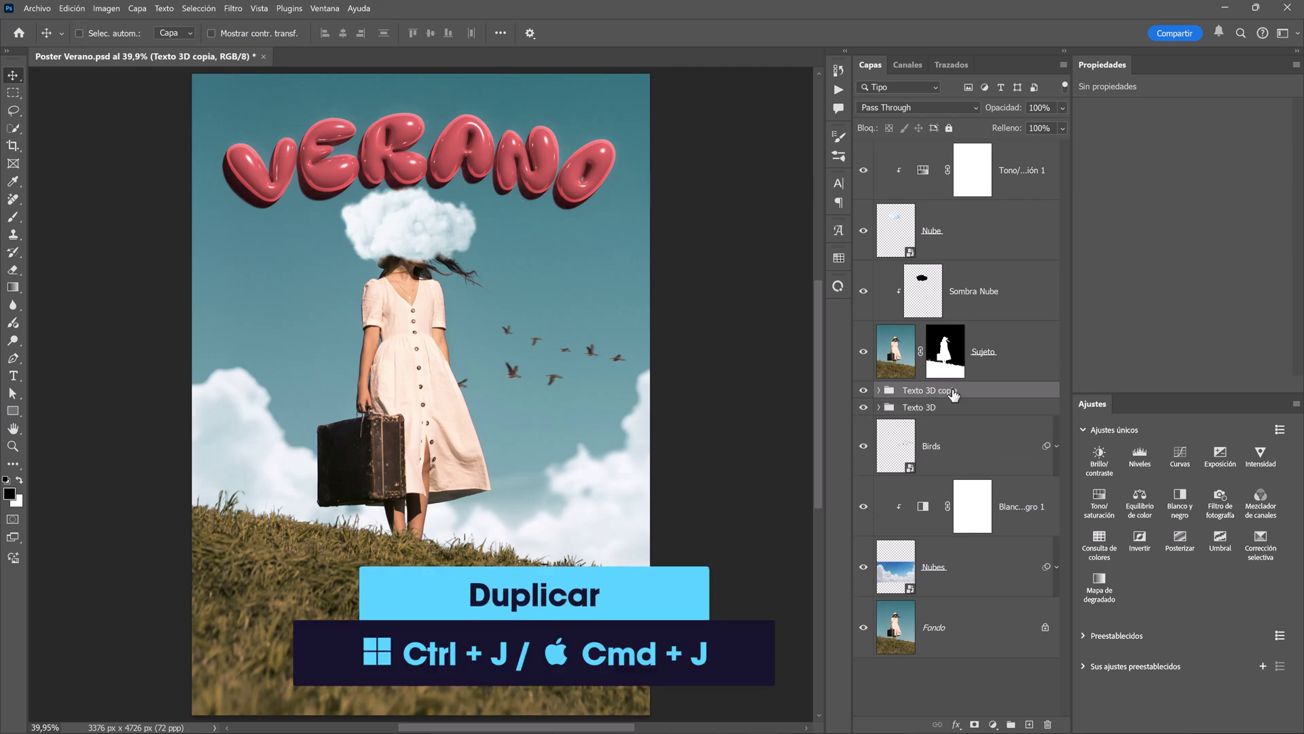
click(879, 390)
click(932, 486)
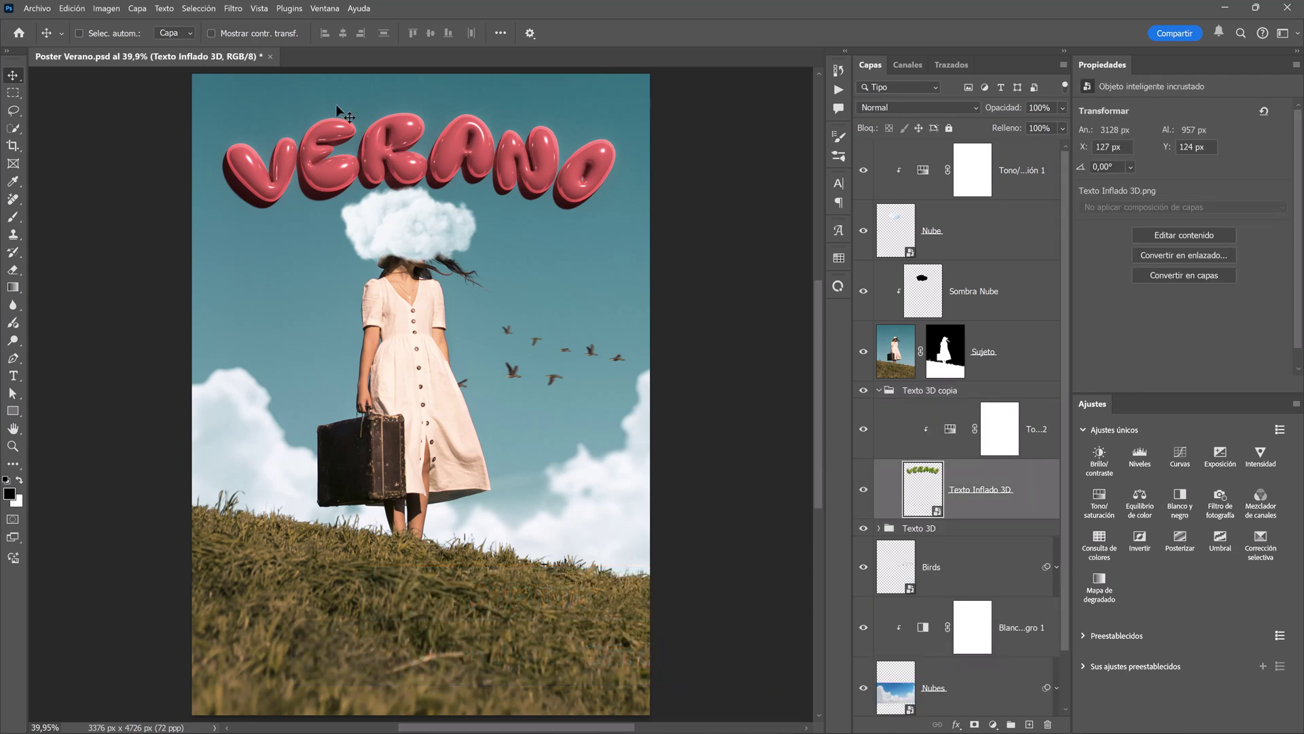
Blur the copied VERANO layer with a 20-pixel Gaussian Blur.
click(233, 9)
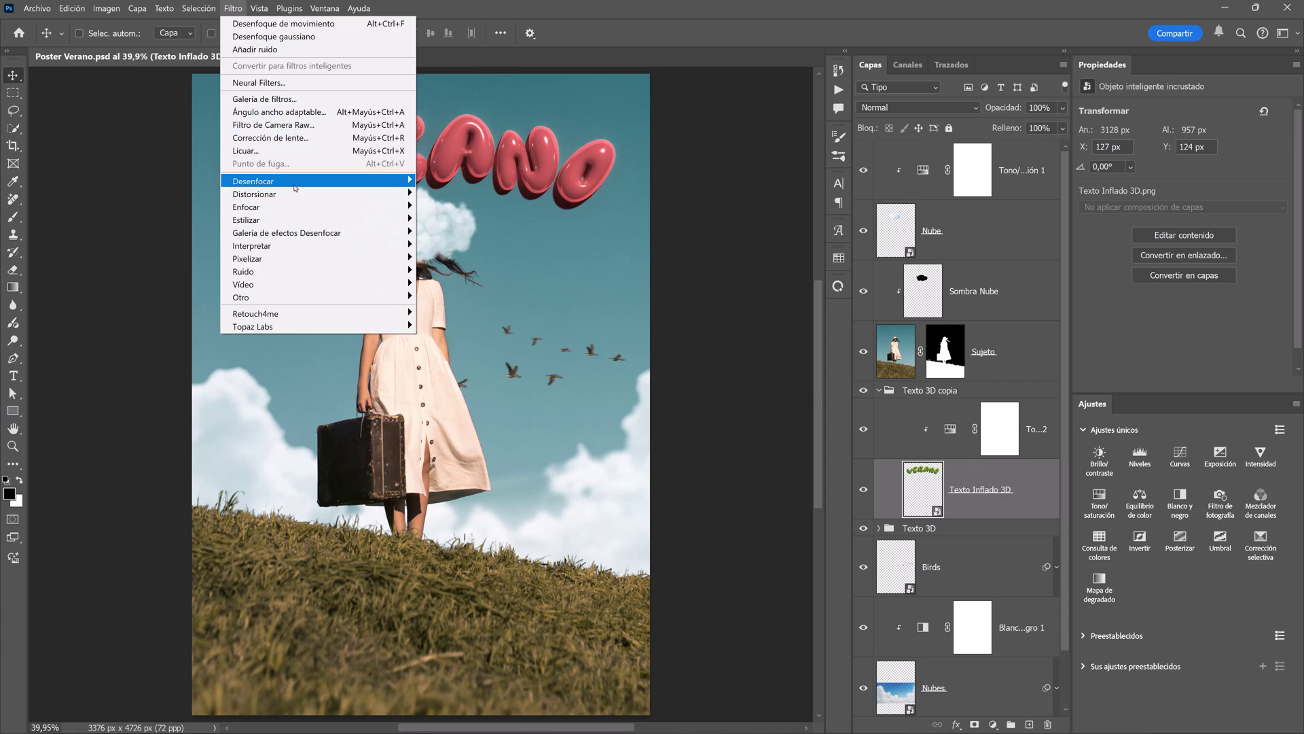
mouse_move(316, 181)
click(516, 271)
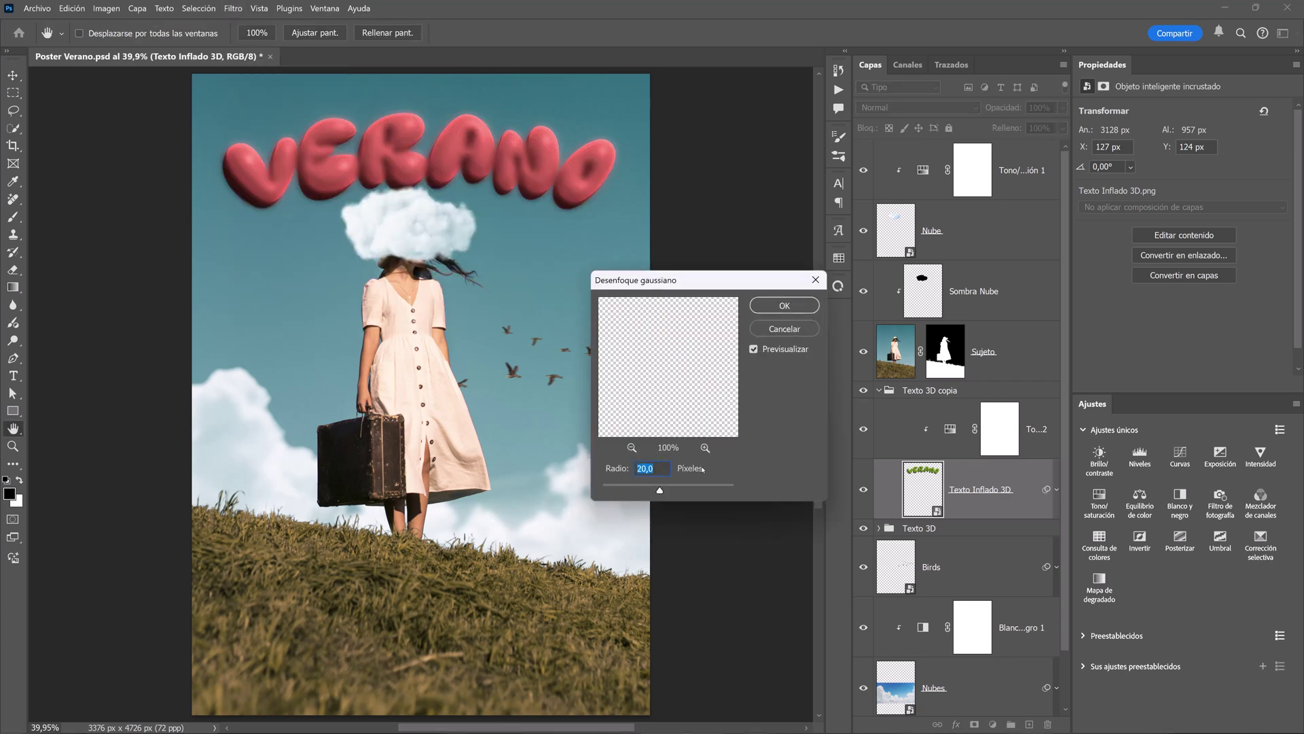
click(785, 305)
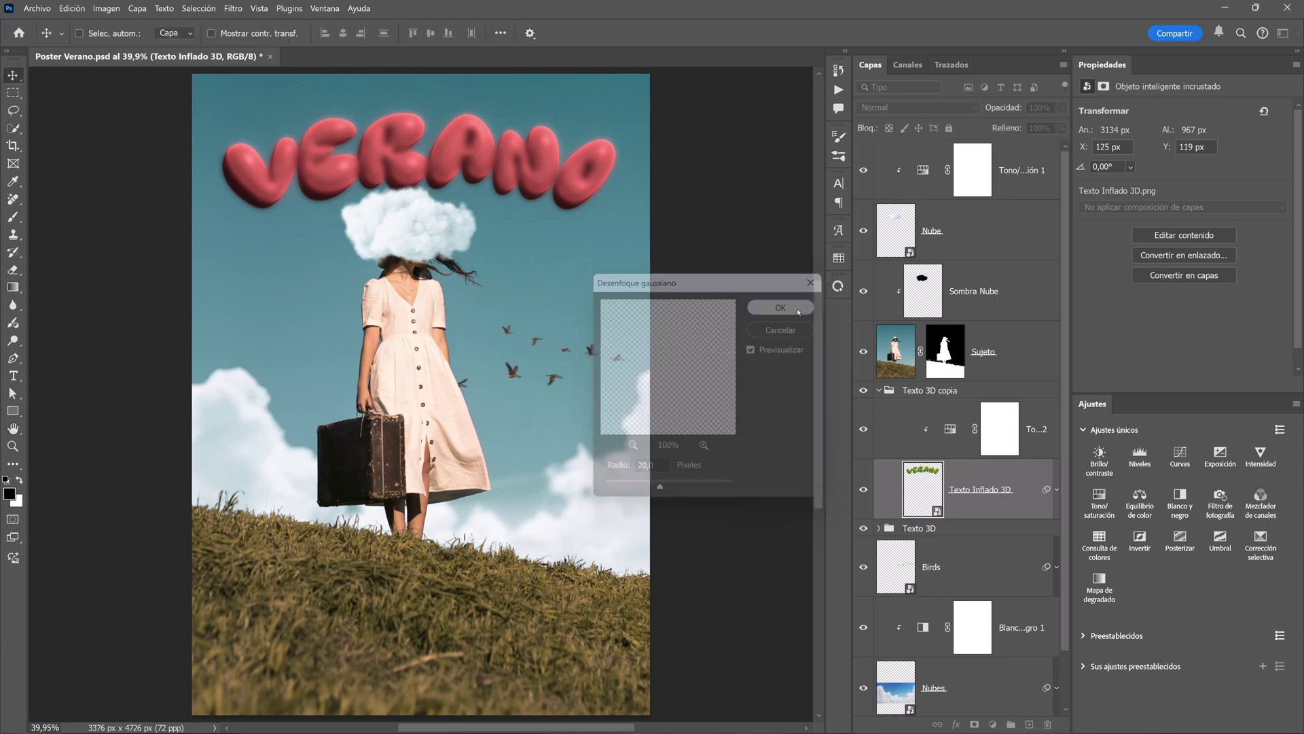
click(880, 391)
click(948, 392)
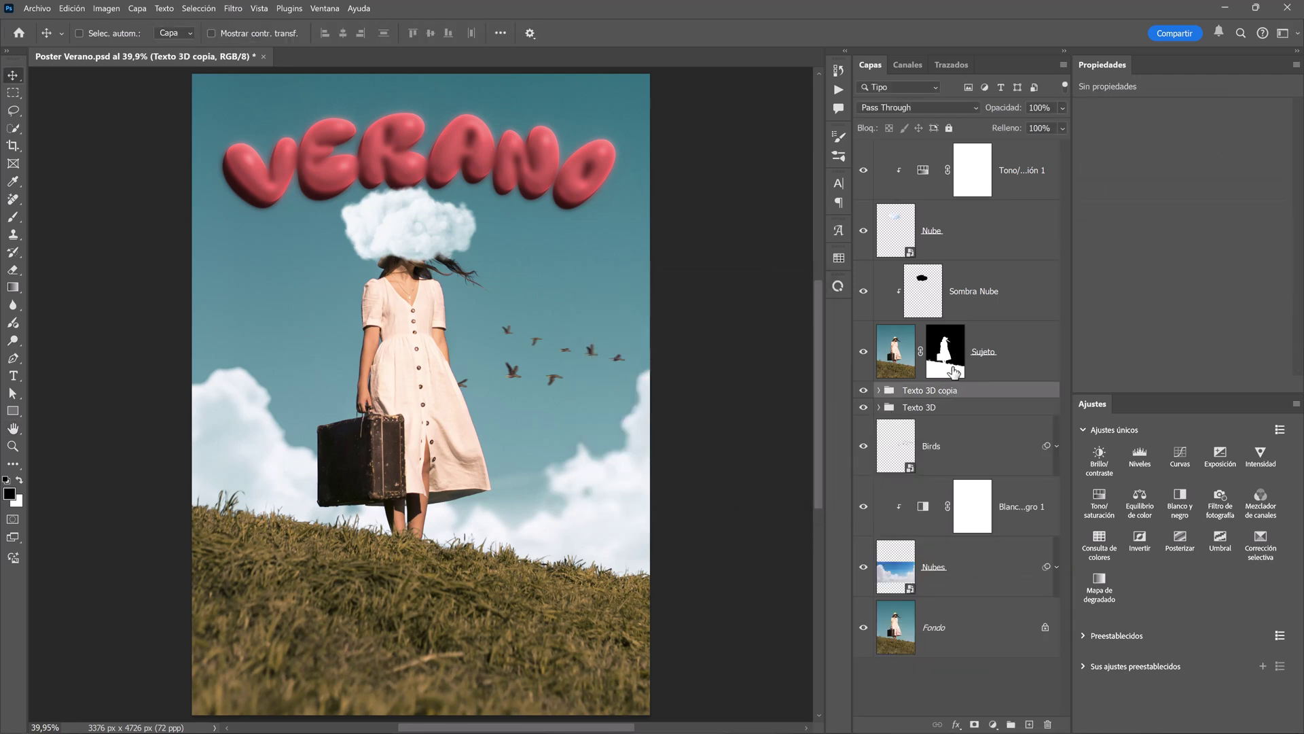
Set the blurred Texto 3D copia group to Trama blend at 50% opacity.
click(913, 108)
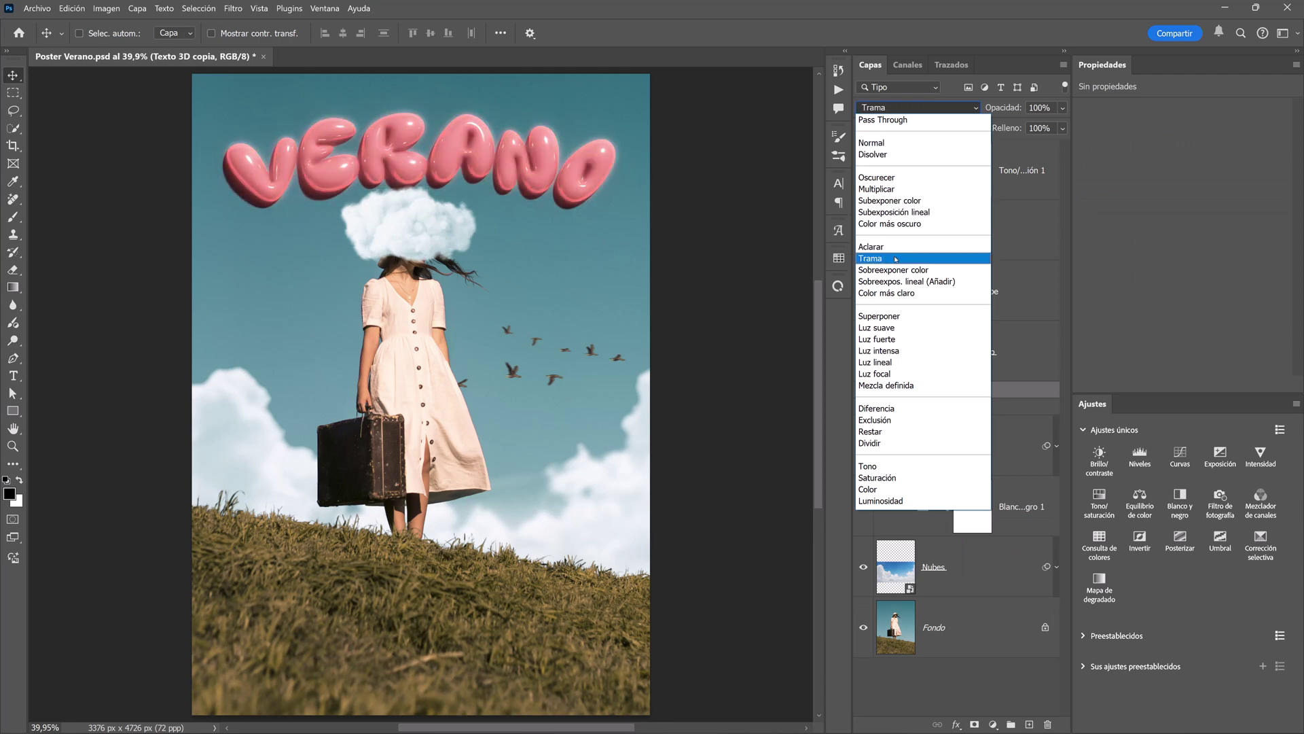
click(895, 259)
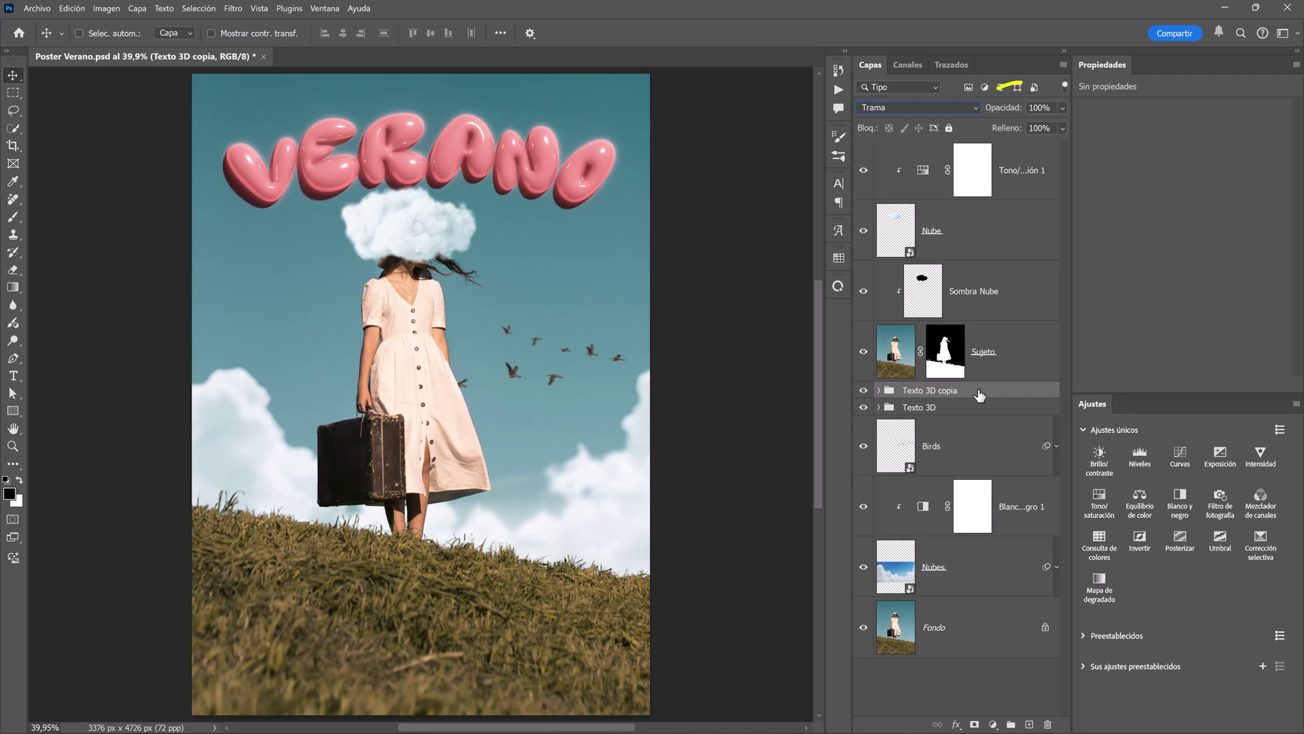
key(5)
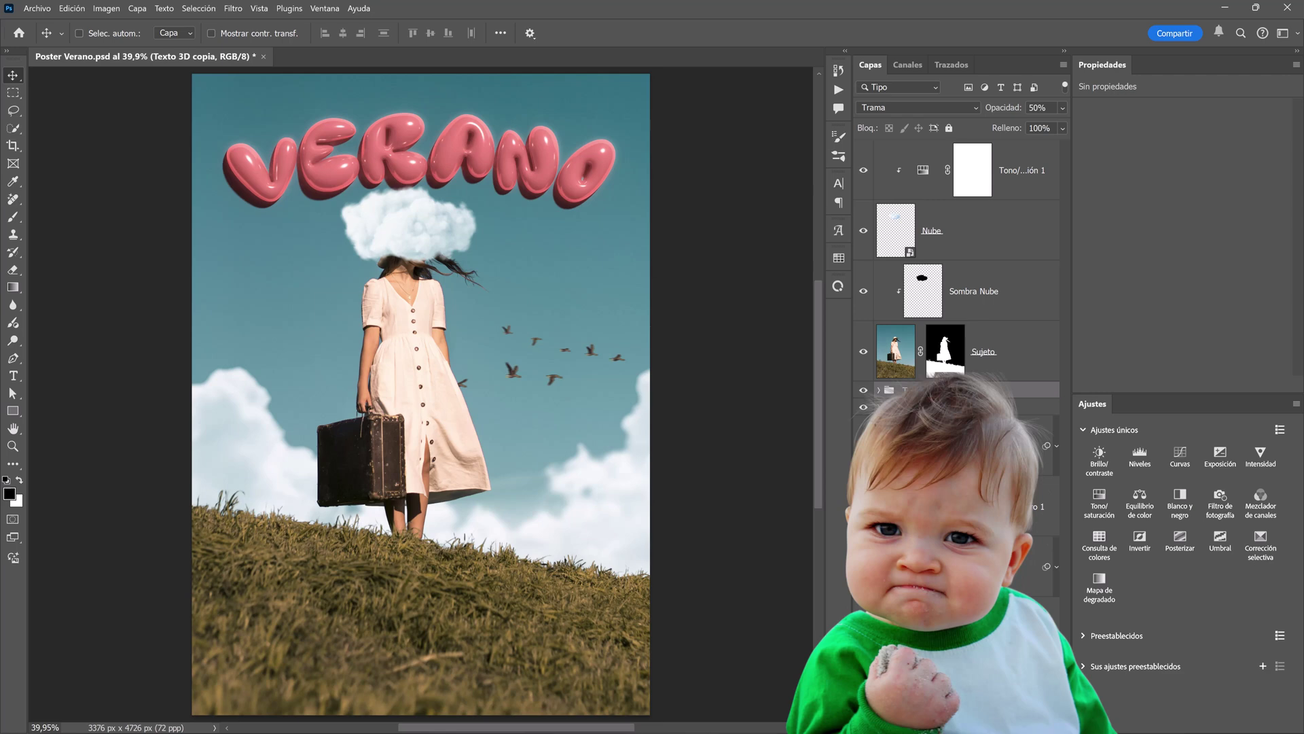
Group both VERANO groups into a group named 'Titulo'.
shift+click(979, 410)
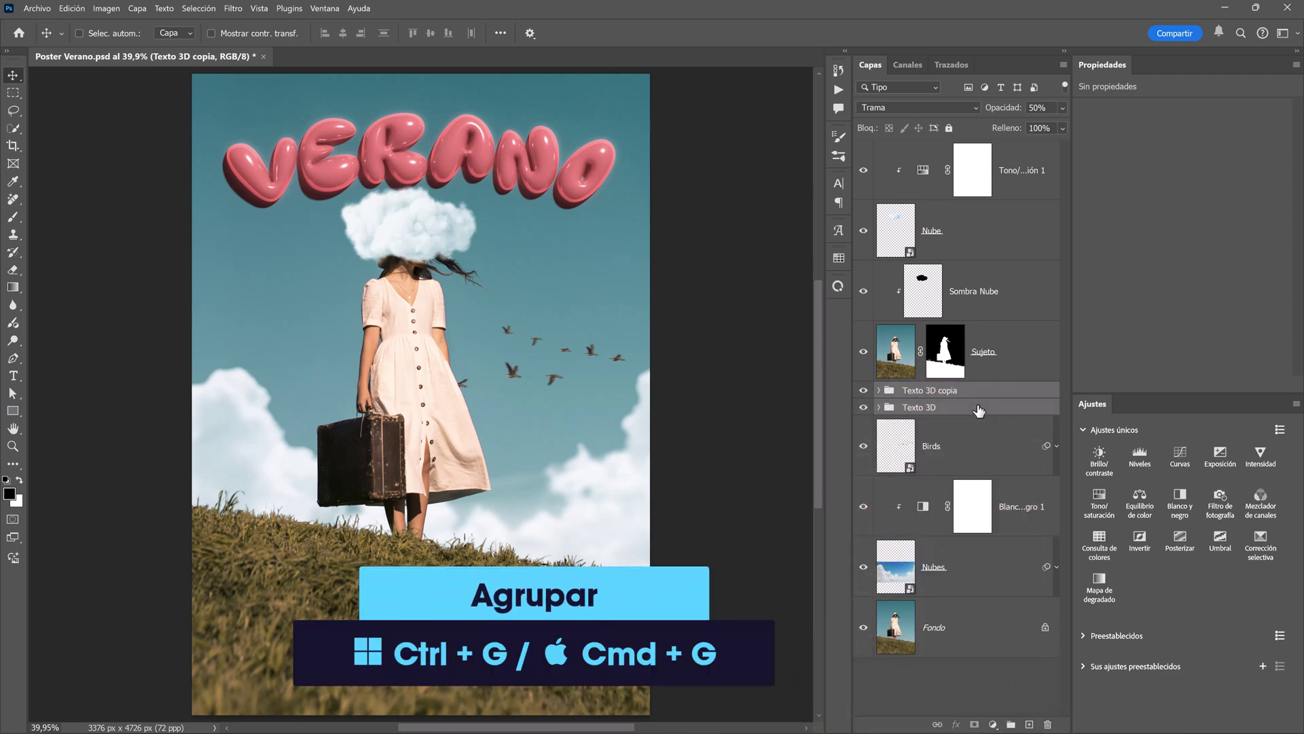
key(ctrl+g)
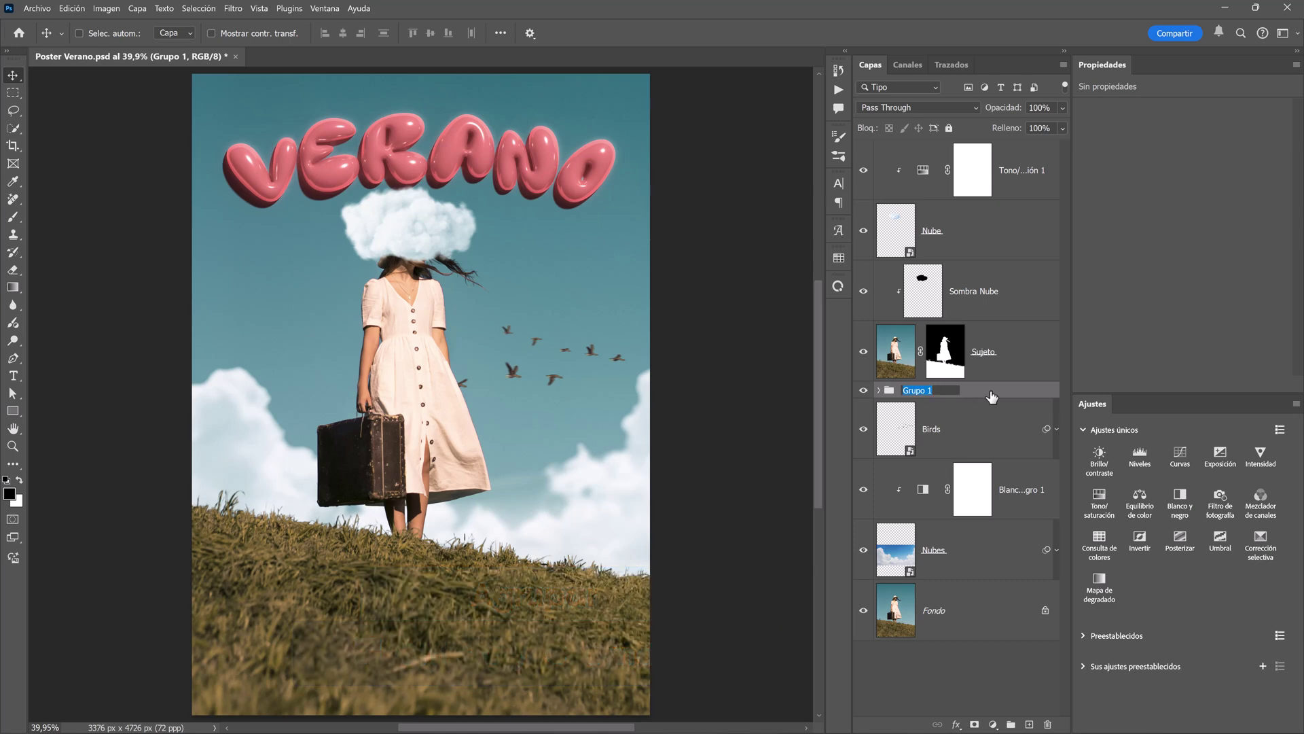
text(Titulo)
key(Return)
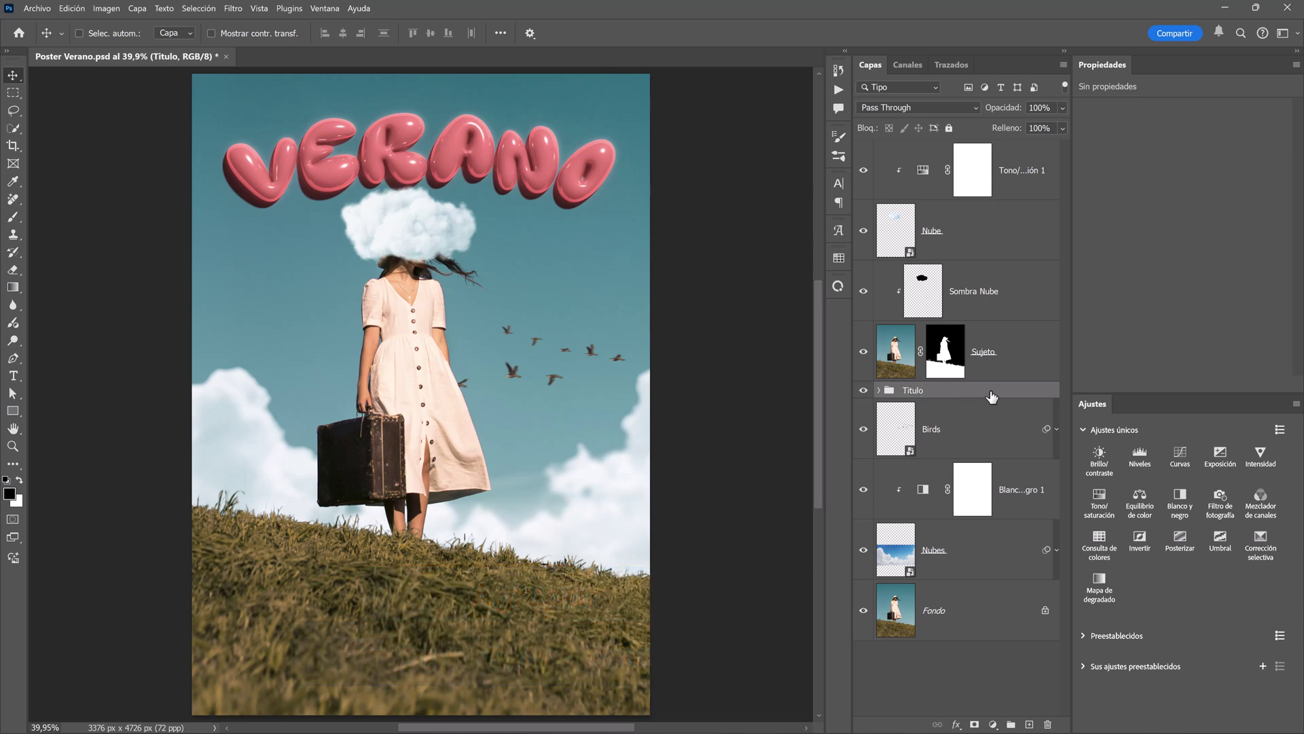
Add a white Lorem Ipsum placeholder paragraph across the grass at the poster's bottom.
click(1018, 156)
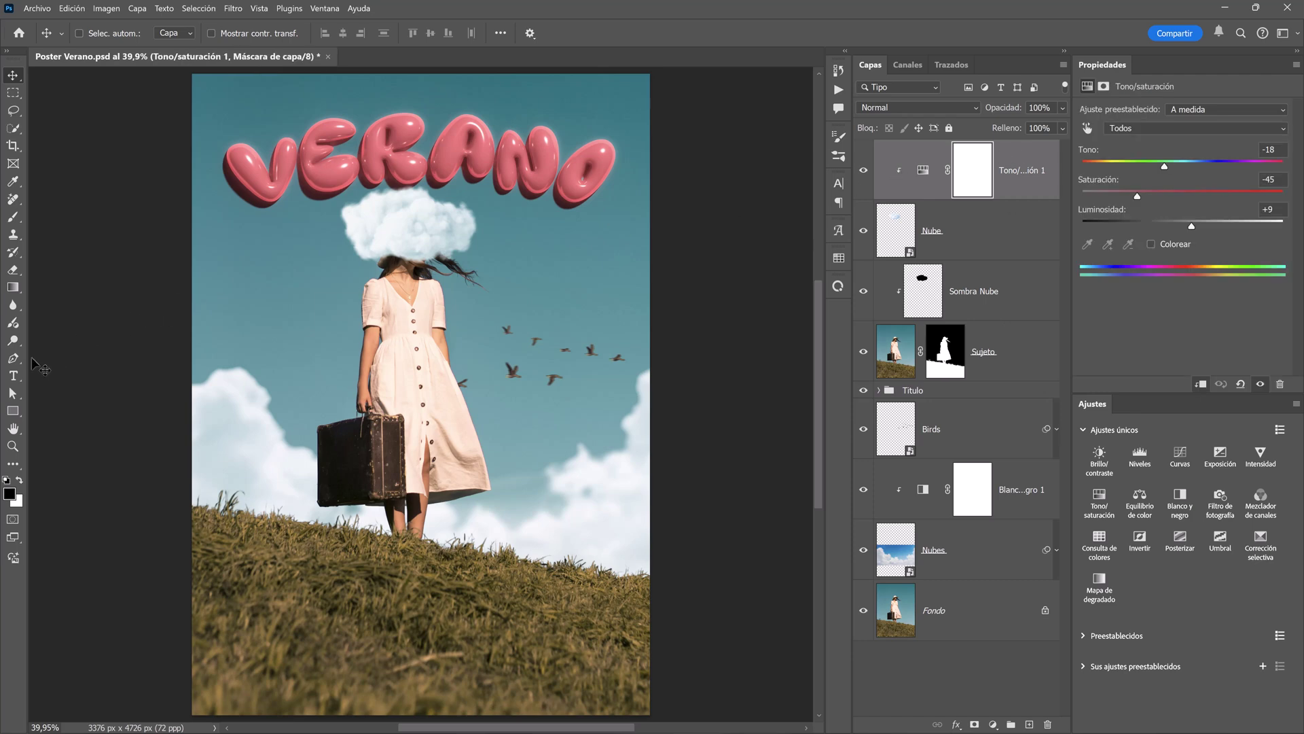
click(13, 375)
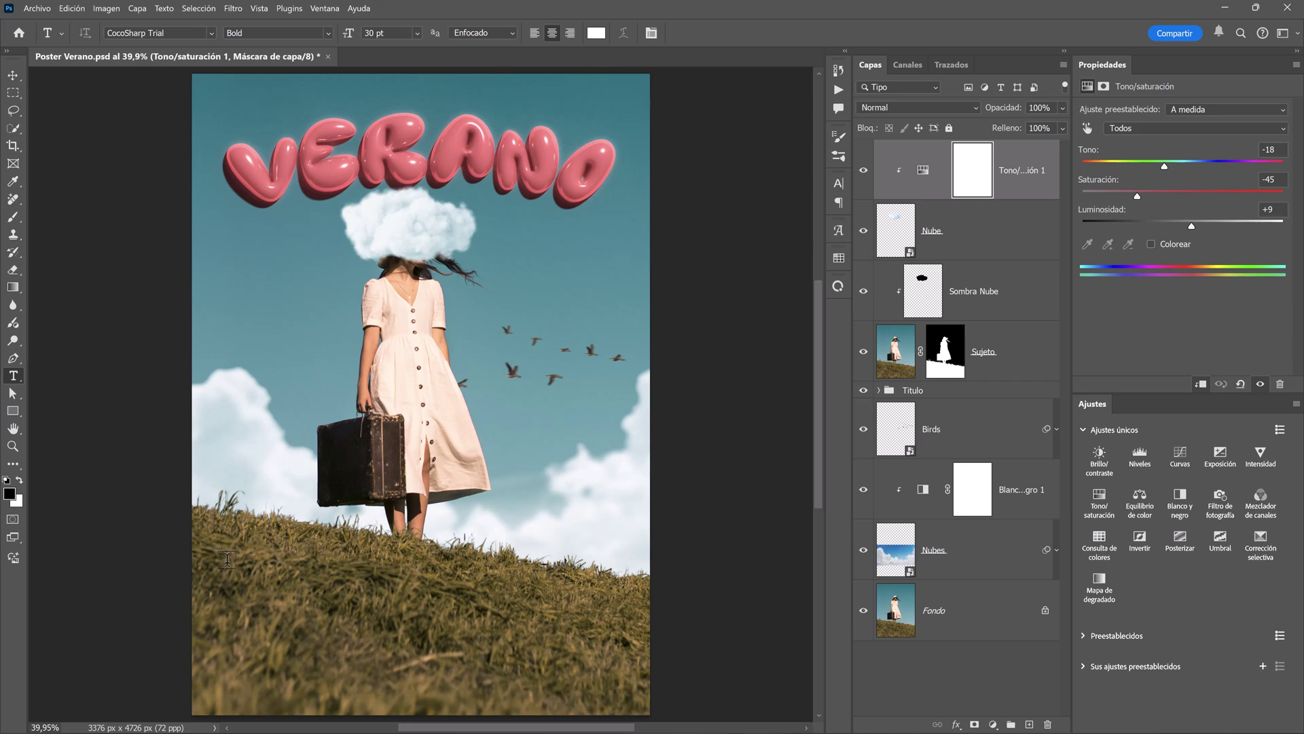
drag(227, 558, 620, 690)
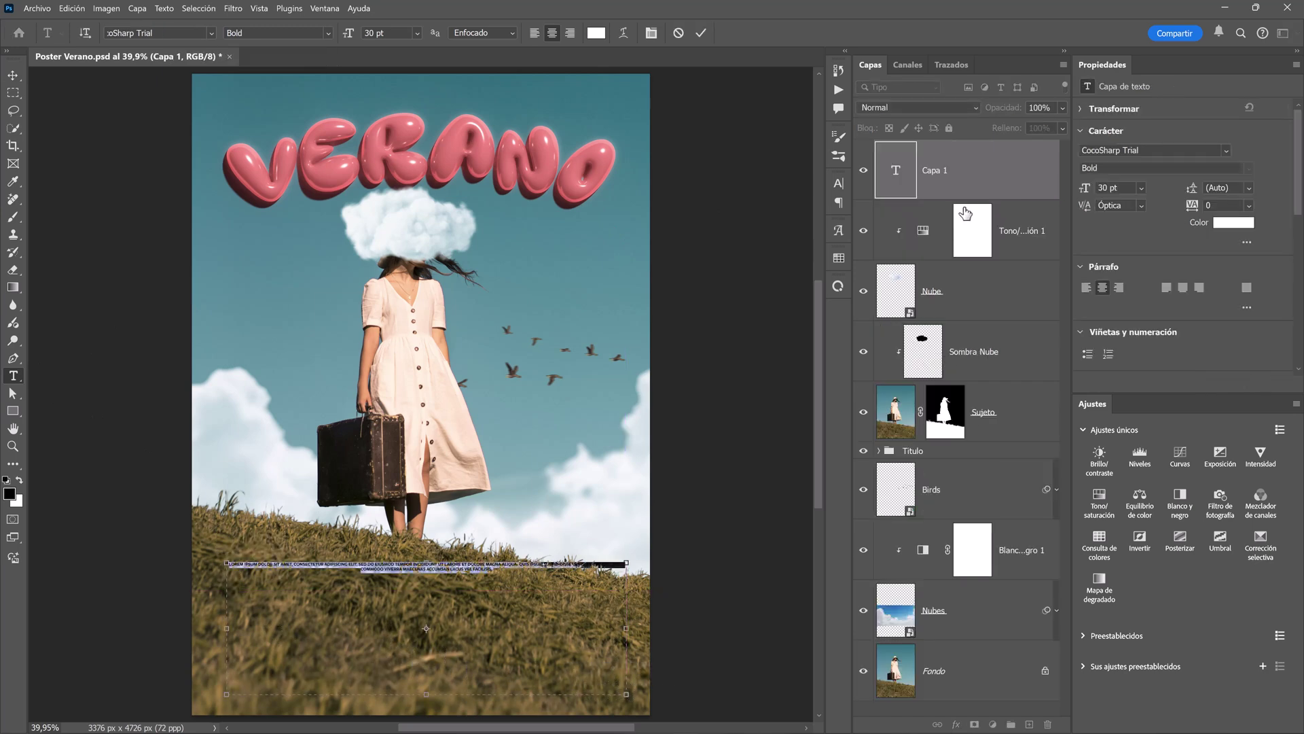
click(961, 184)
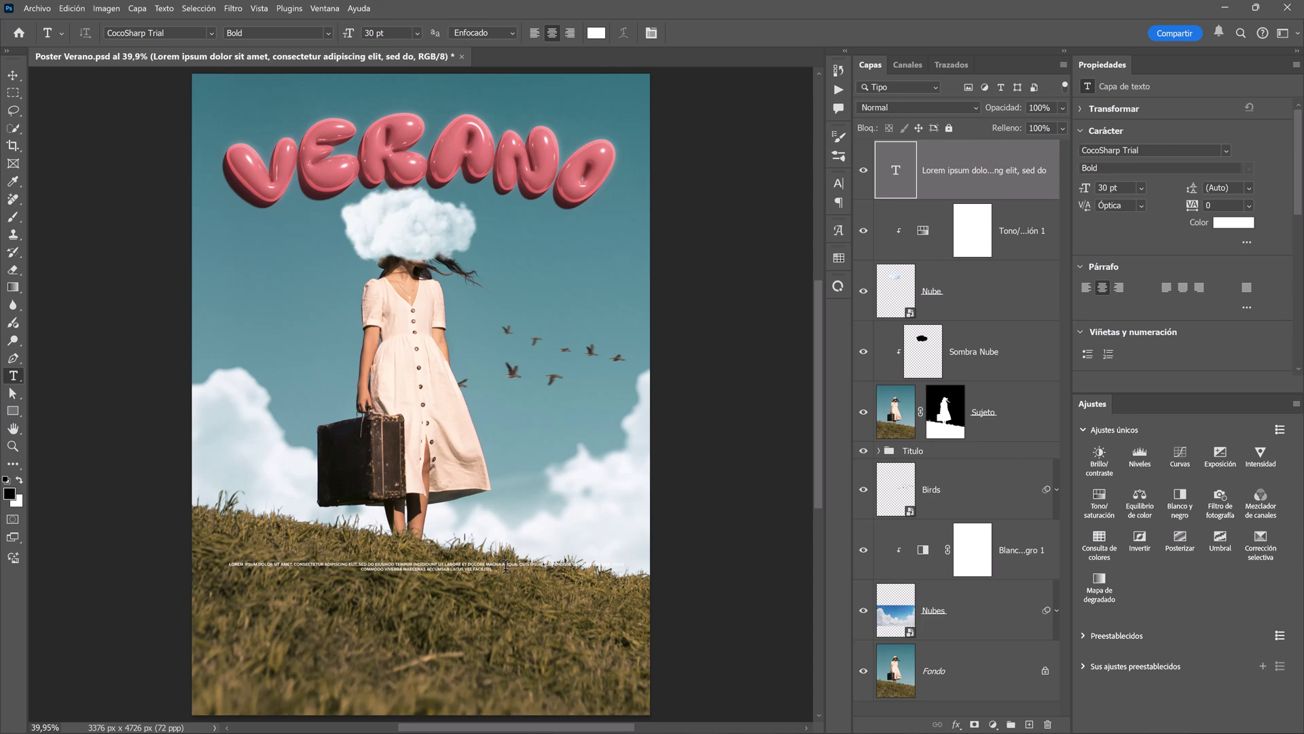
drag(506, 566, 174, 533)
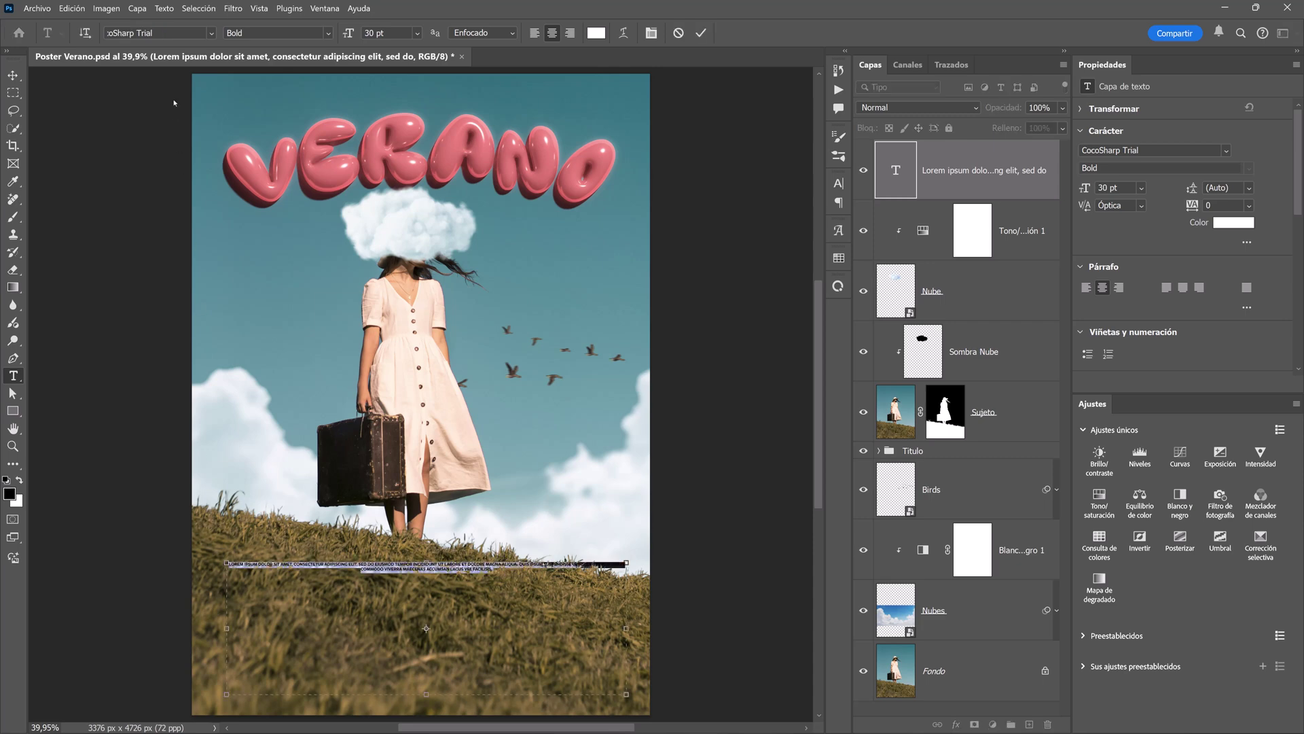
click(170, 8)
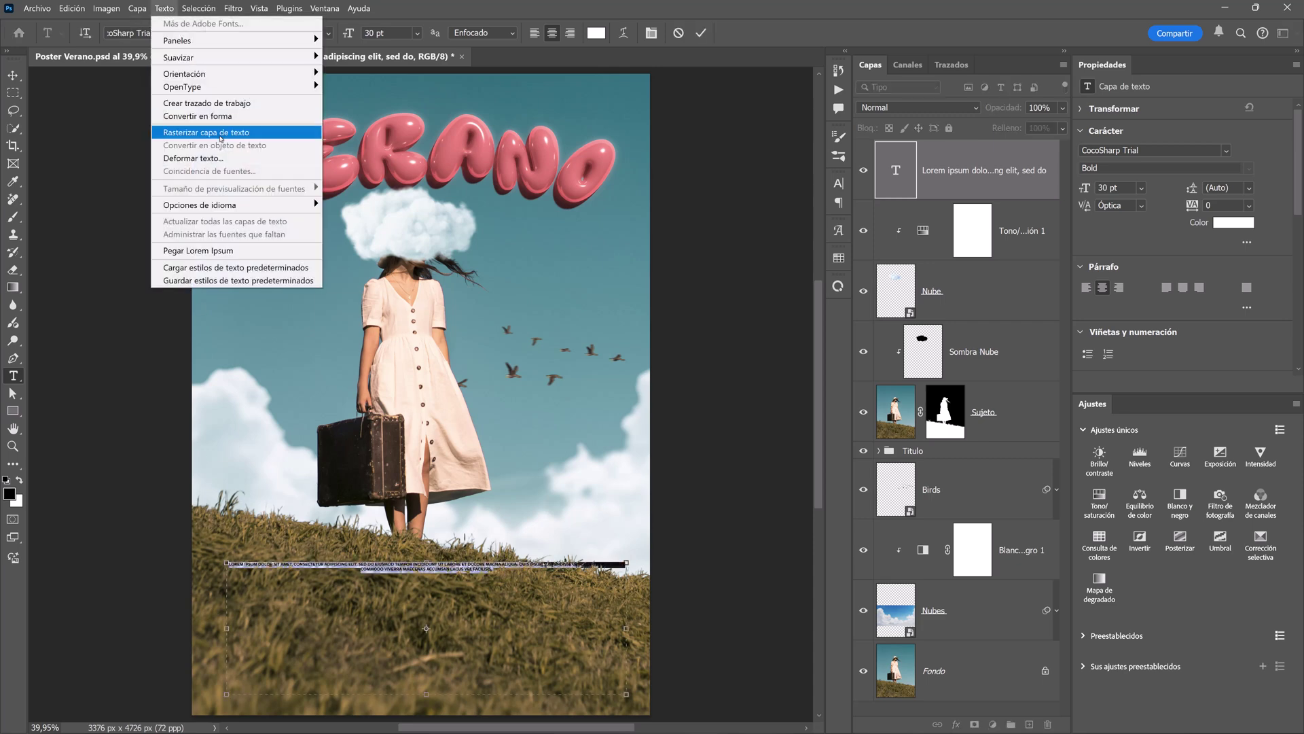
click(246, 251)
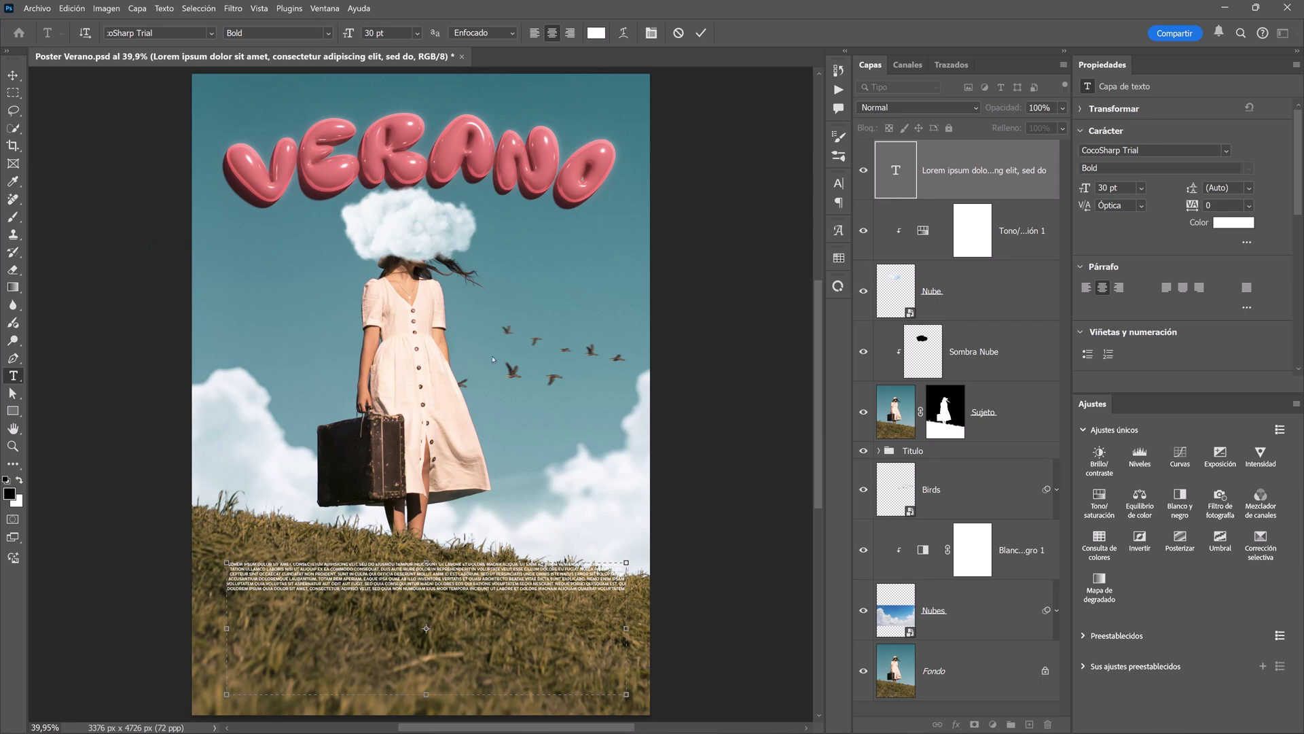
click(964, 265)
Enlarge the PNCTUTS headline across the poster bottom and place the barcode image.
click(975, 242)
text(pnctuts)
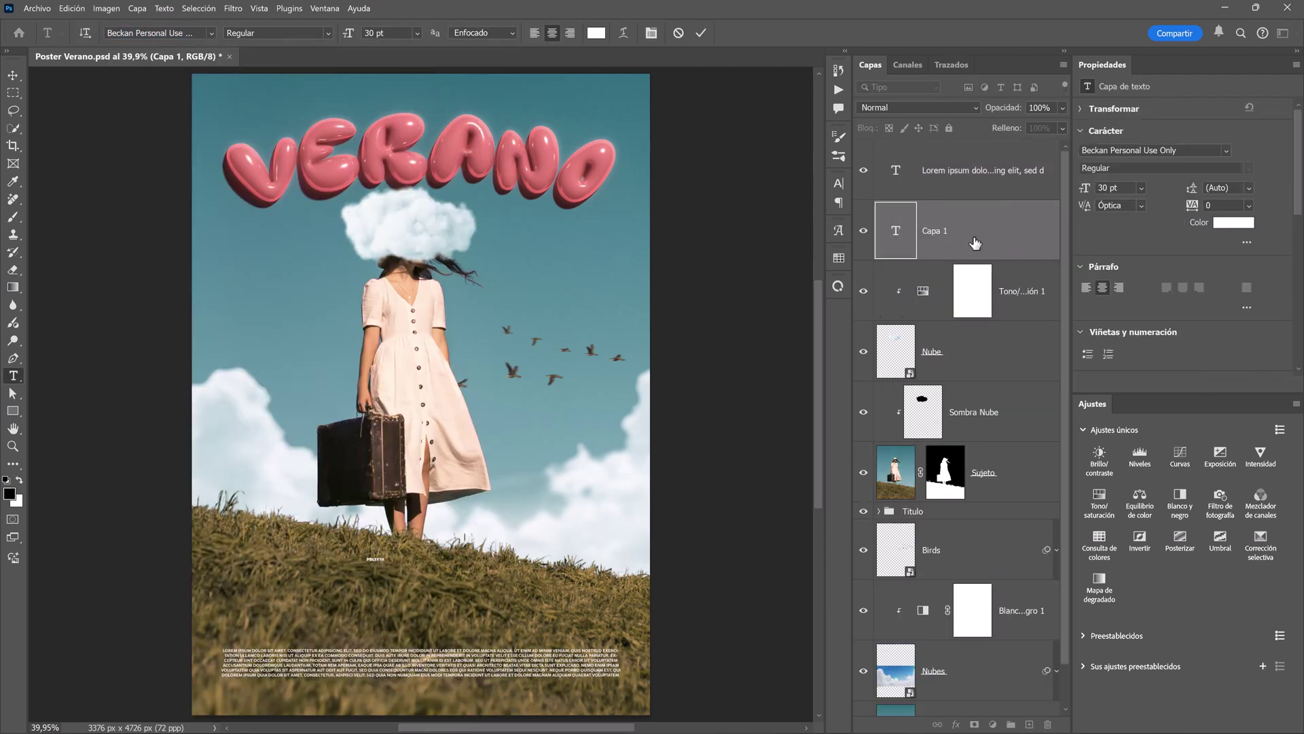
drag(385, 563, 629, 537)
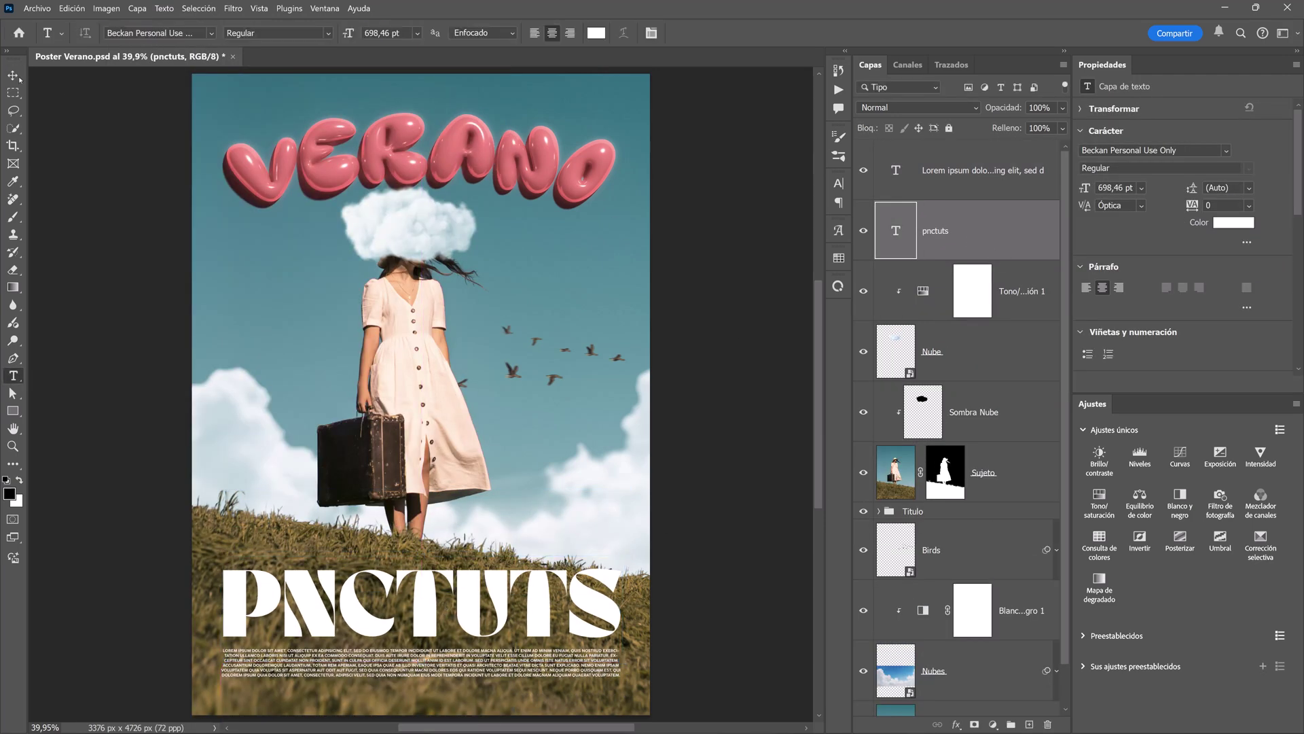
click(37, 8)
click(61, 288)
double_click(209, 116)
Place the Dolby Surround logo and the PNCT logo at top-left.
click(37, 8)
click(61, 289)
double_click(297, 118)
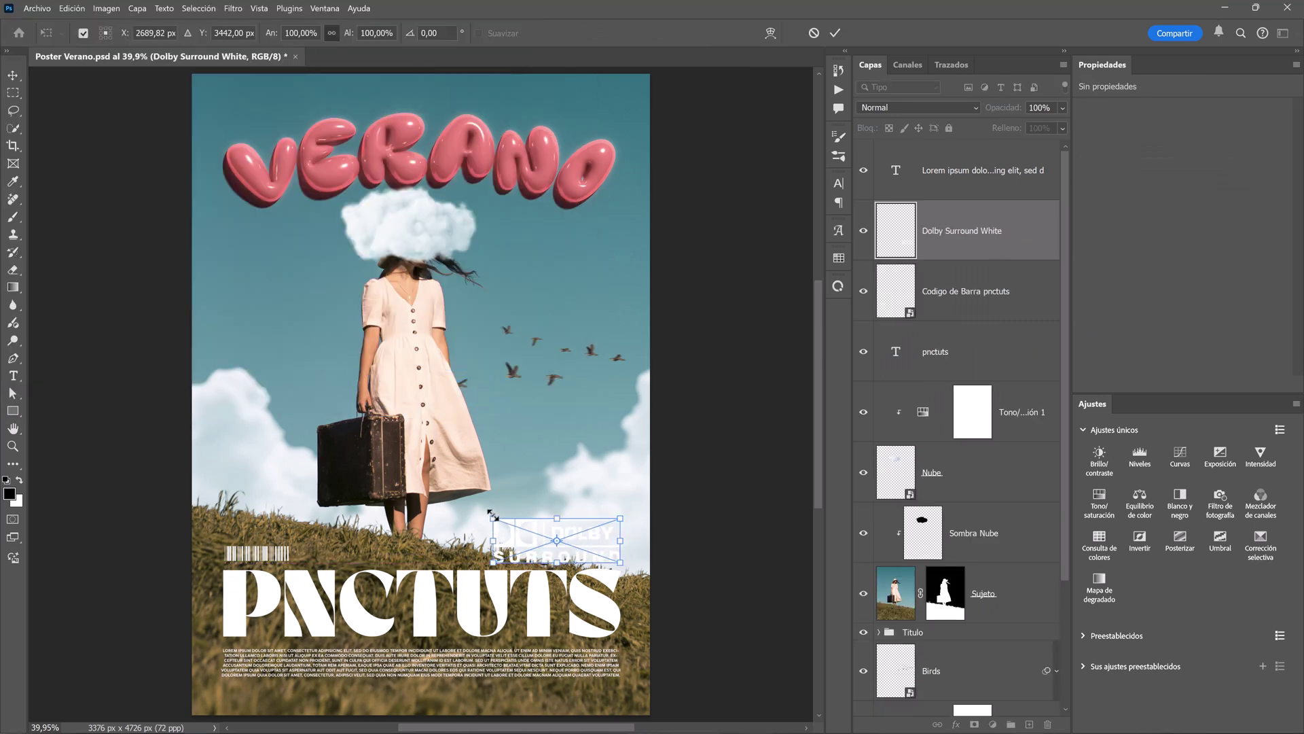
key(Return)
double_click(297, 119)
key(Return)
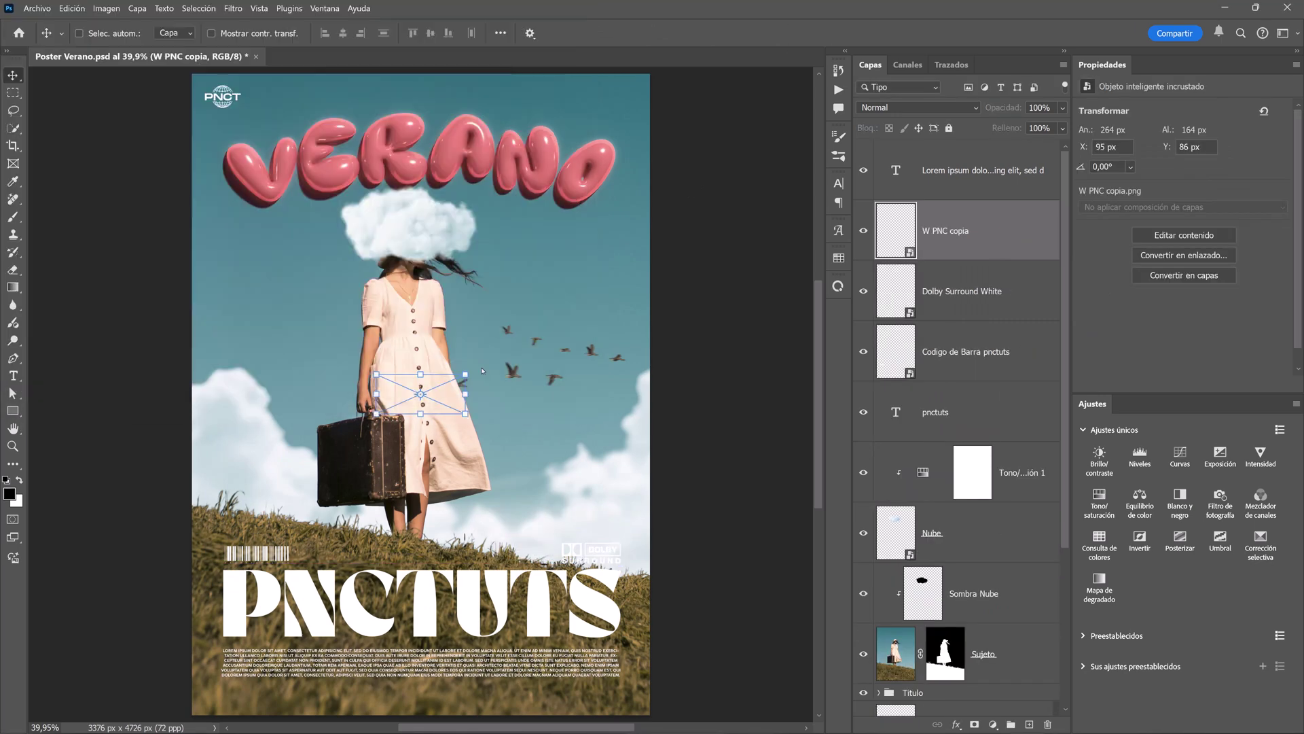
Duplicate the sparkle star, shrink the copy to about 77%, and position it.
key(ctrl+j)
key(ctrl+j)
key(ctrl+t)
drag(299, 112, 277, 127)
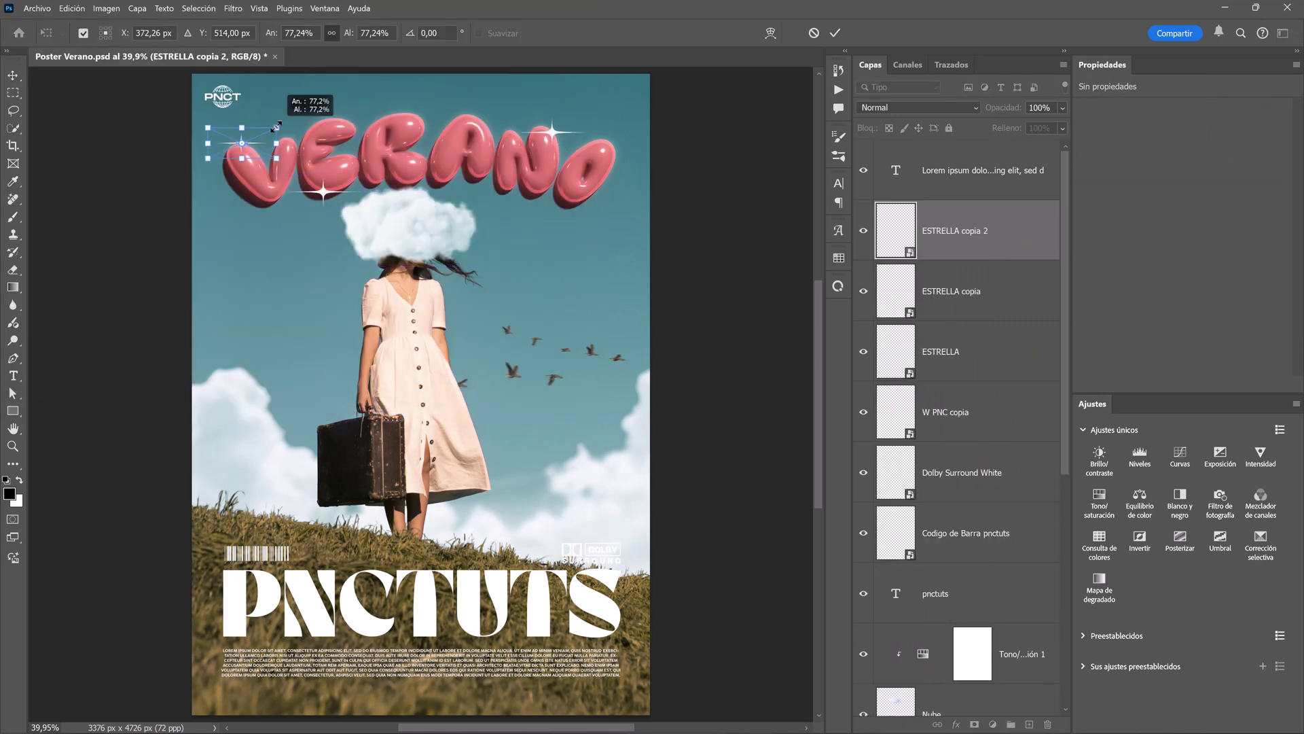
key(Return)
shift+click(965, 533)
Group the new logo and star layers into a group named 'Elementos'.
key(ctrl+g)
double_click(922, 208)
text(Elementos)
click(974, 166)
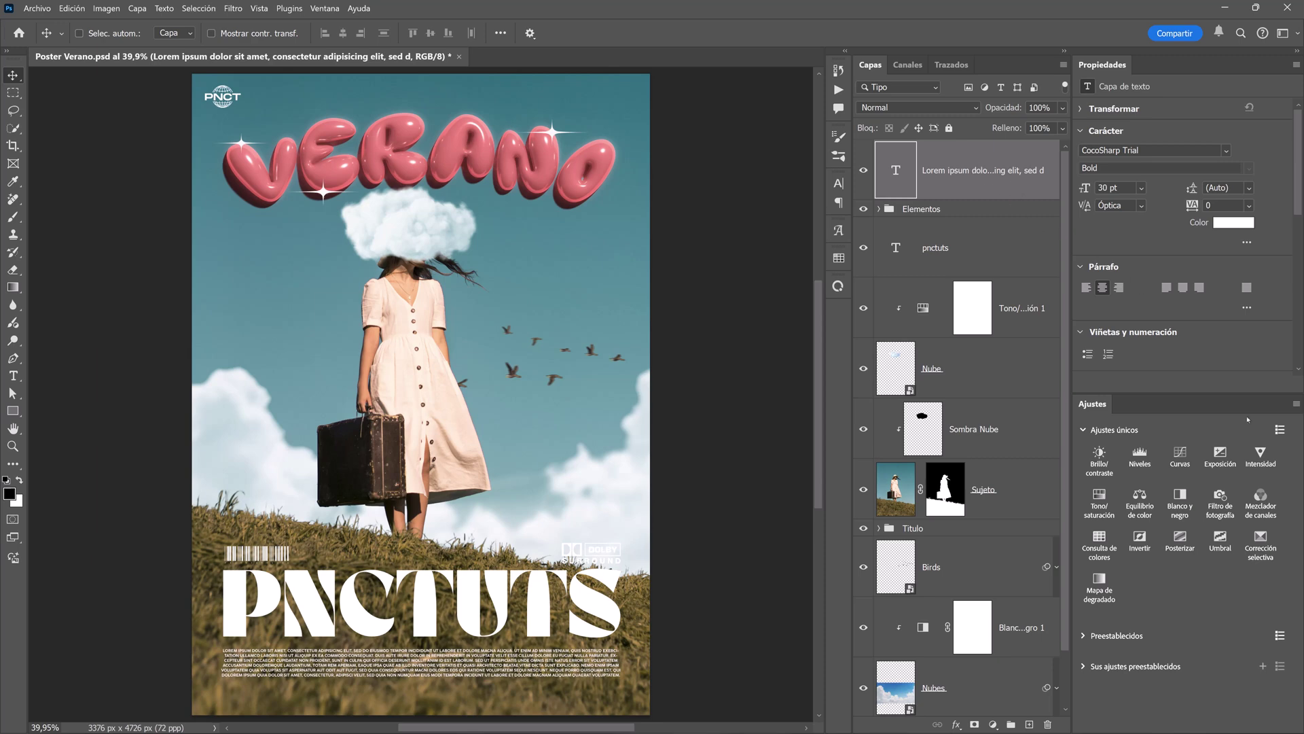
Add an Intensidad adjustment with vibrance +100 and saturation −5, then add an empty layer.
click(1261, 455)
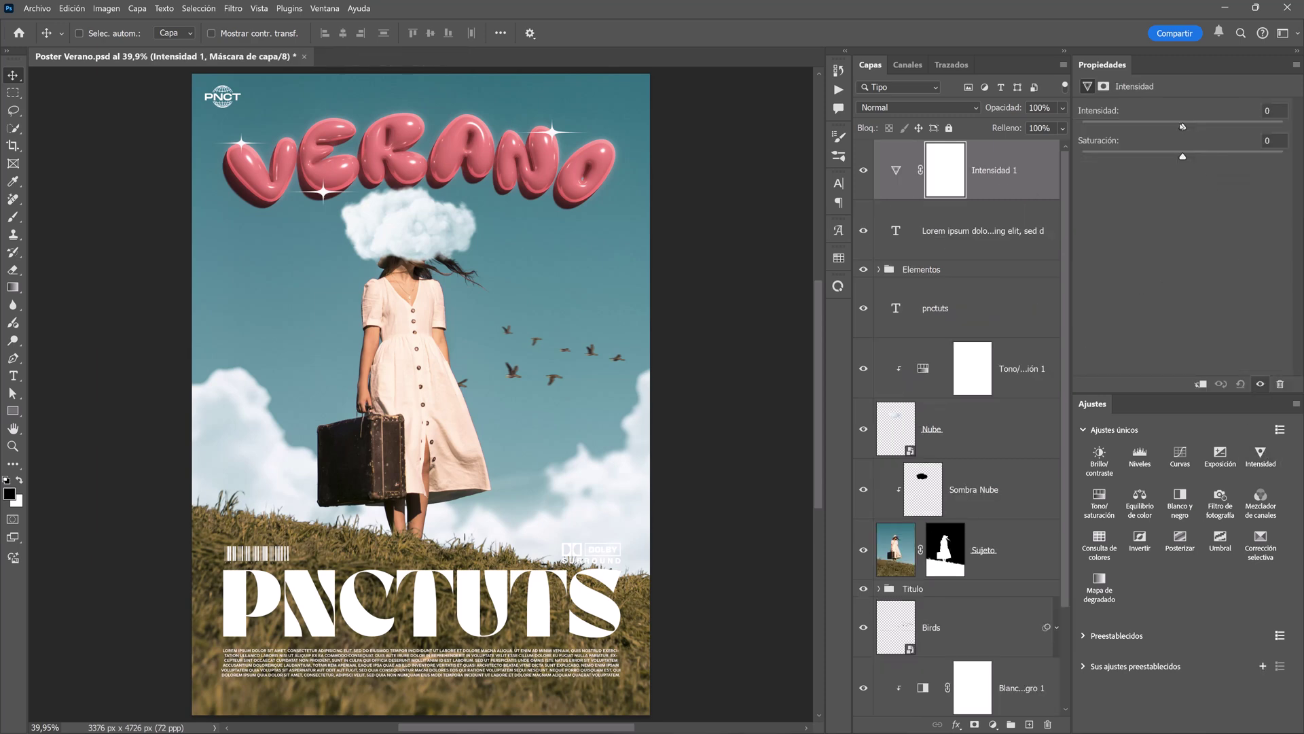
drag(1204, 127, 1283, 127)
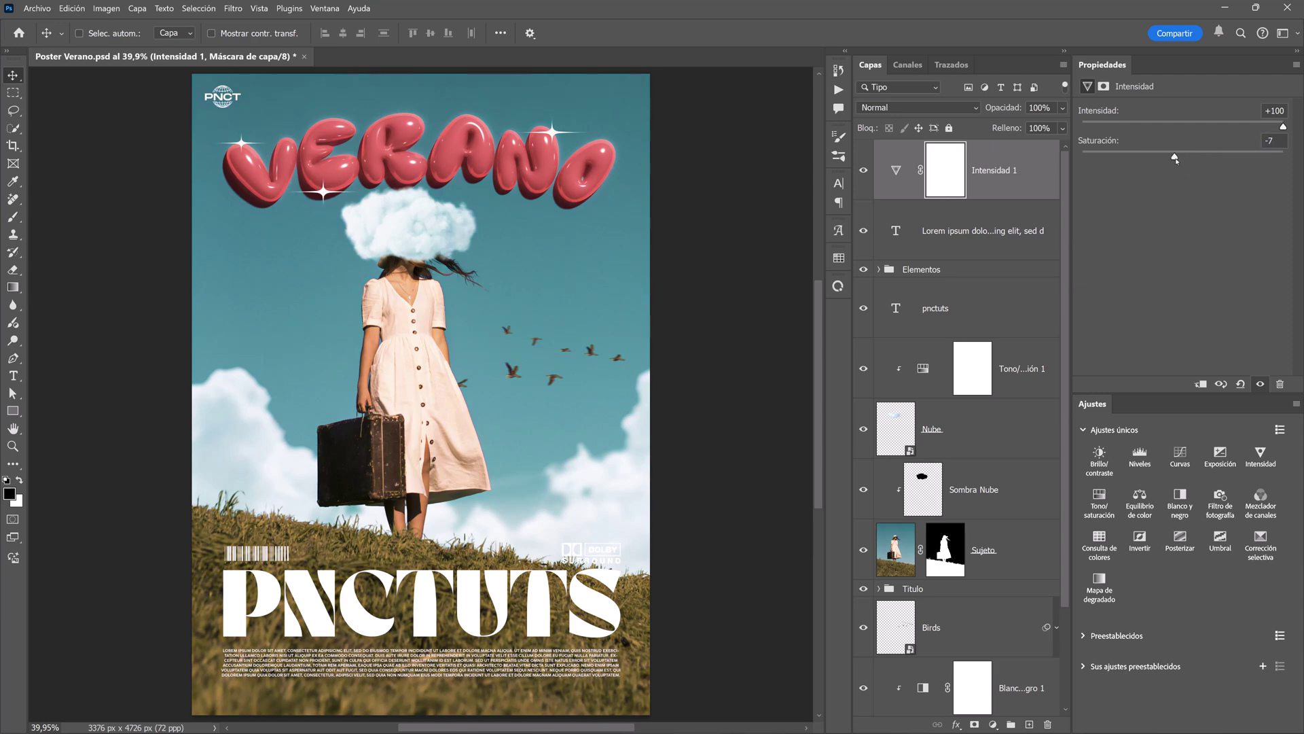
click(863, 170)
click(1030, 726)
Rename the new layer 'Grano' and fill it with white.
double_click(934, 170)
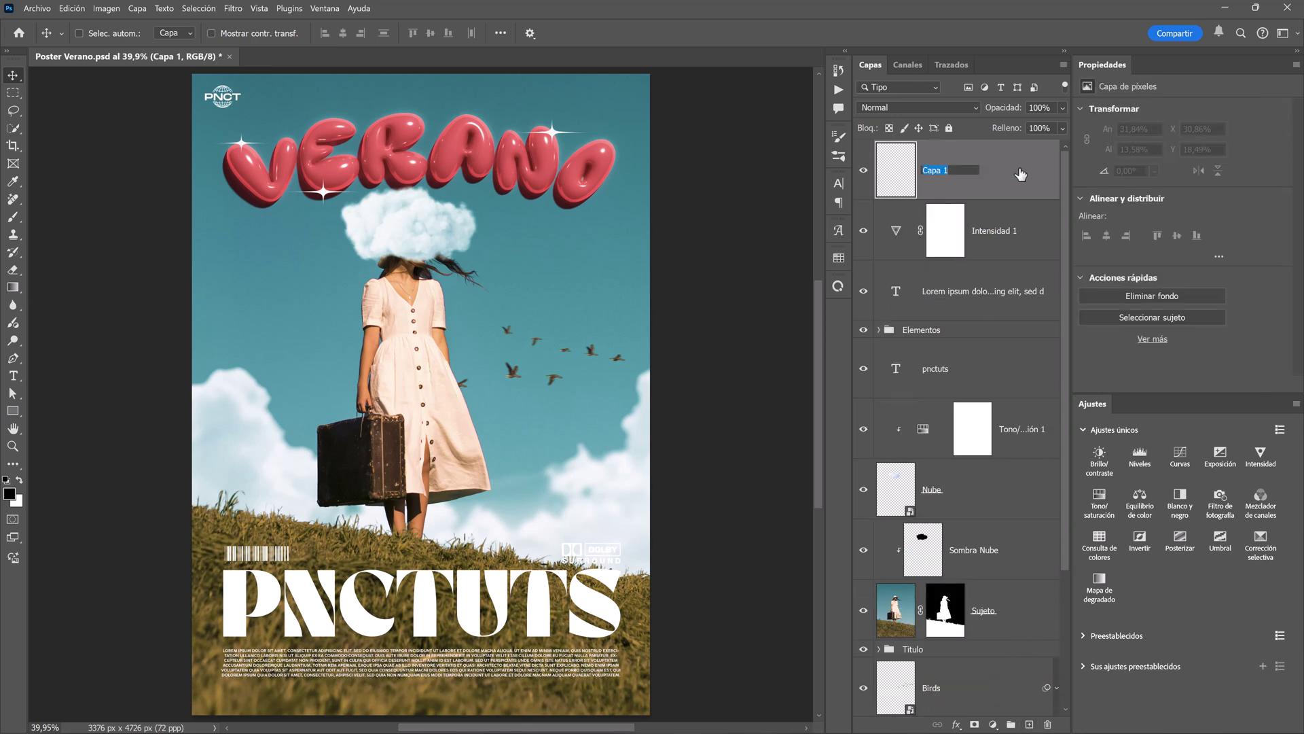
text(Grano)
key(Return)
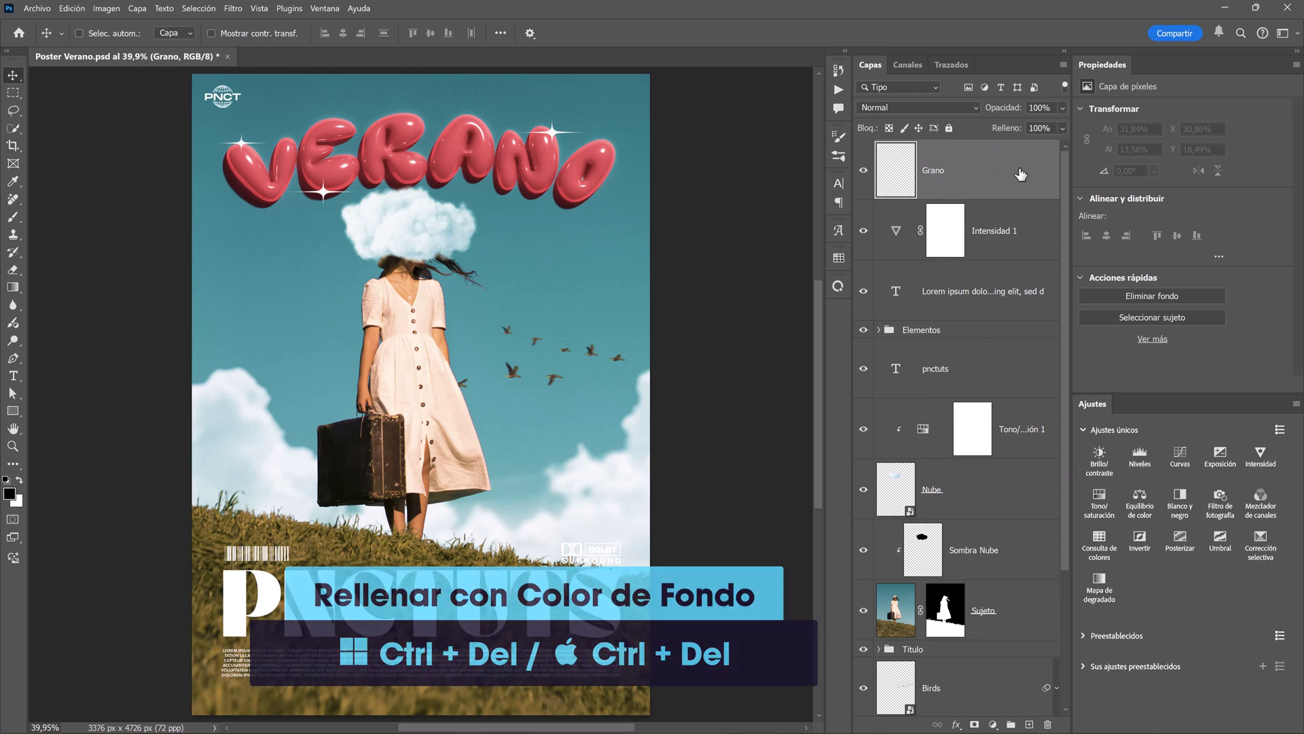
key(ctrl+Delete)
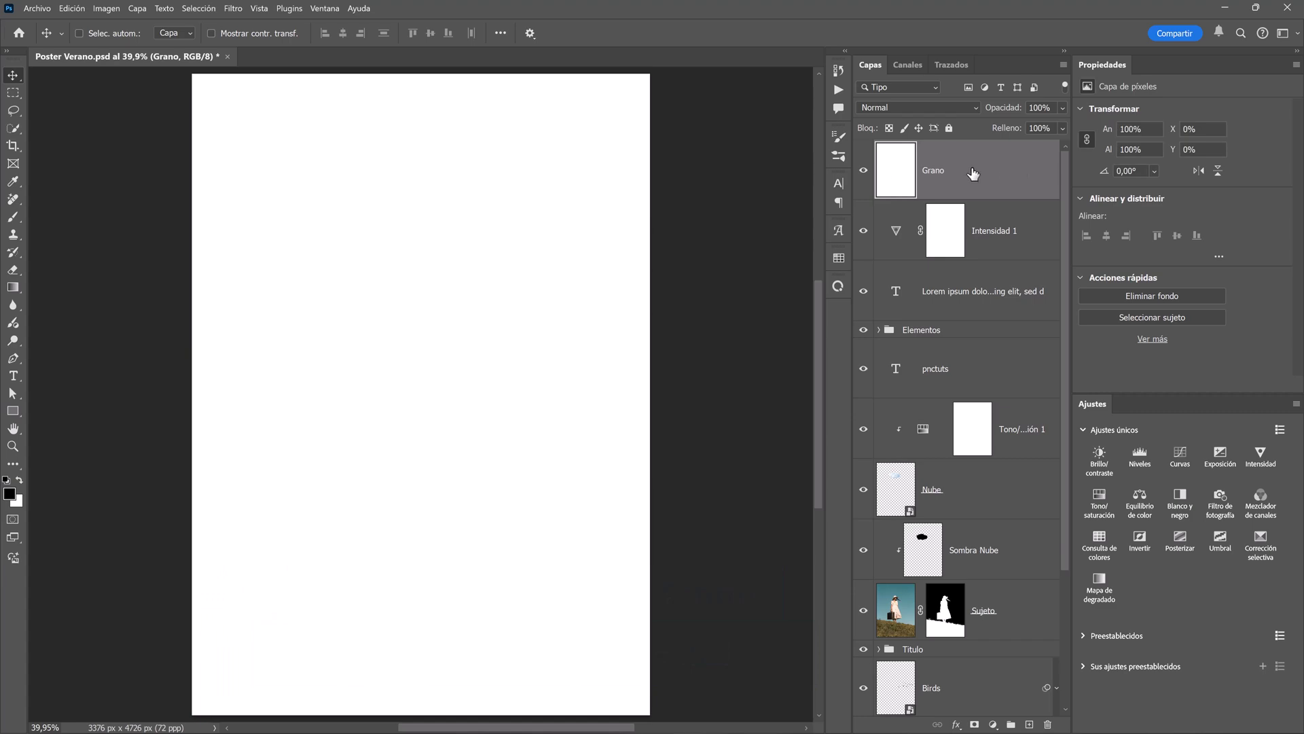
Apply Añadir ruido at 100%, Uniforme, Monocromático to the Grano layer.
click(233, 9)
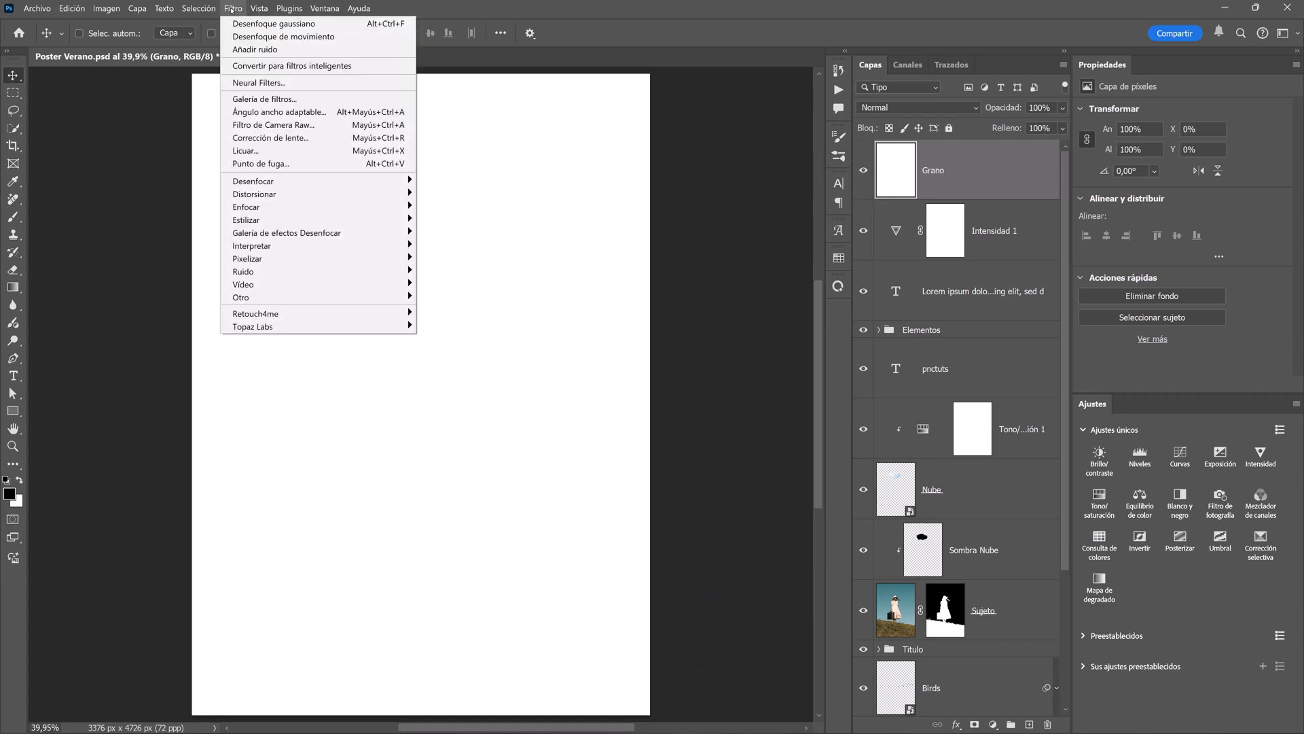
mouse_move(316, 271)
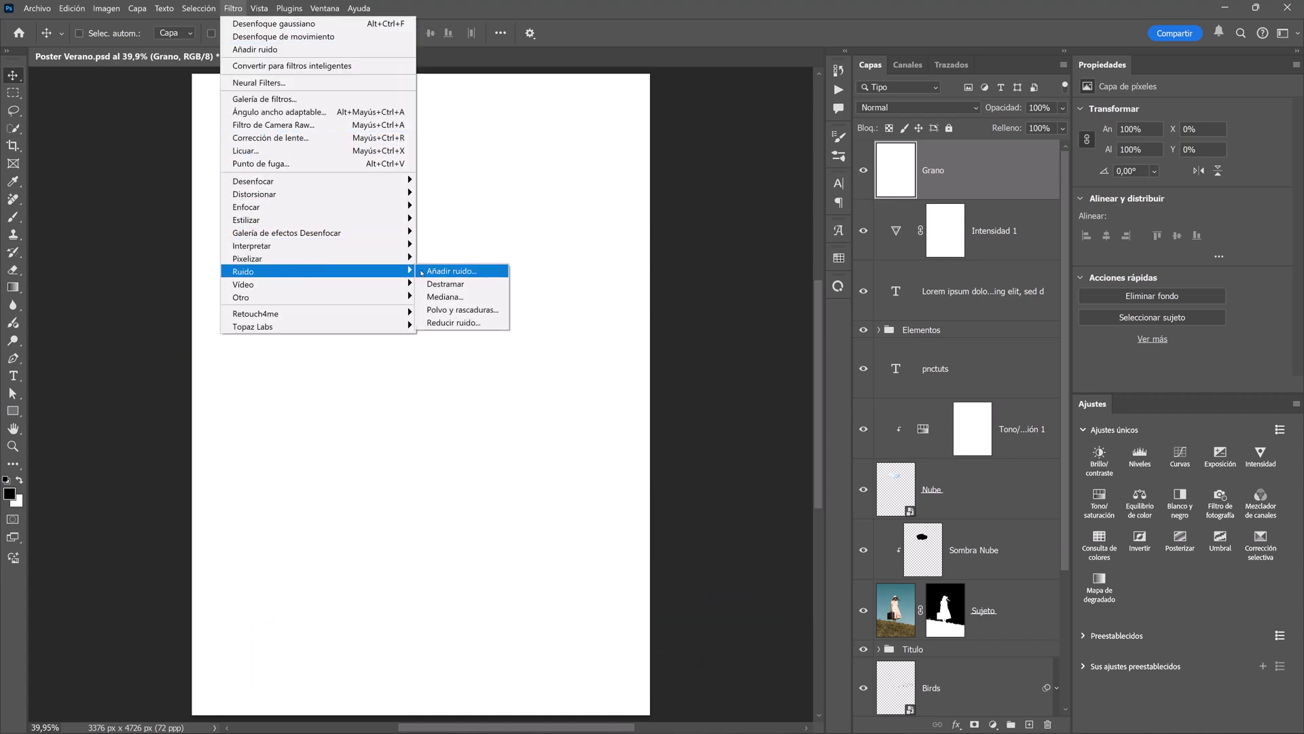
click(422, 272)
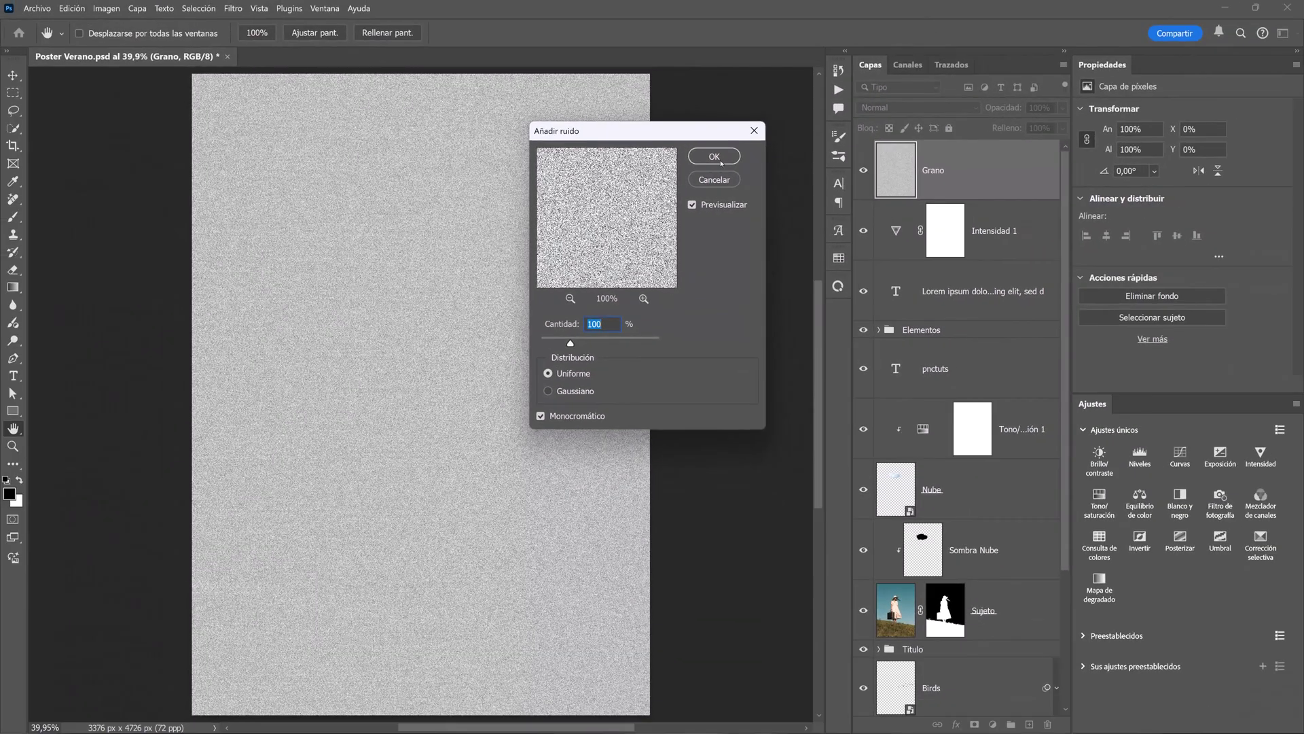
click(721, 161)
Set the Grano layer to Luz suave blend mode at 50% opacity.
click(910, 110)
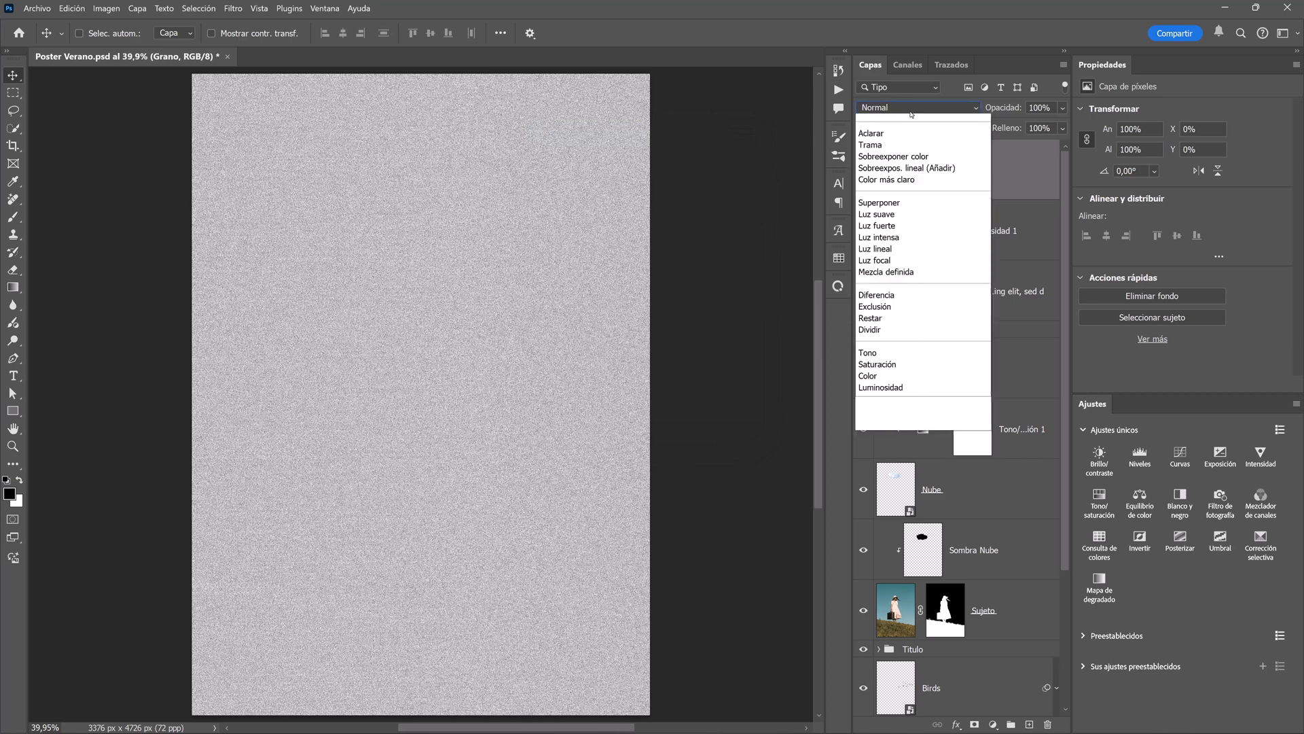
click(916, 305)
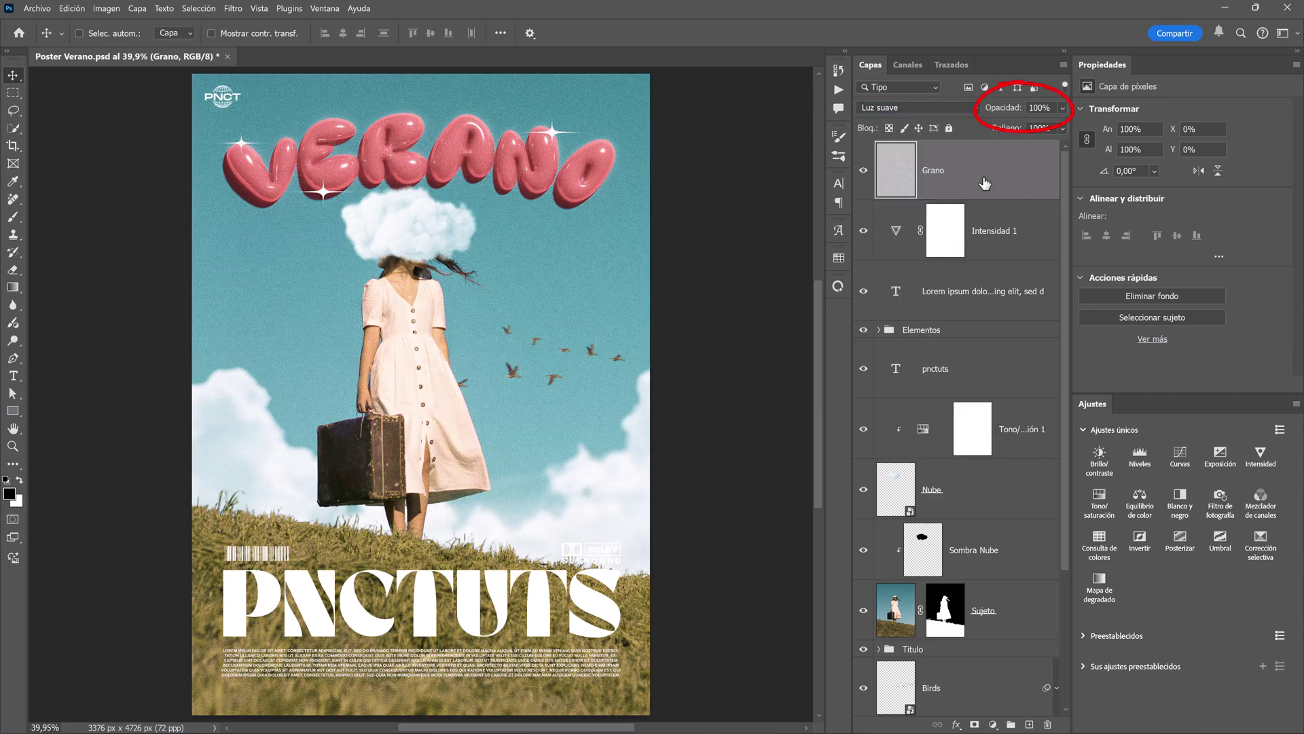
key(4)
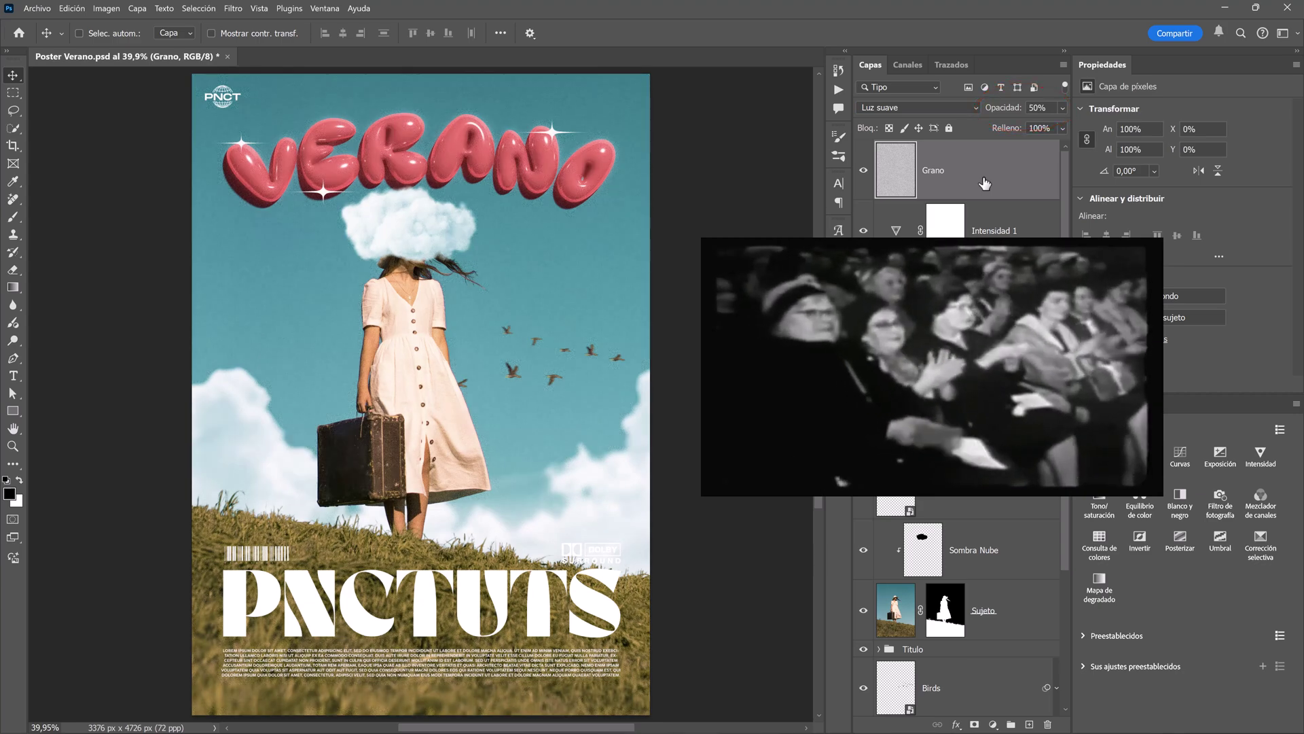
key(5)
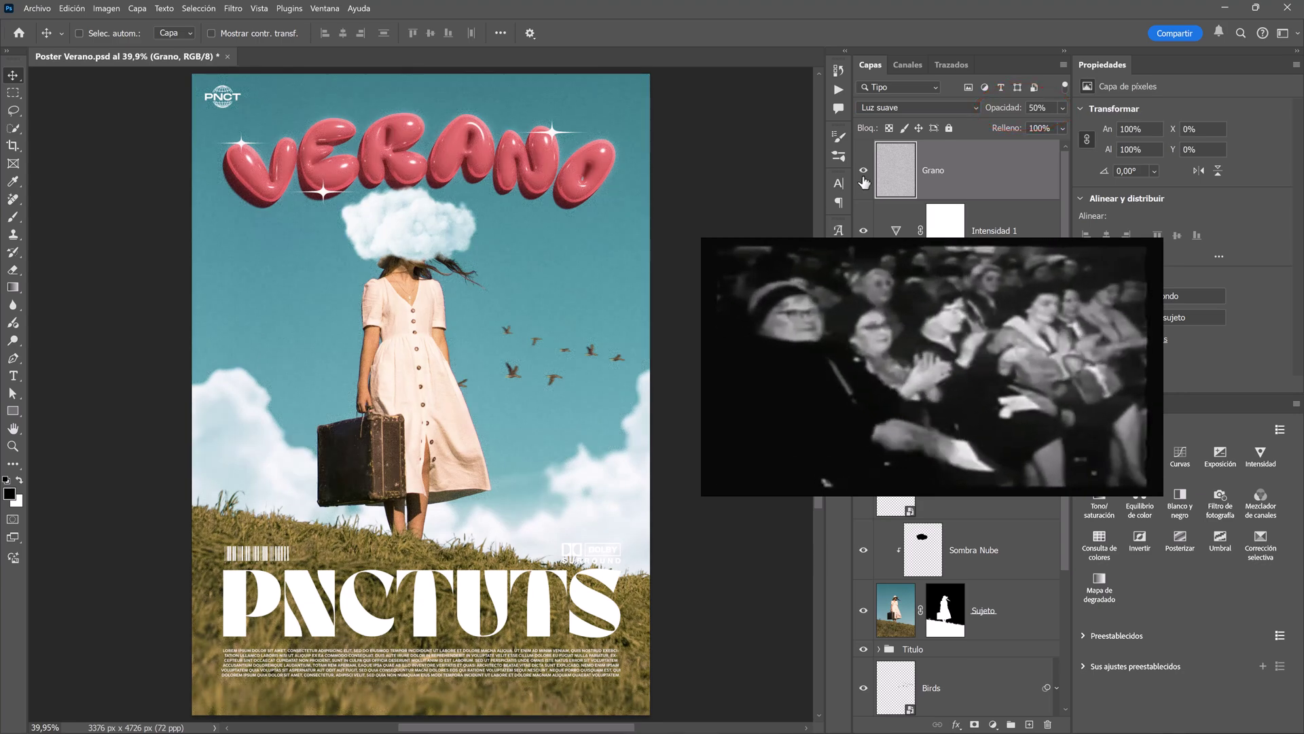